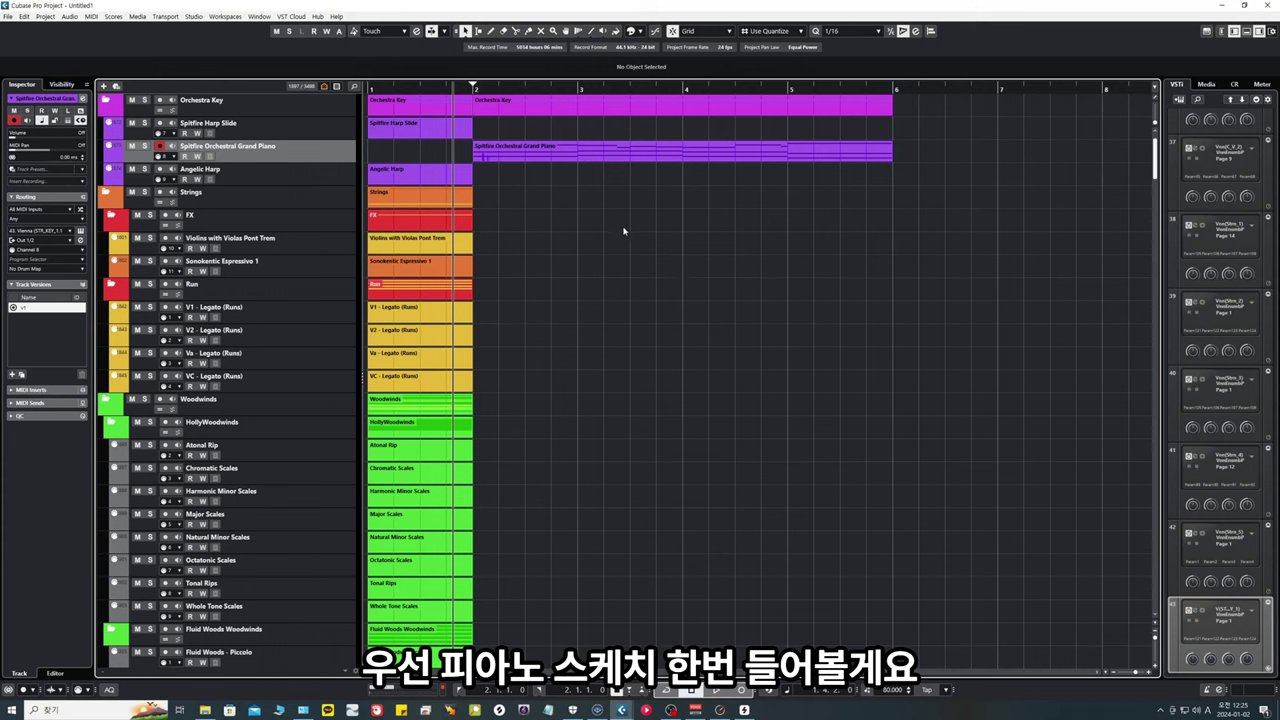
Step: Open the Spitfire Orchestral Grand Piano part in the Key Editor and play it through
double_click(582, 152)
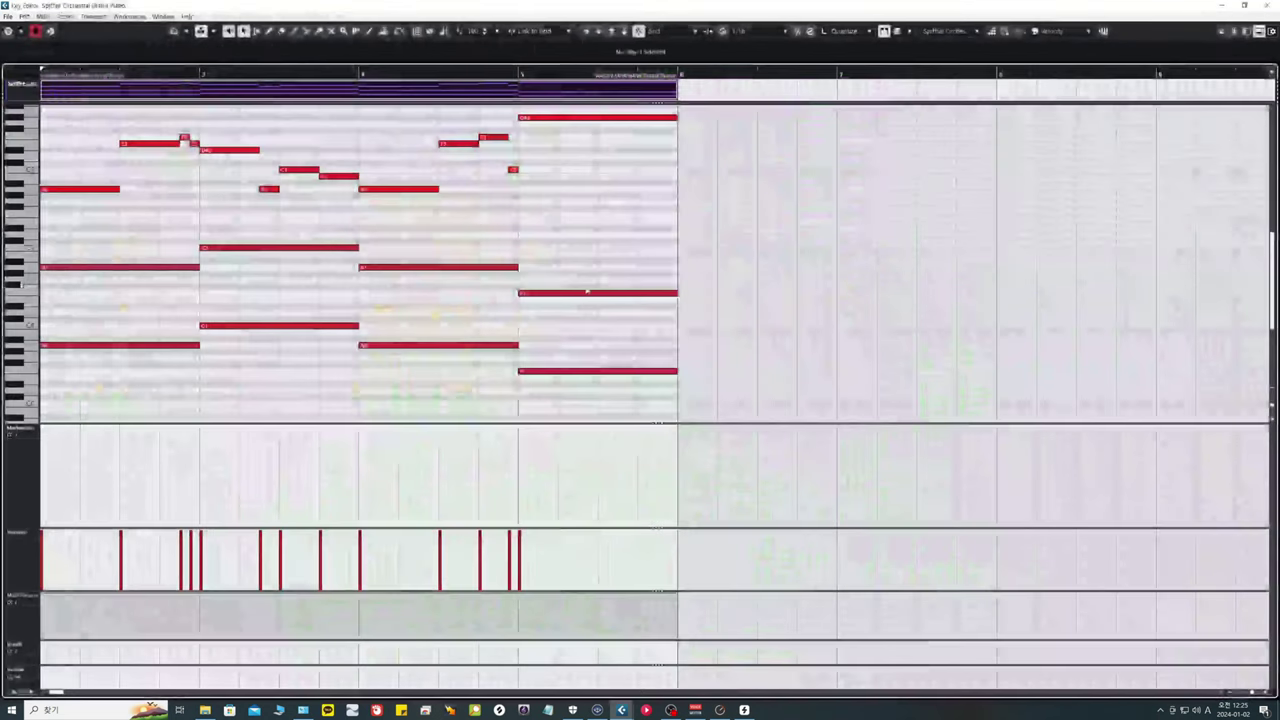
key("space")
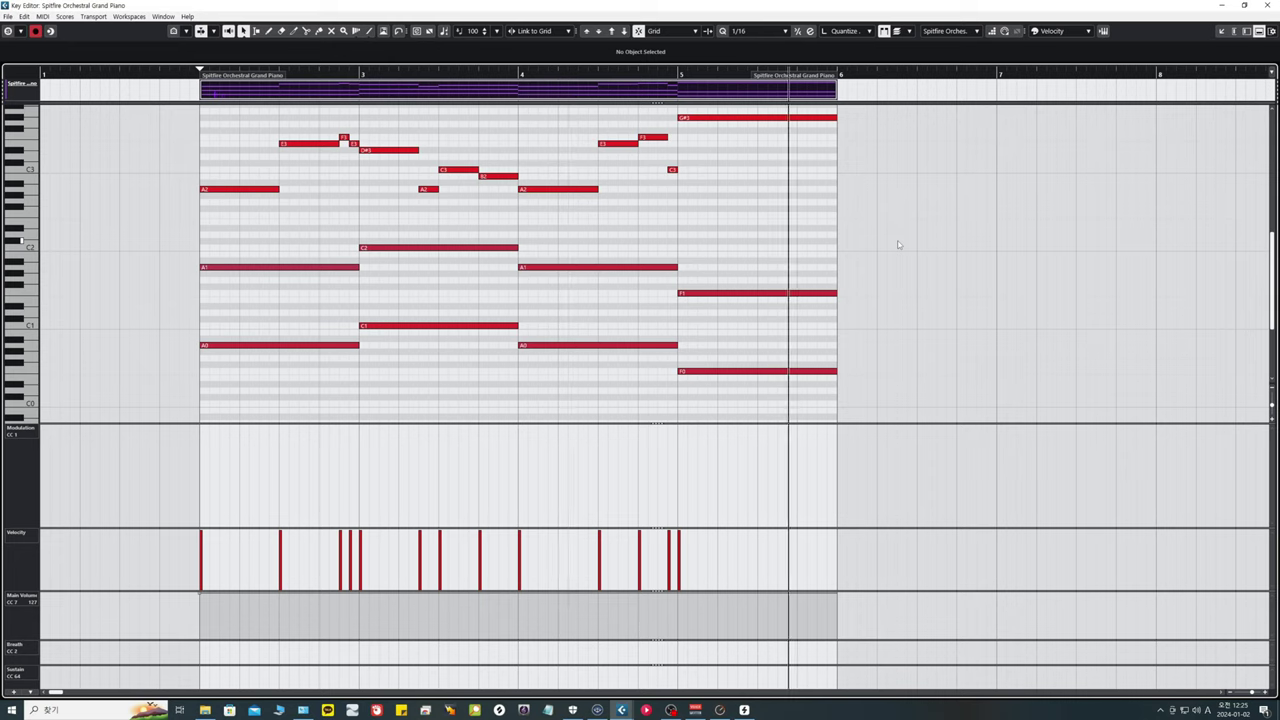
key("space")
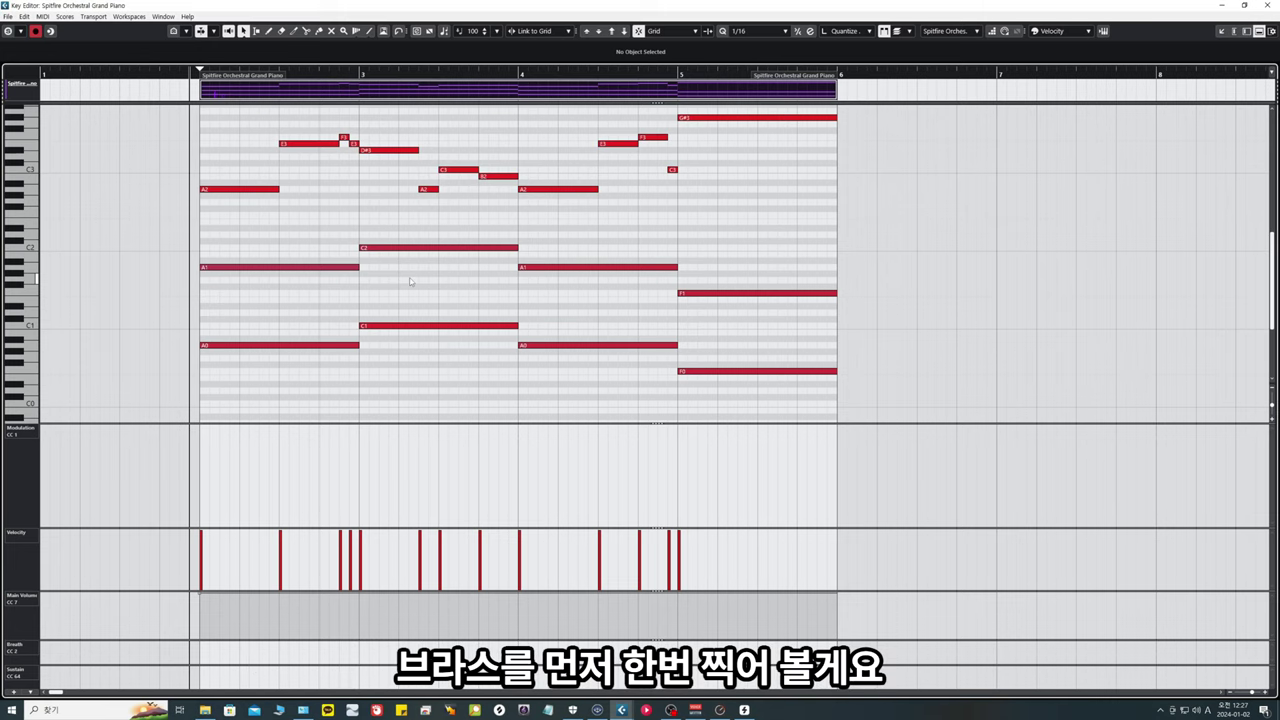
Step: Copy the A0 bass note at bar 2 of the piano part and return to the project
left_click_drag(289, 283, 306, 259)
left_click(315, 313)
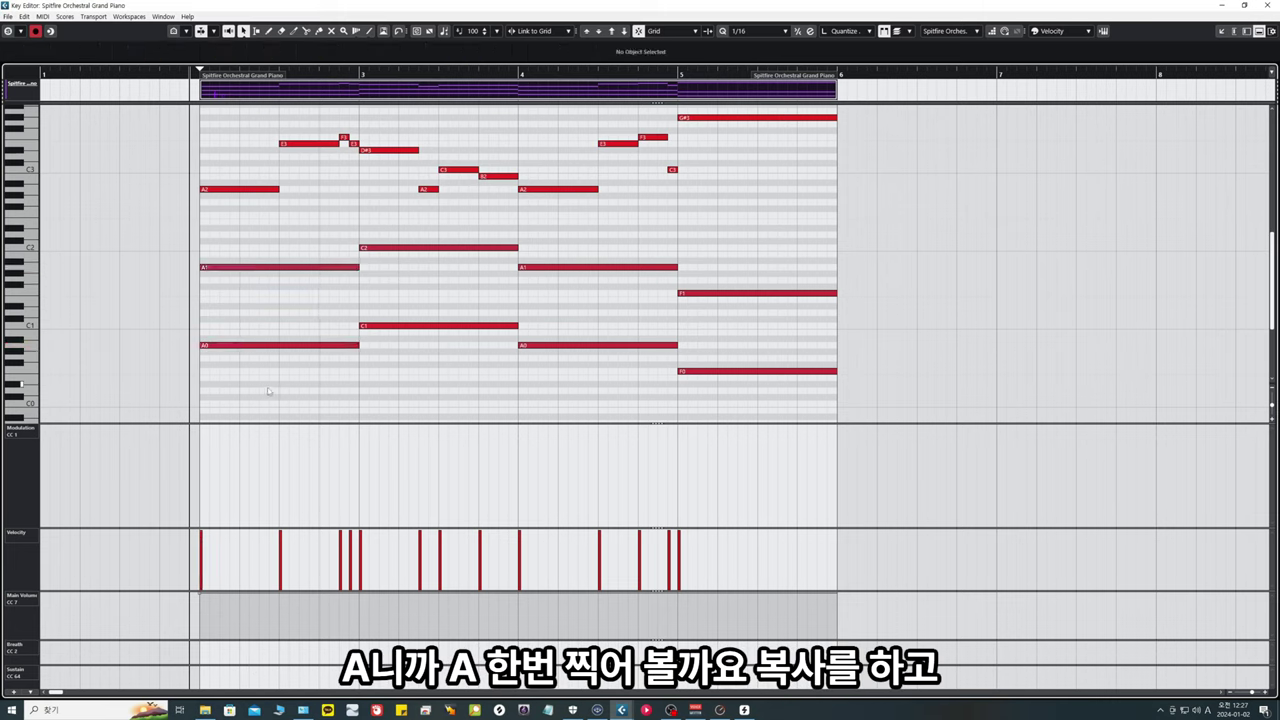
left_click(265, 345)
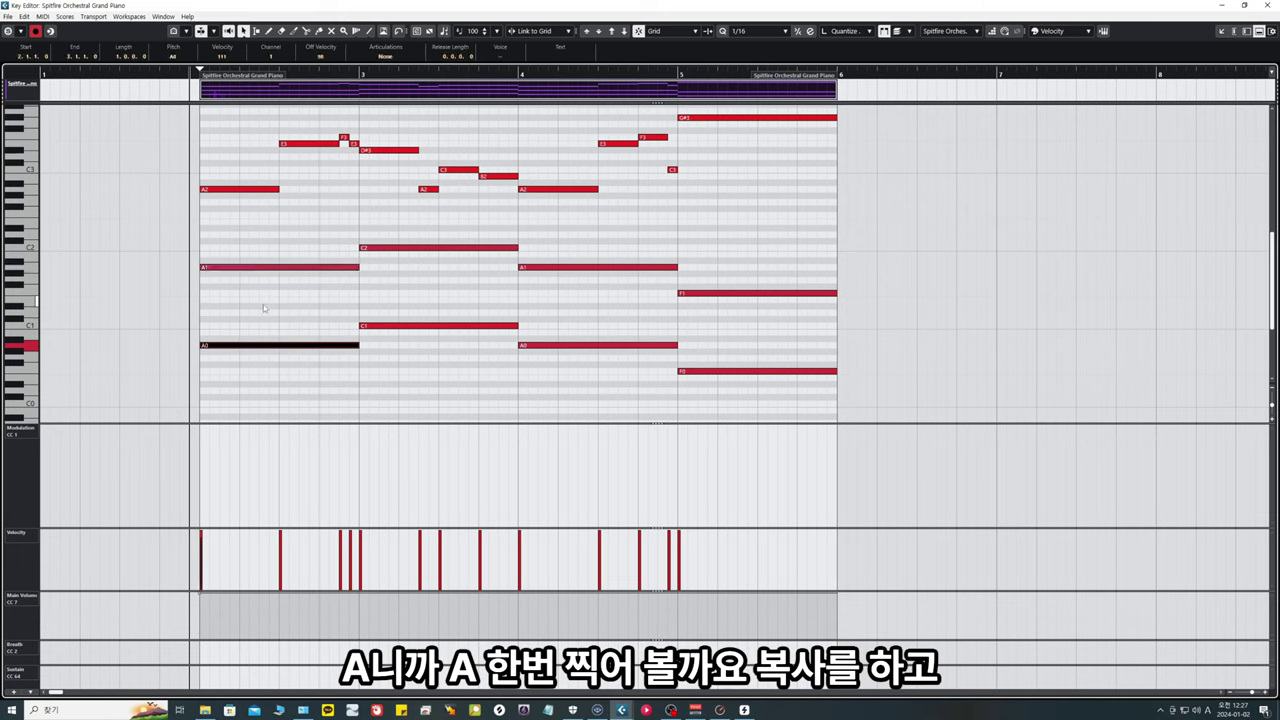
left_click(198, 74)
key("Return")
Step: Search the tracks for "tuba" and select the Angry Brass Pro - Soloists - Solo Tuba track
scroll(508, 306, "down", 15)
key("ctrl+f")
type("tuba")
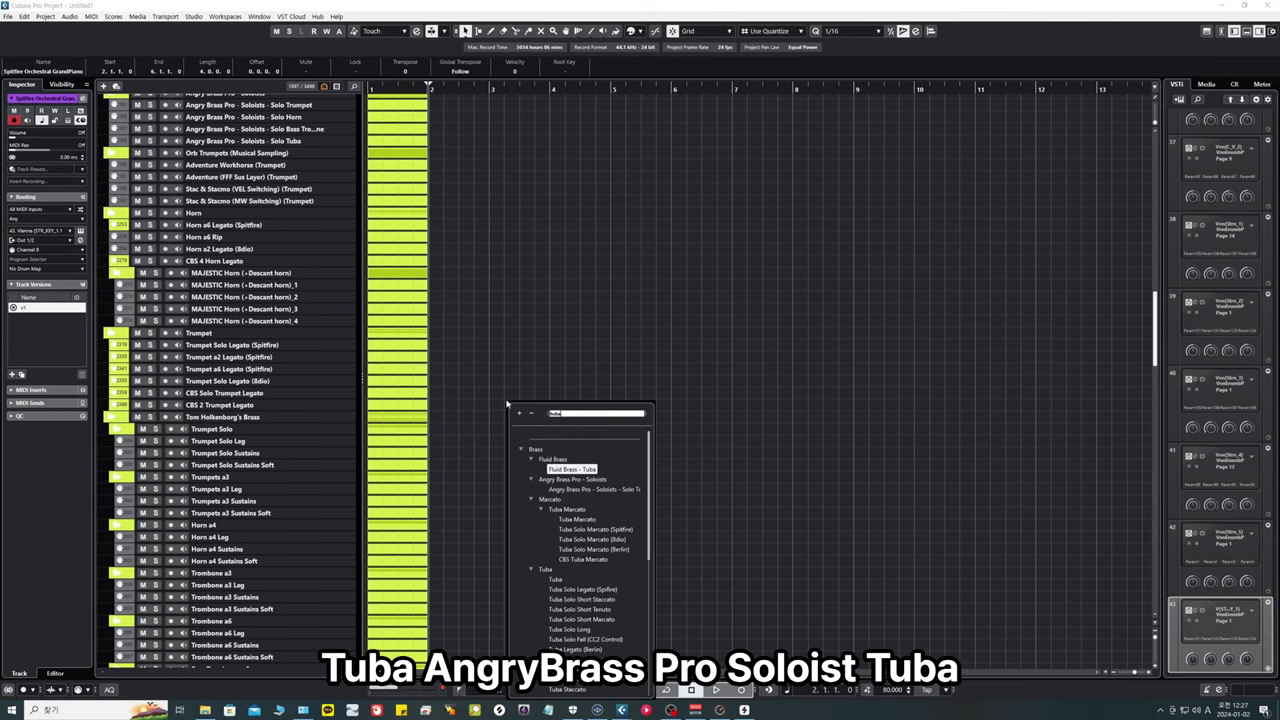
left_click(603, 490)
left_click(602, 490)
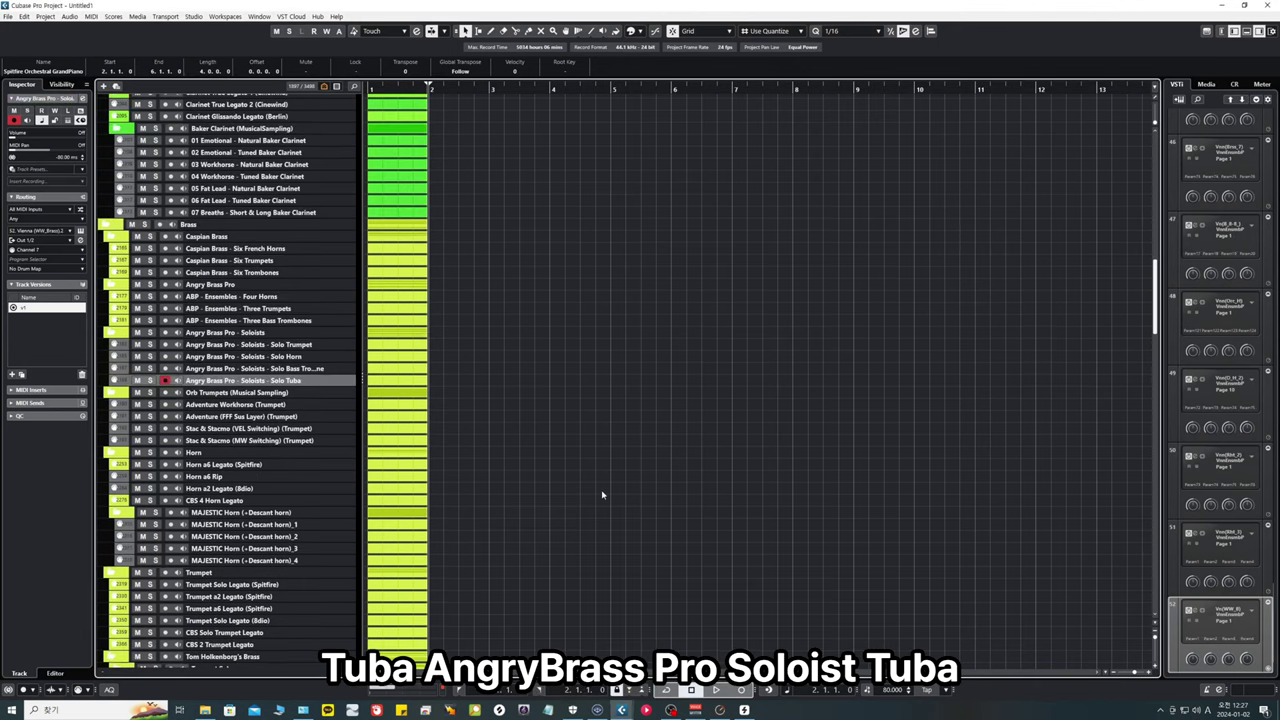
Step: Place the A0 note at bar 2 on the Solo Tuba track with a falling modulation ramp across the bar, and audition it
key("g")
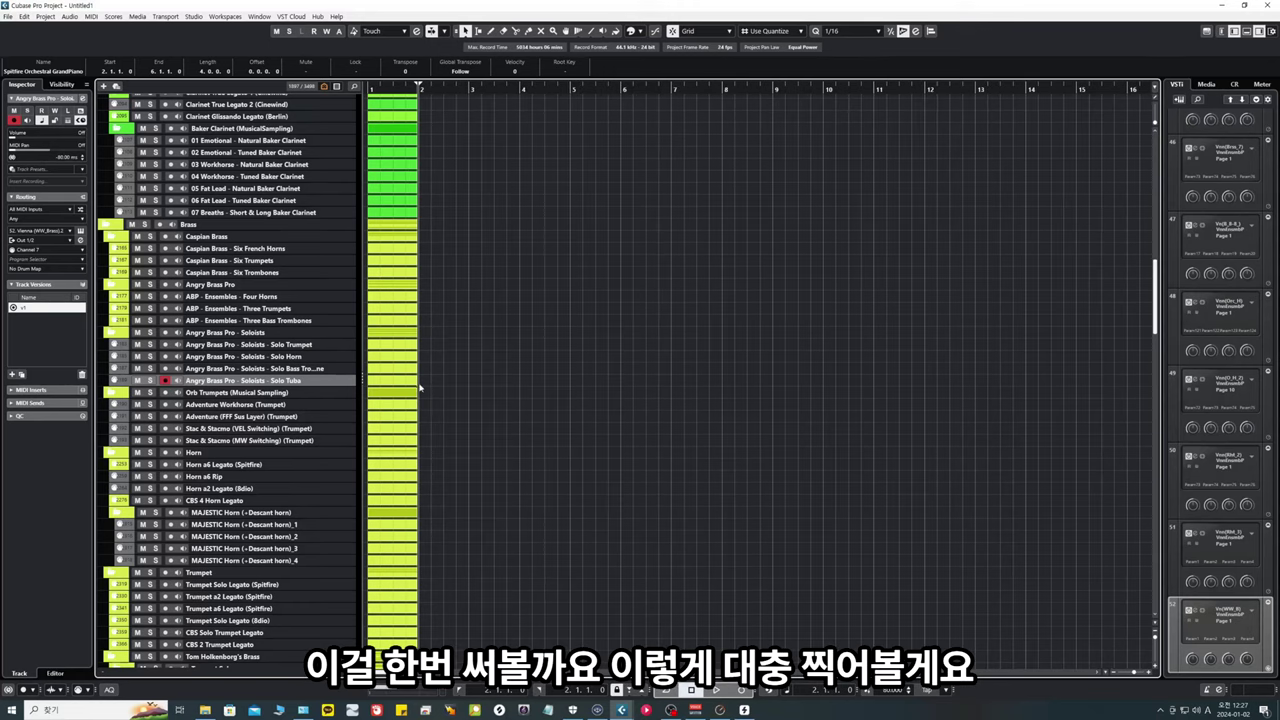
double_click(417, 381)
left_click_drag(315, 426, 591, 481)
left_click(823, 237)
key("ctrl+z")
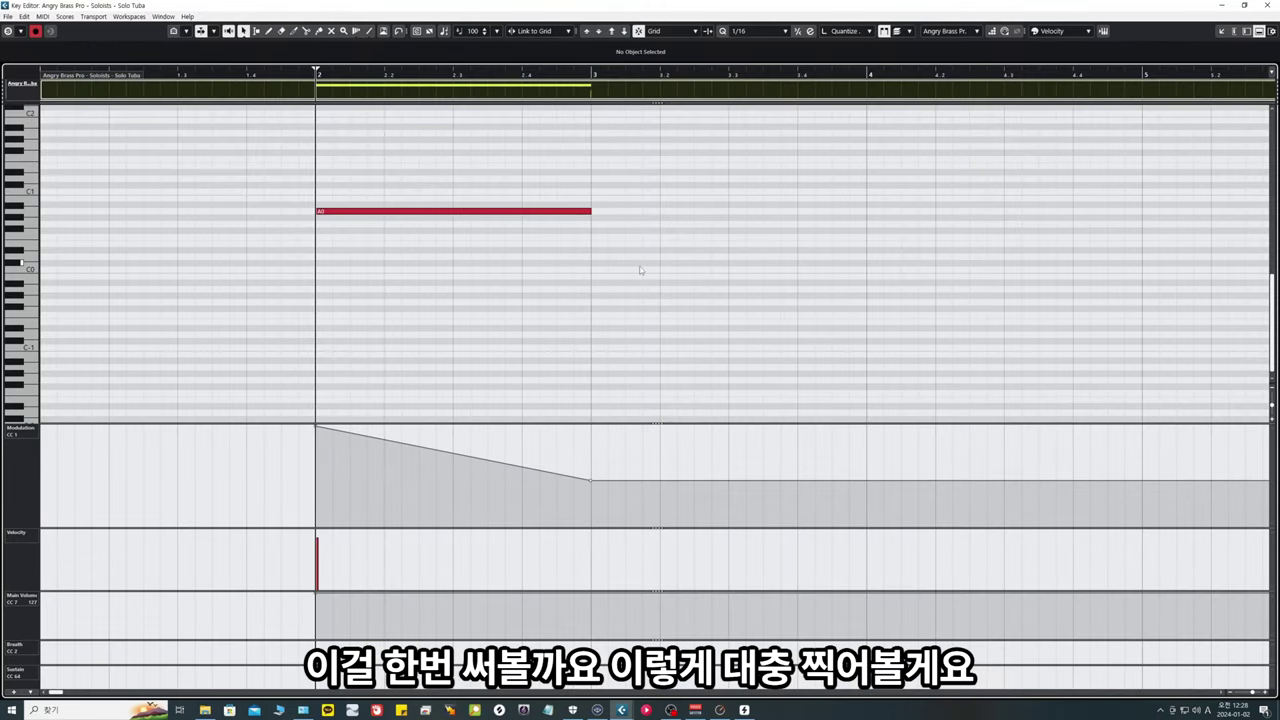
key("space")
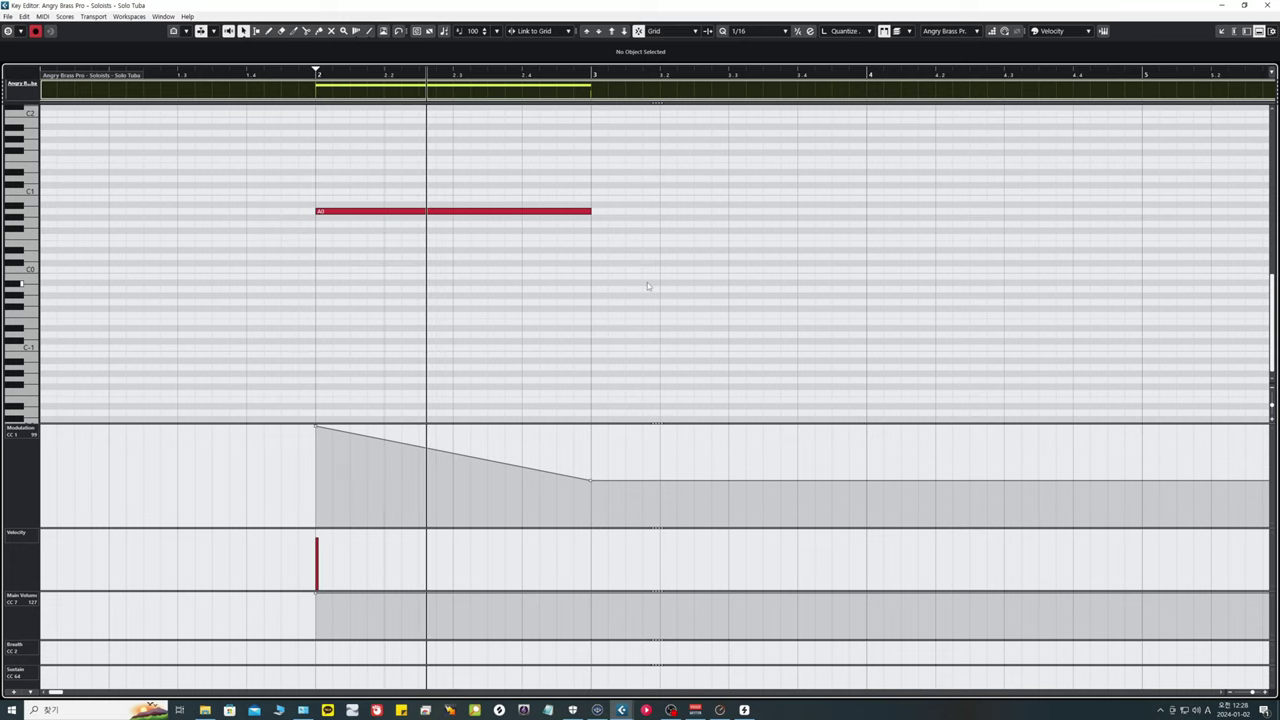
key("space")
Step: Mute the Spitfire Orchestral Grand Piano track and reopen the Solo Tuba part in the Key Editor
left_click(314, 77)
key("Return")
scroll(686, 264, "up", 10)
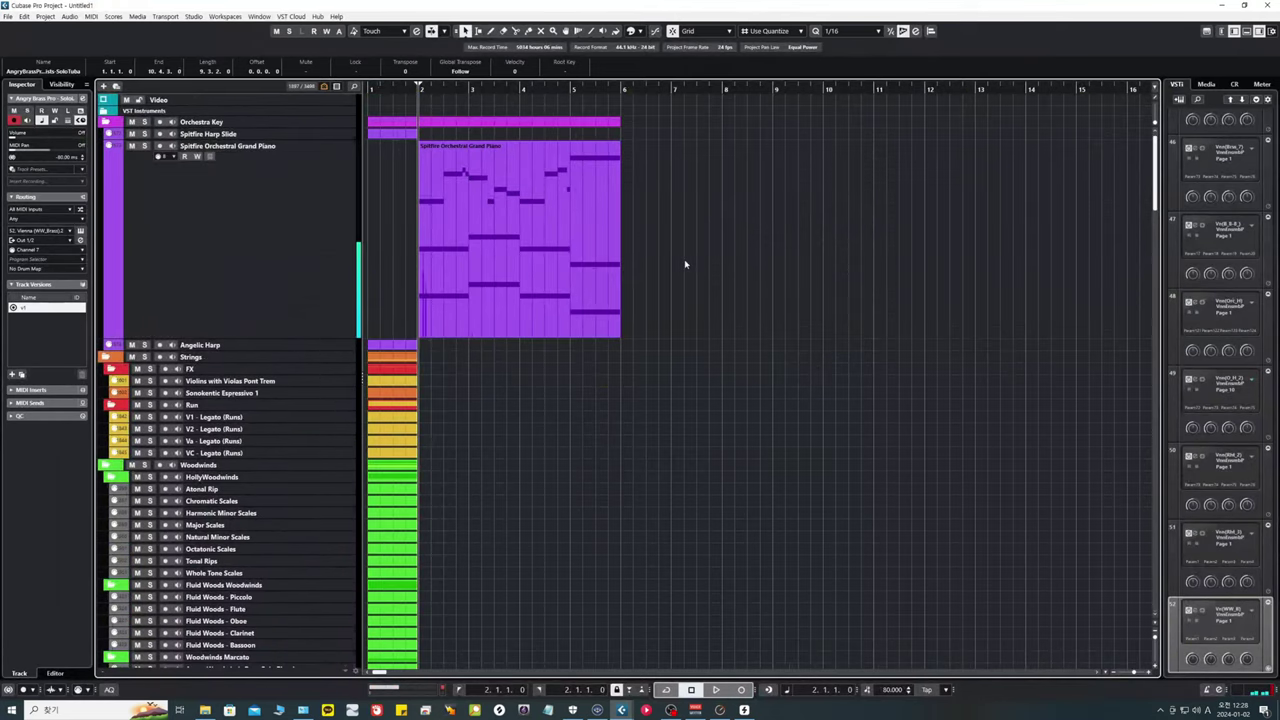
key("7")
key("Return")
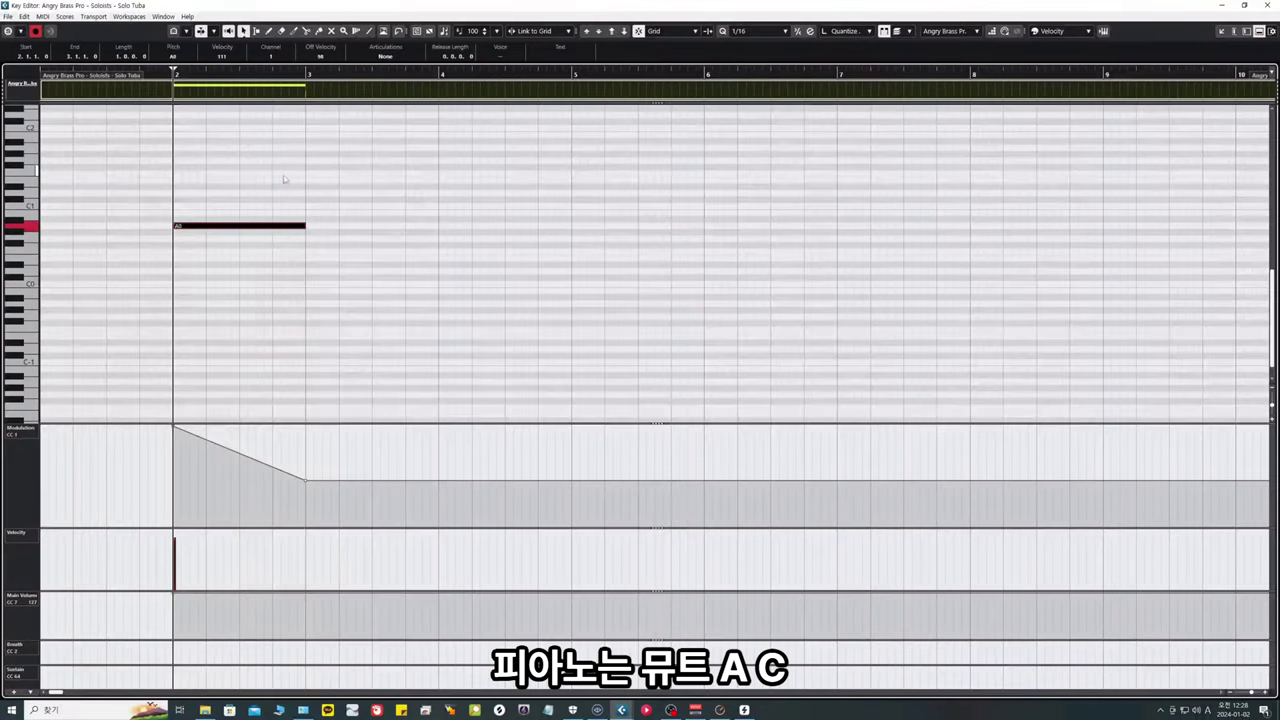
Step: Duplicate the A0 note and its modulation ramp through bars 3 to 5, transposing the copies to C1, A0 and F0
key("ctrl+d")
key("Up")
key("Up")
key("Up")
key("ctrl+d")
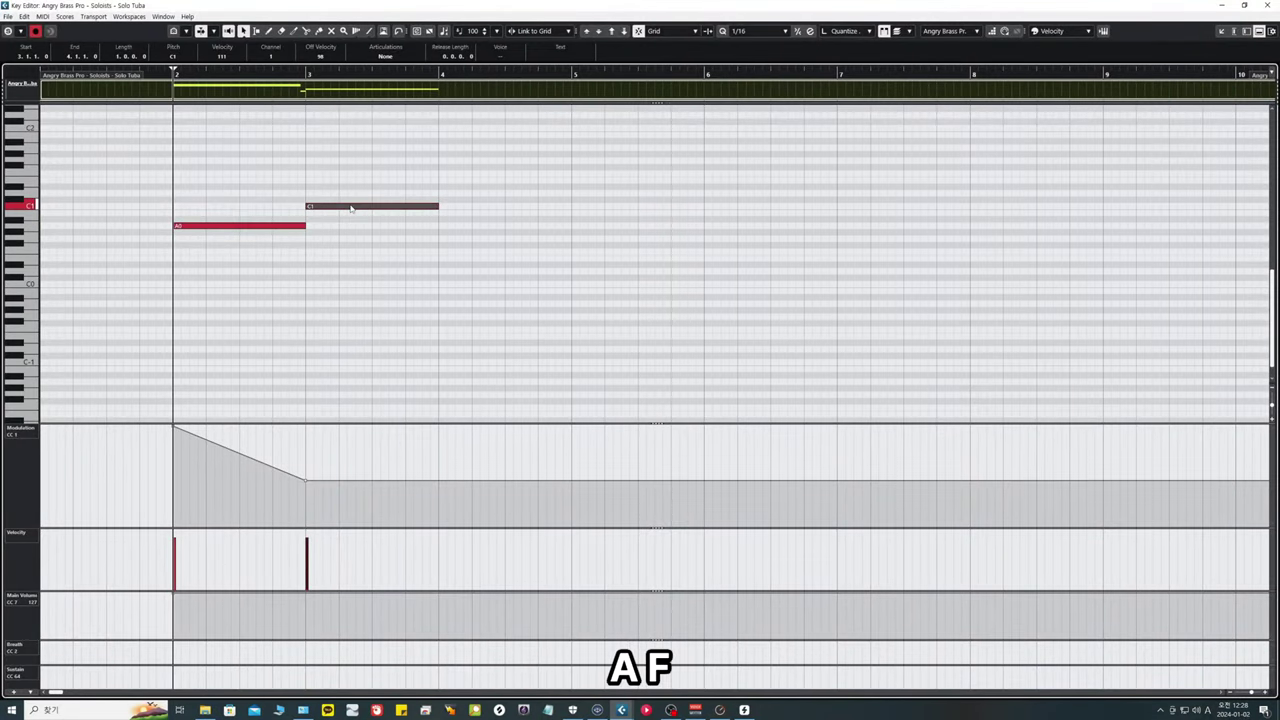
key("Down")
key("Down")
key("Down")
key("Down")
key("Down")
key("Down")
left_click(322, 280)
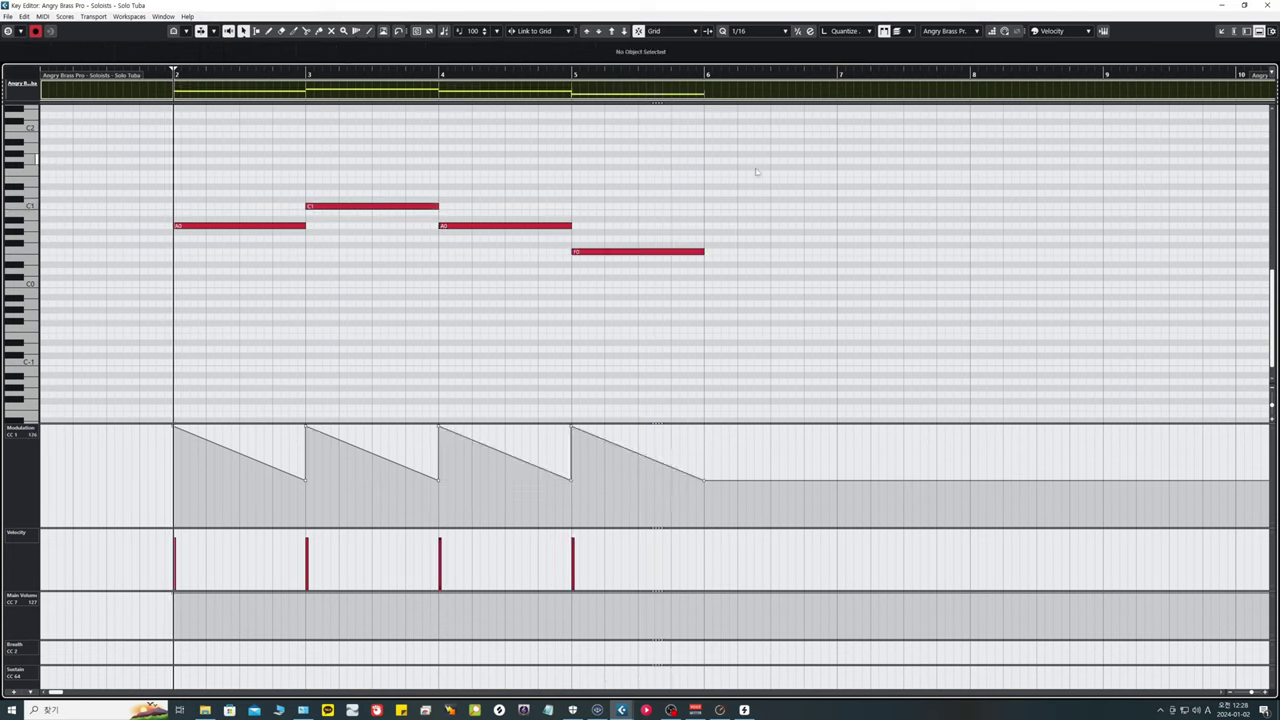
Step: Play back the four-note tuba line from bar 2 to bar 6
key("space")
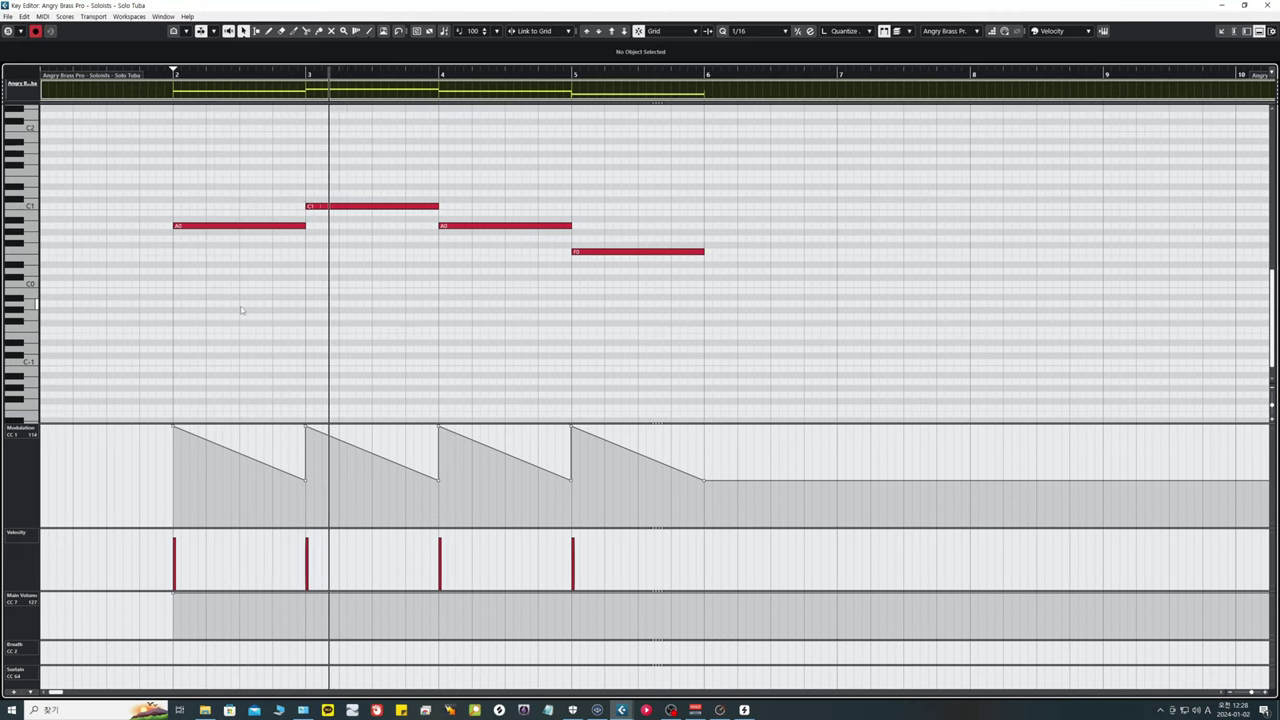
scroll(320, 294, "down", 1)
key("h")
key("h")
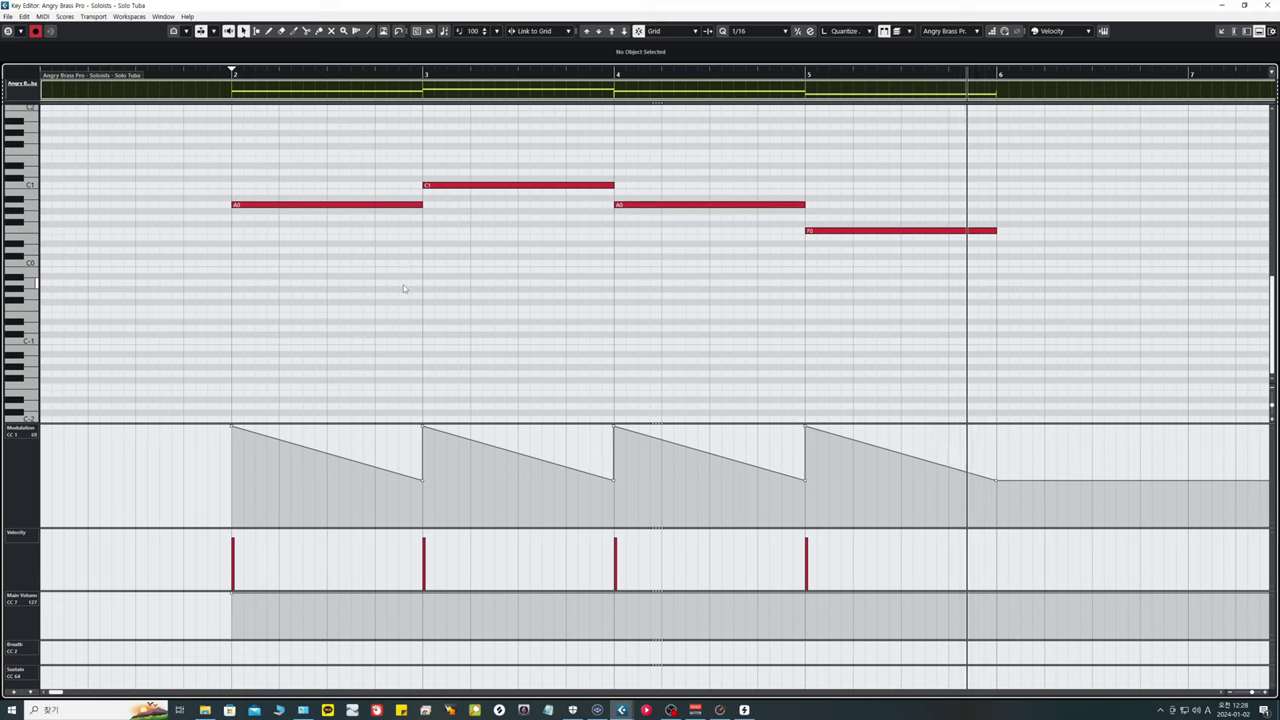
key("space")
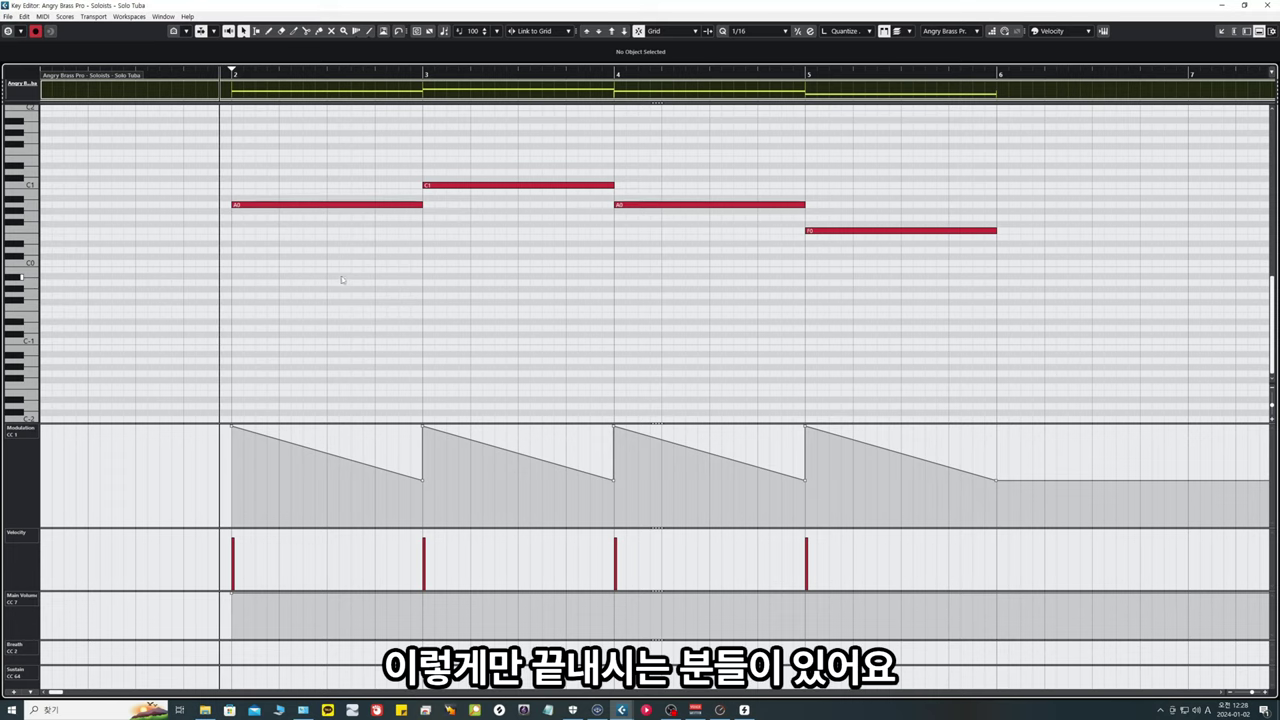
Step: Shorten all four tuba notes together so that each leaves a small breathing gap before the following bar
key("ctrl+a")
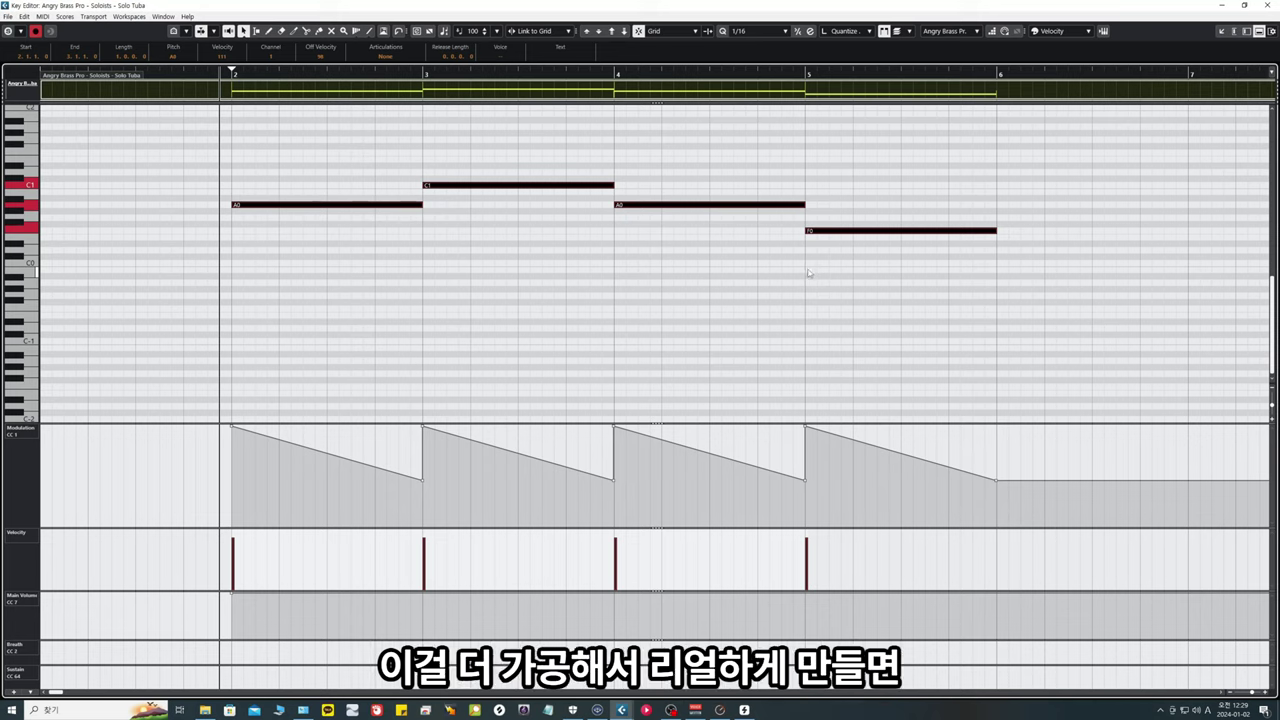
left_click_drag(614, 186, 590, 186)
left_click(330, 298)
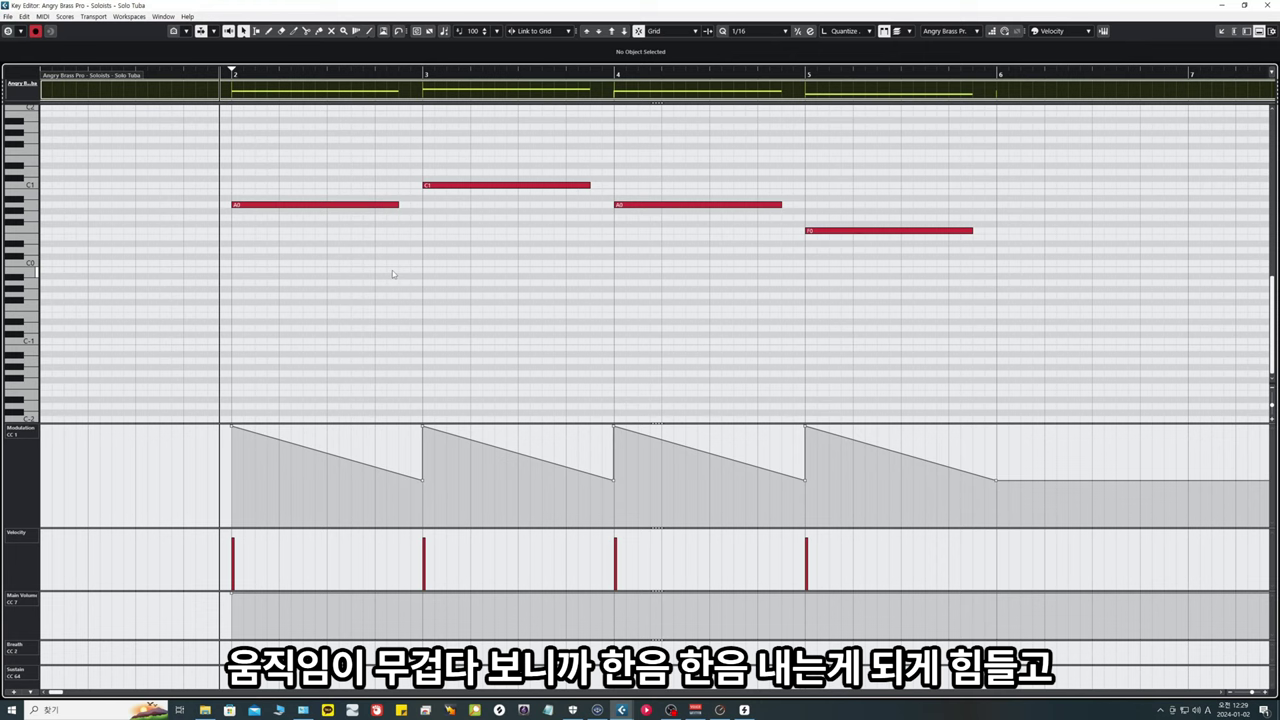
left_click_drag(377, 232, 986, 128)
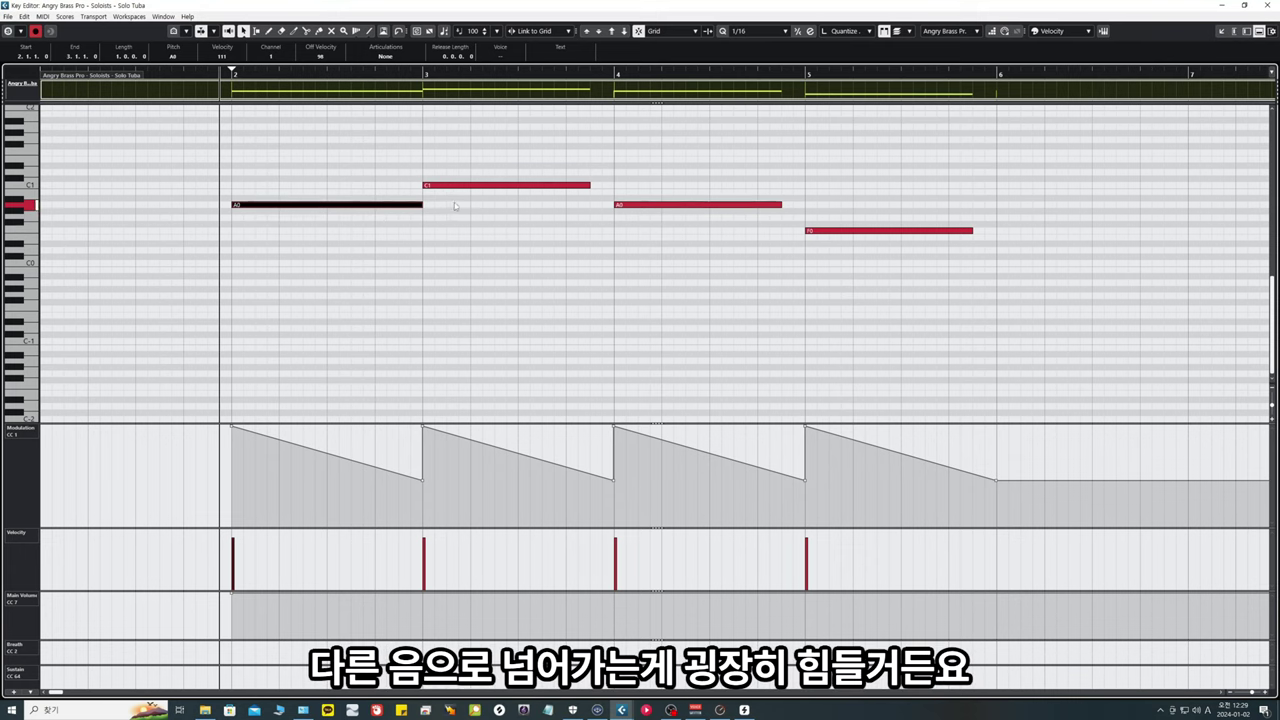
left_click(455, 206)
Step: Draw curved modulation fade-ins for the four tuba notes, rising from zero just before bars 2, 3, 4 and 5
key("h")
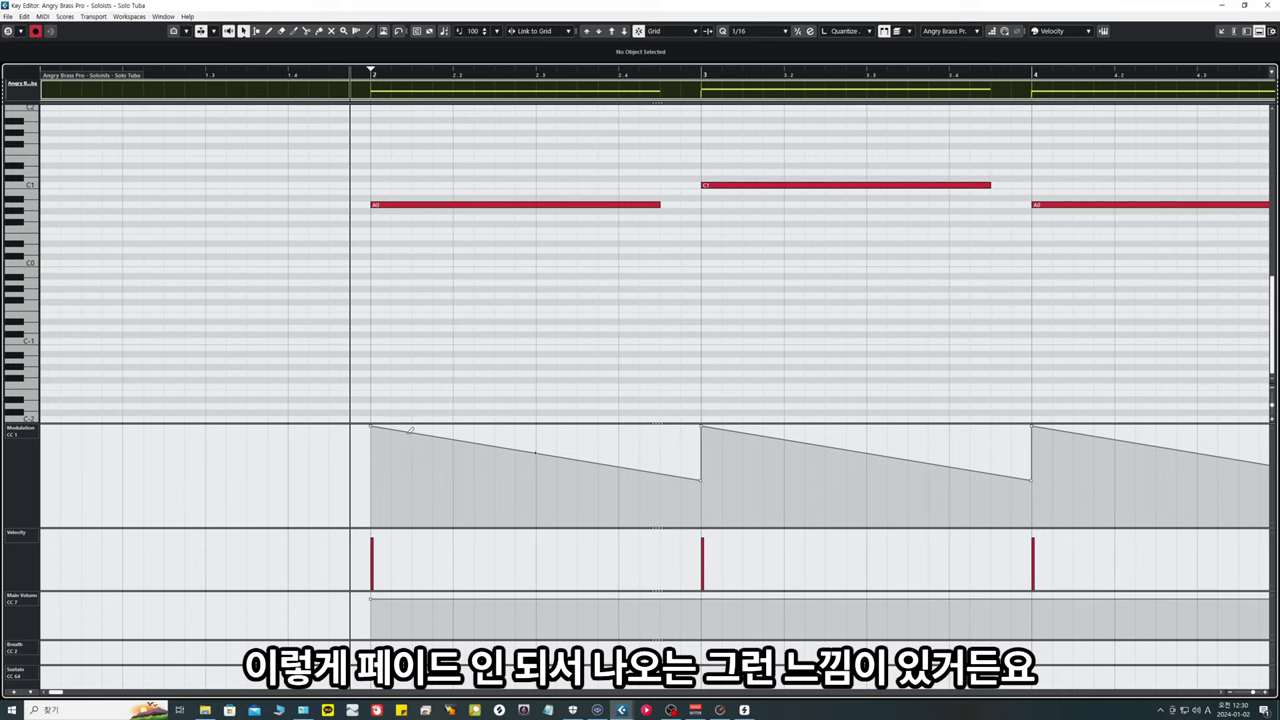
key("space")
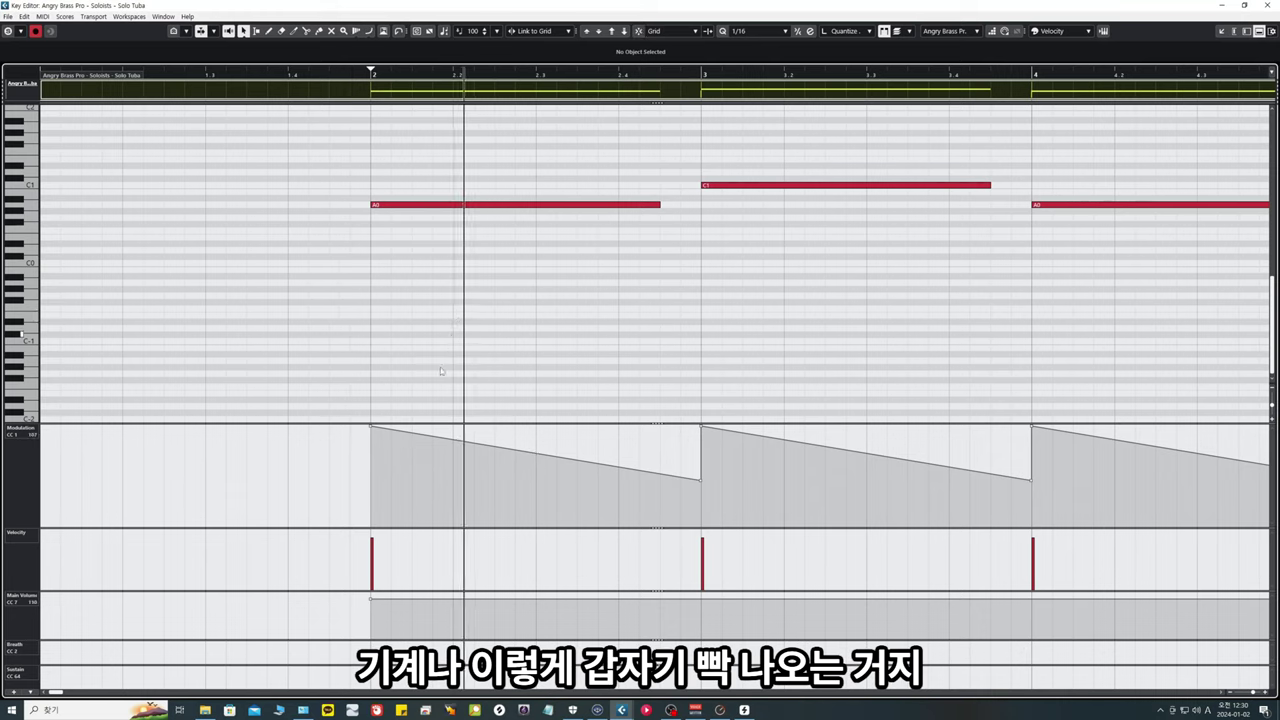
left_click_drag(418, 433, 357, 549)
left_click_drag(745, 433, 695, 524)
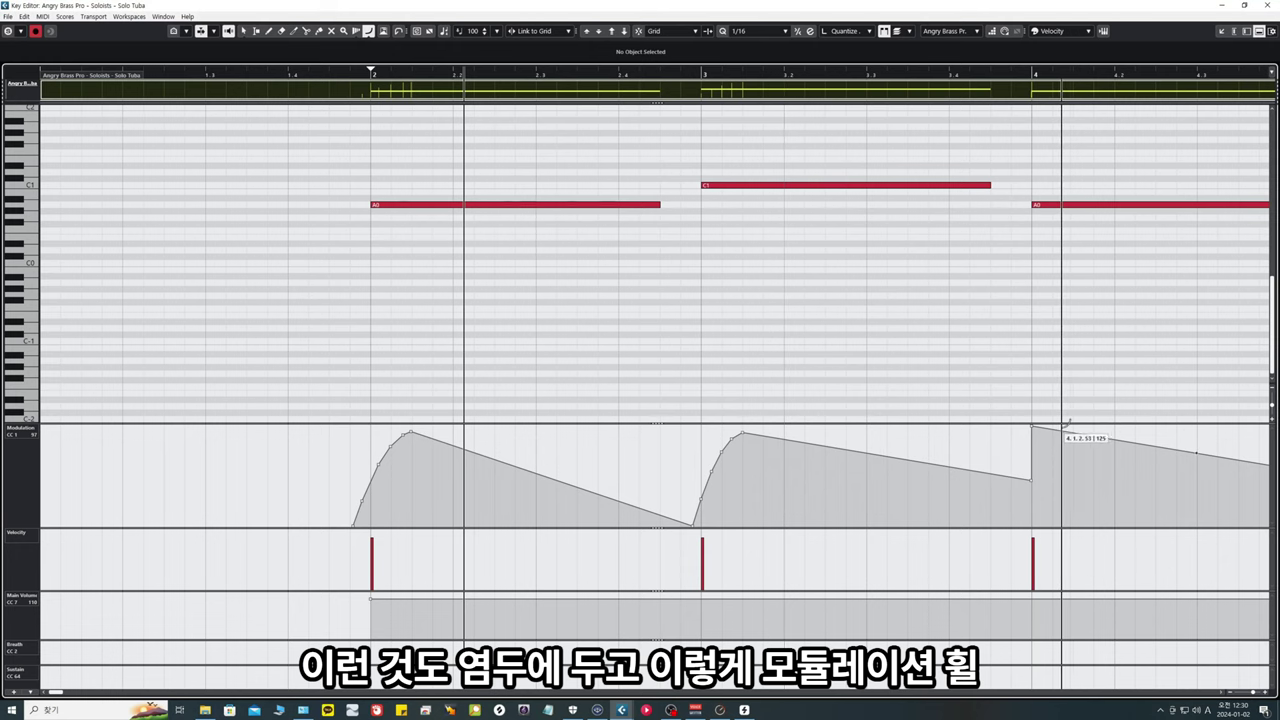
left_click_drag(1077, 428, 1026, 524)
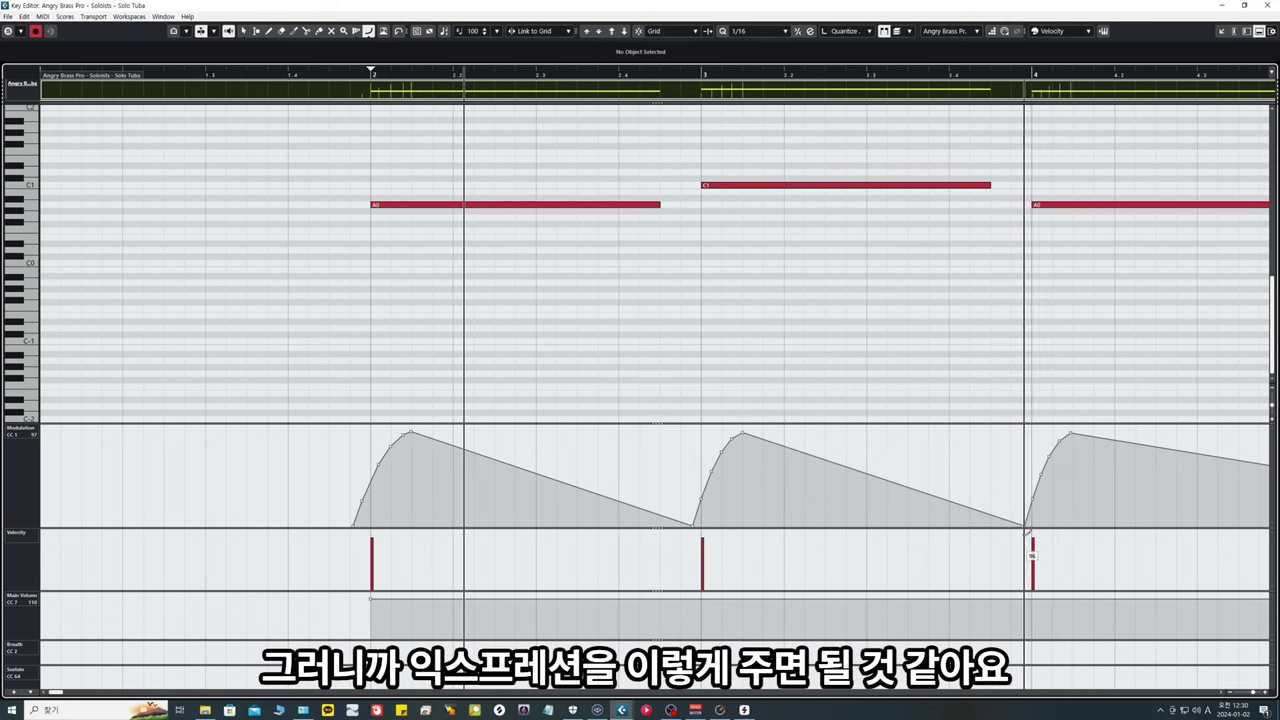
key("g")
key("g")
key("g")
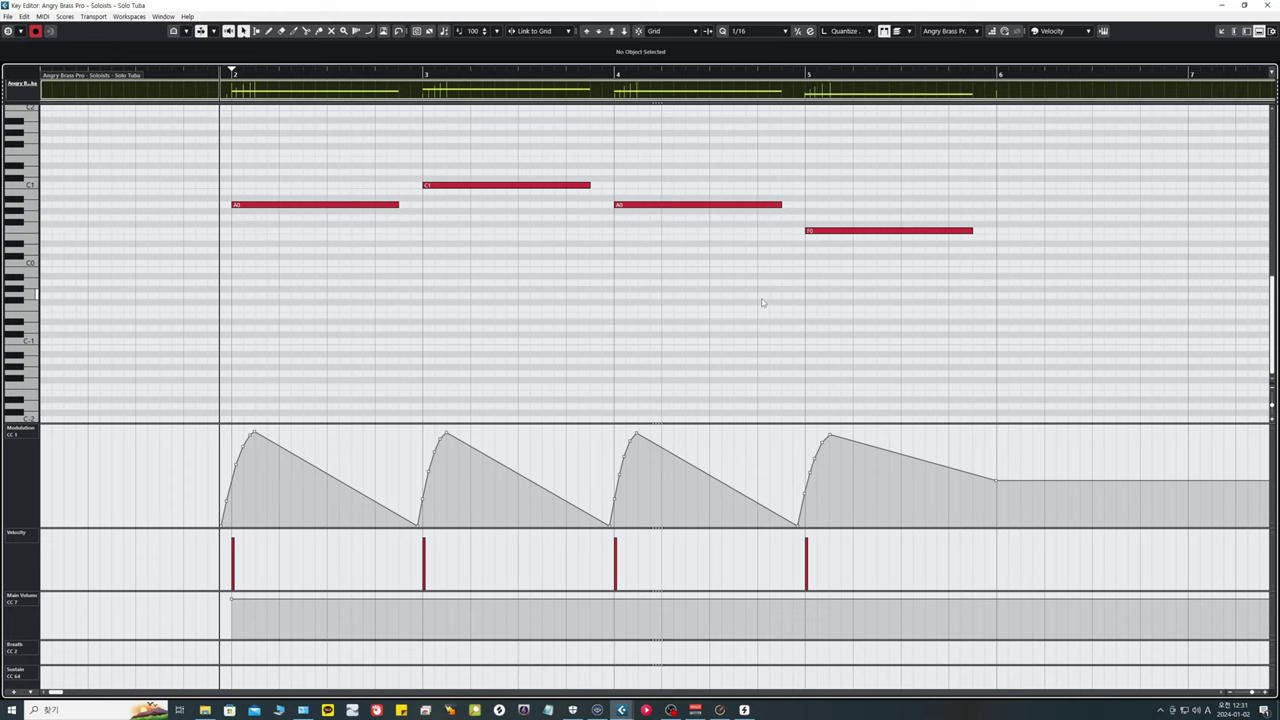
Step: Play back the tuba line with the curved modulation fade-ins
key("space")
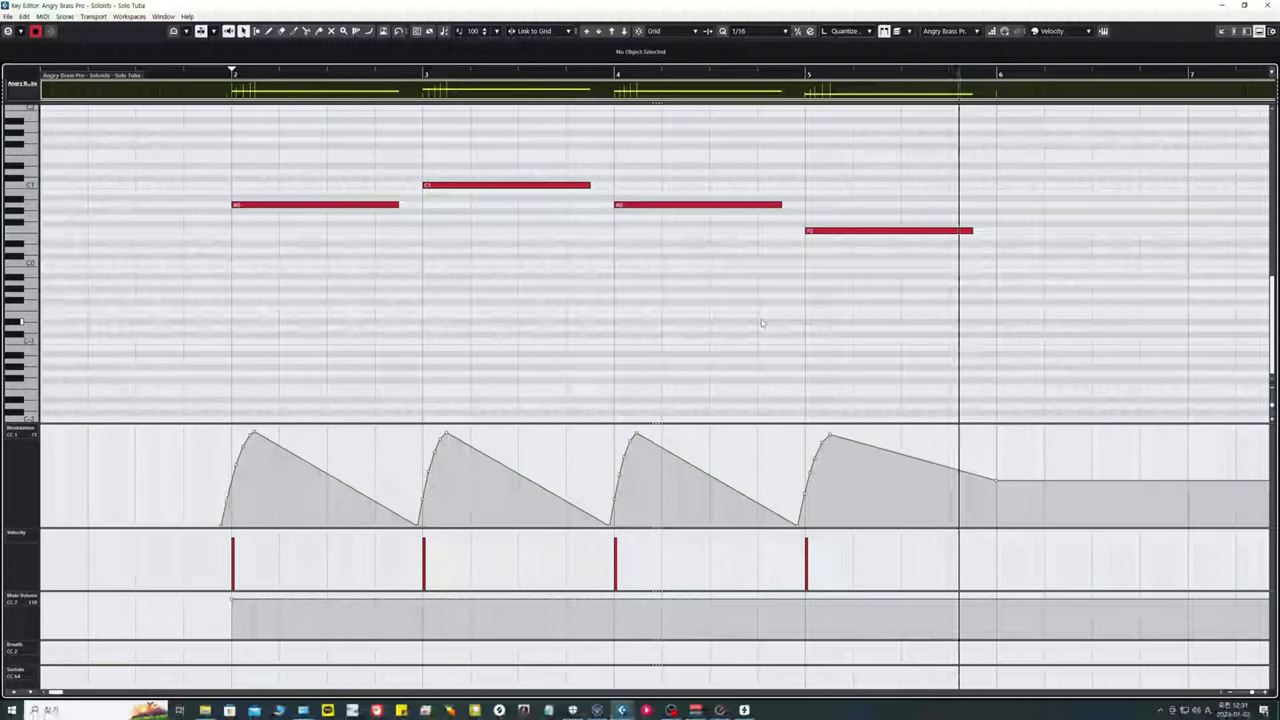
key("space")
left_click(224, 88)
key("space")
Step: Try a gentler modulation decay on the first A0 note that stays high up to bar 3, and audition it
left_click_drag(253, 432, 416, 466)
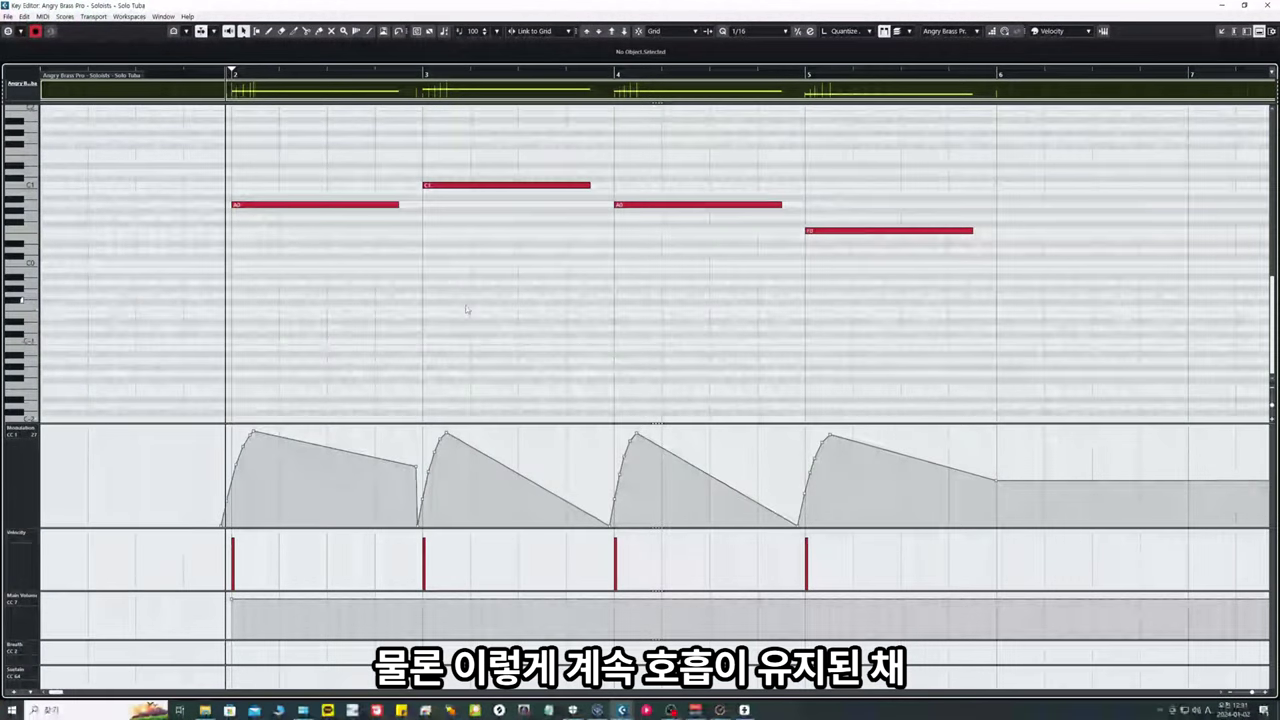
key("space")
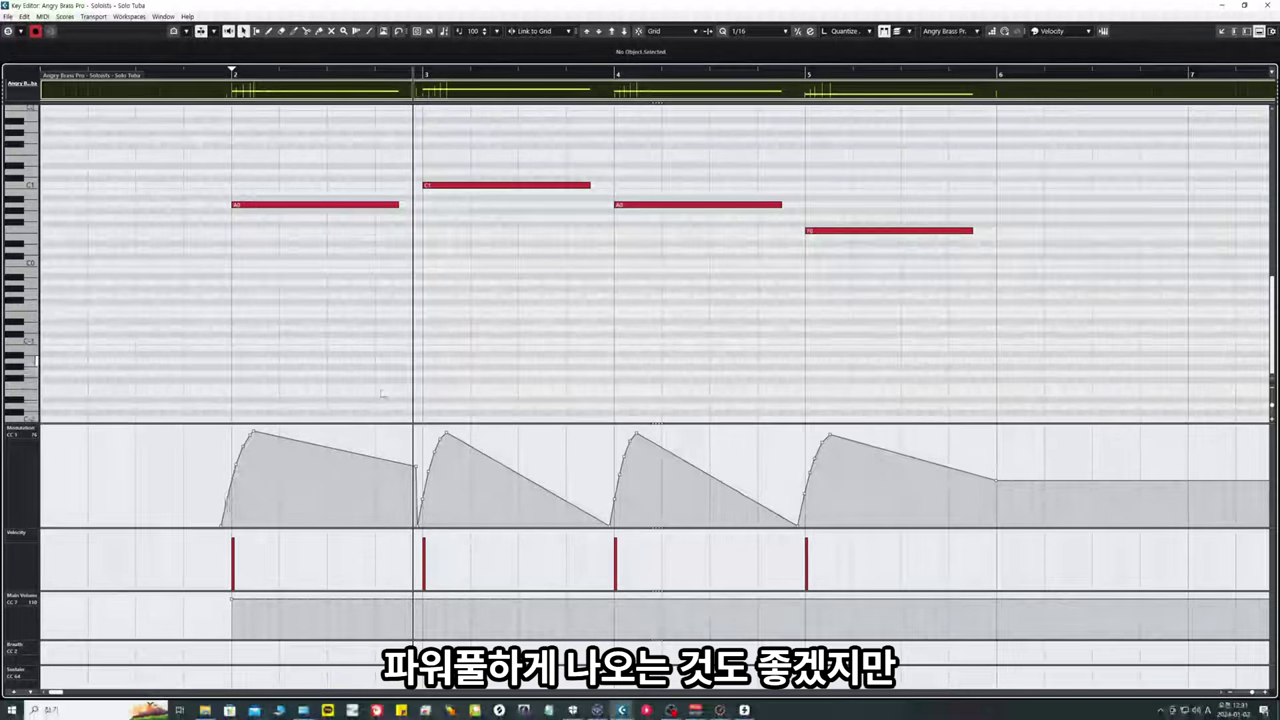
Step: Redraw the modulation decays of all four tuba notes as straight diminuendos ending at a low level, and play the line
key("9")
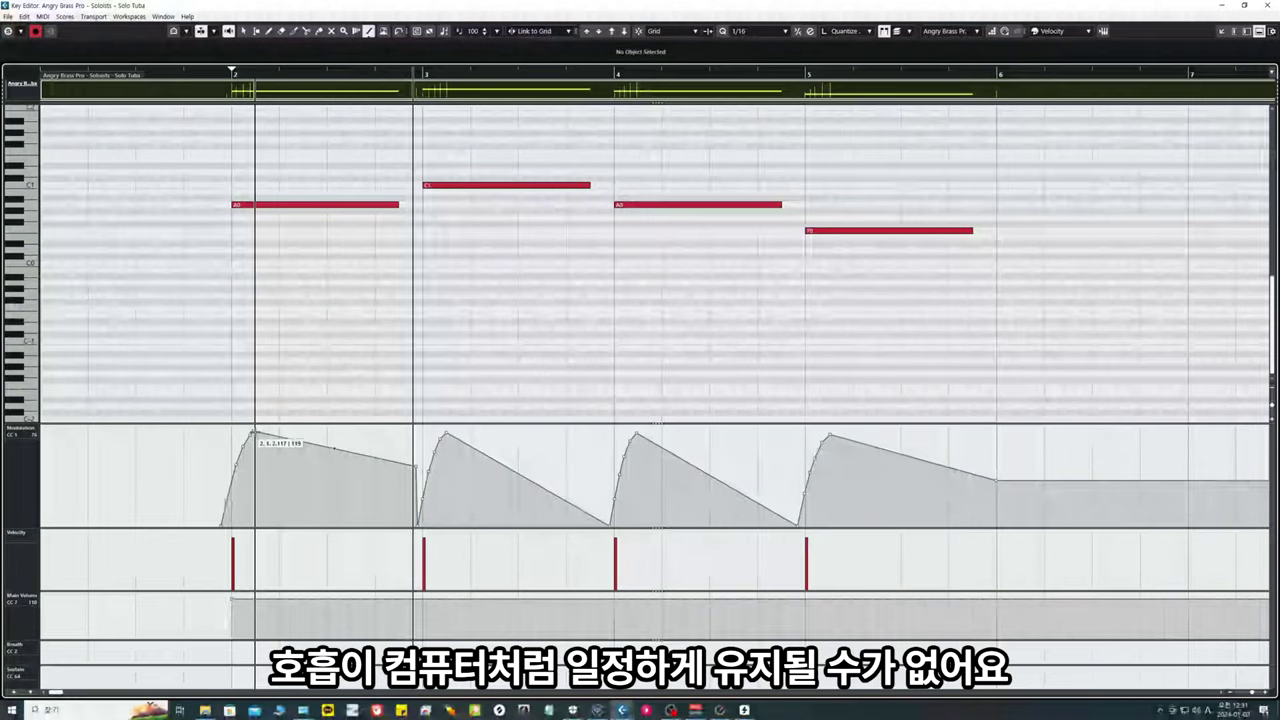
left_click_drag(254, 433, 420, 497)
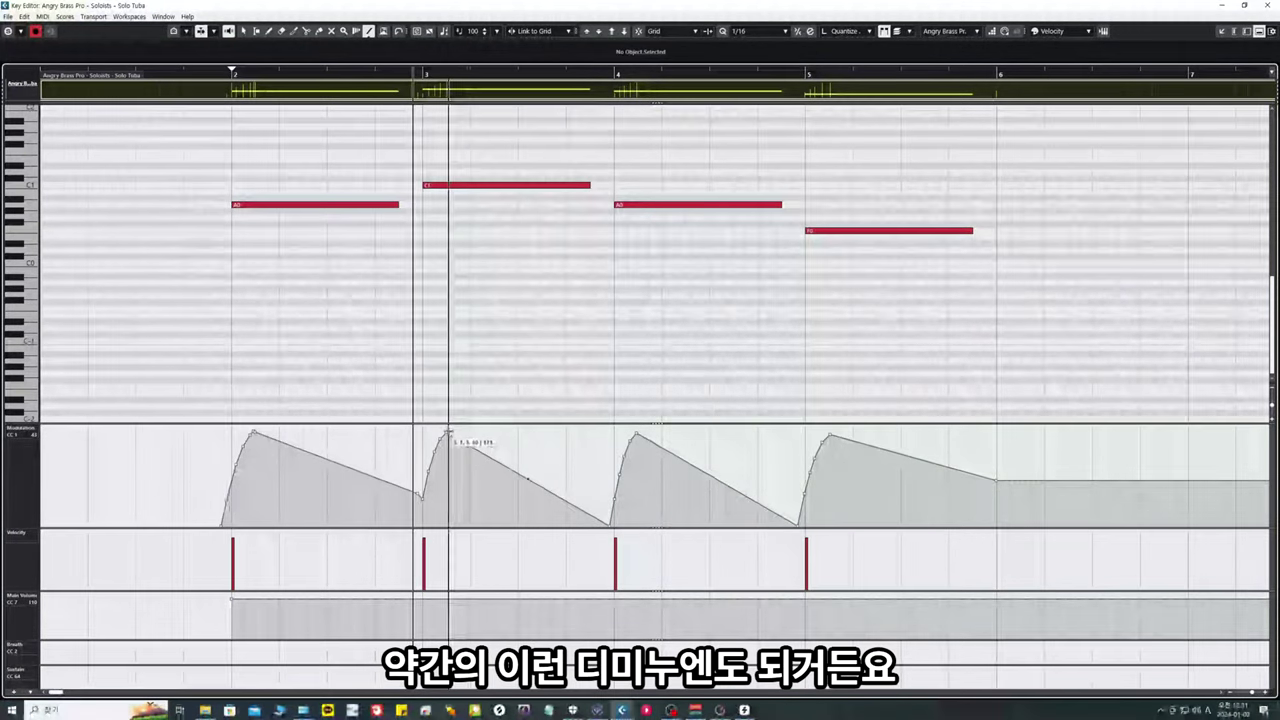
mouse_move(255, 434)
left_mouse_down()
mouse_move(418, 502)
mouse_move(336, 474)
mouse_move(422, 521)
mouse_move(418, 510)
left_mouse_up()
key("space")
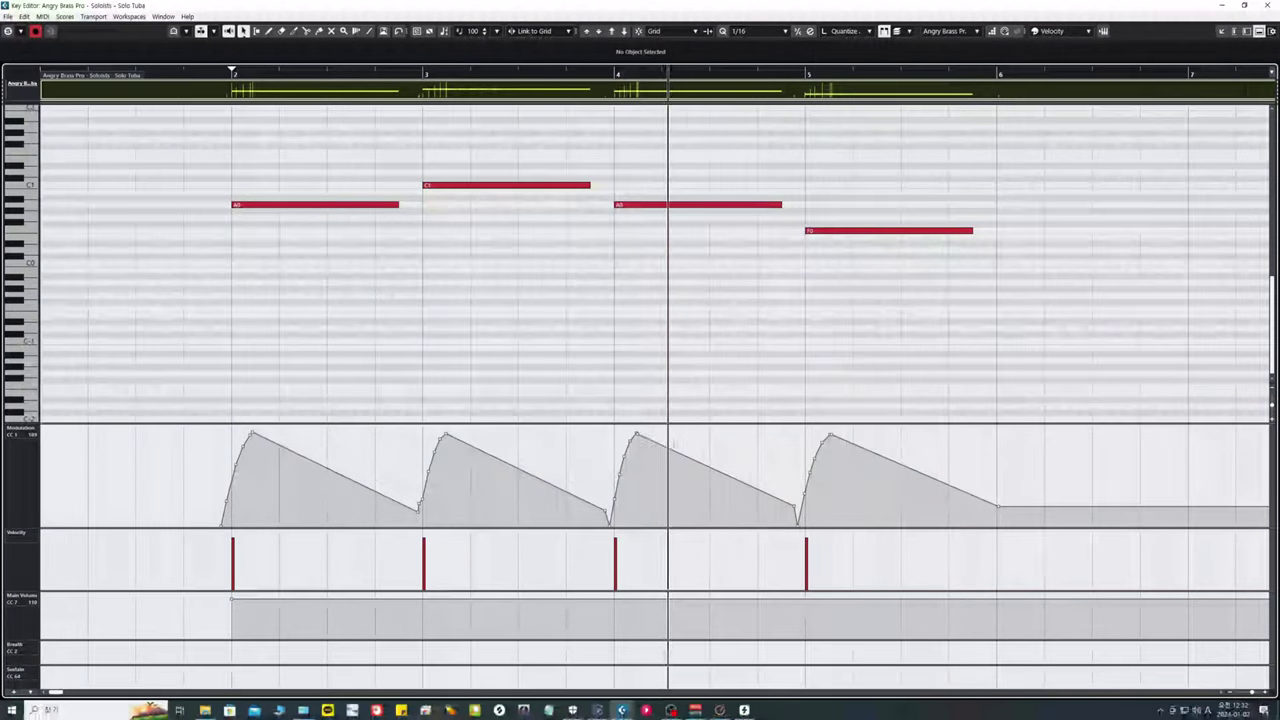
key("h")
key("space")
Step: Scale down the modulation curve of the third tuba note at bar 4 slightly and play it back
key("g")
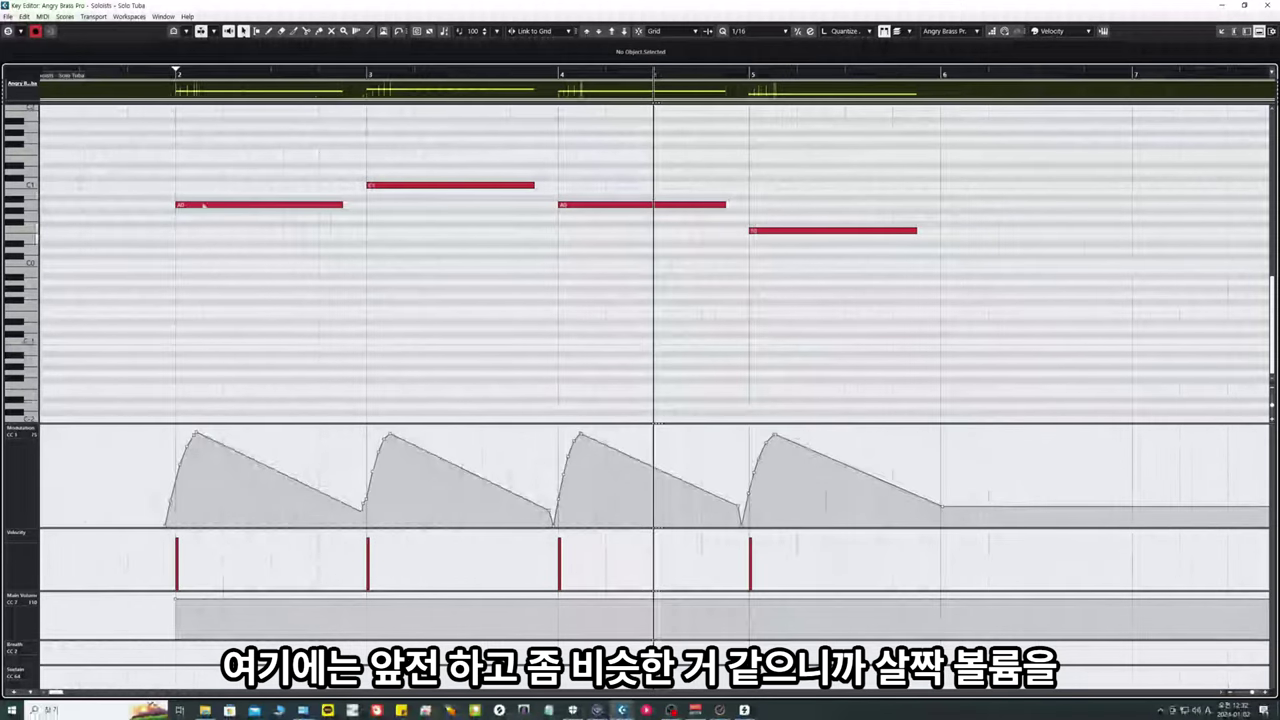
left_click_drag(554, 428, 602, 504)
left_click_drag(739, 458, 727, 522)
left_click_drag(648, 429, 648, 433)
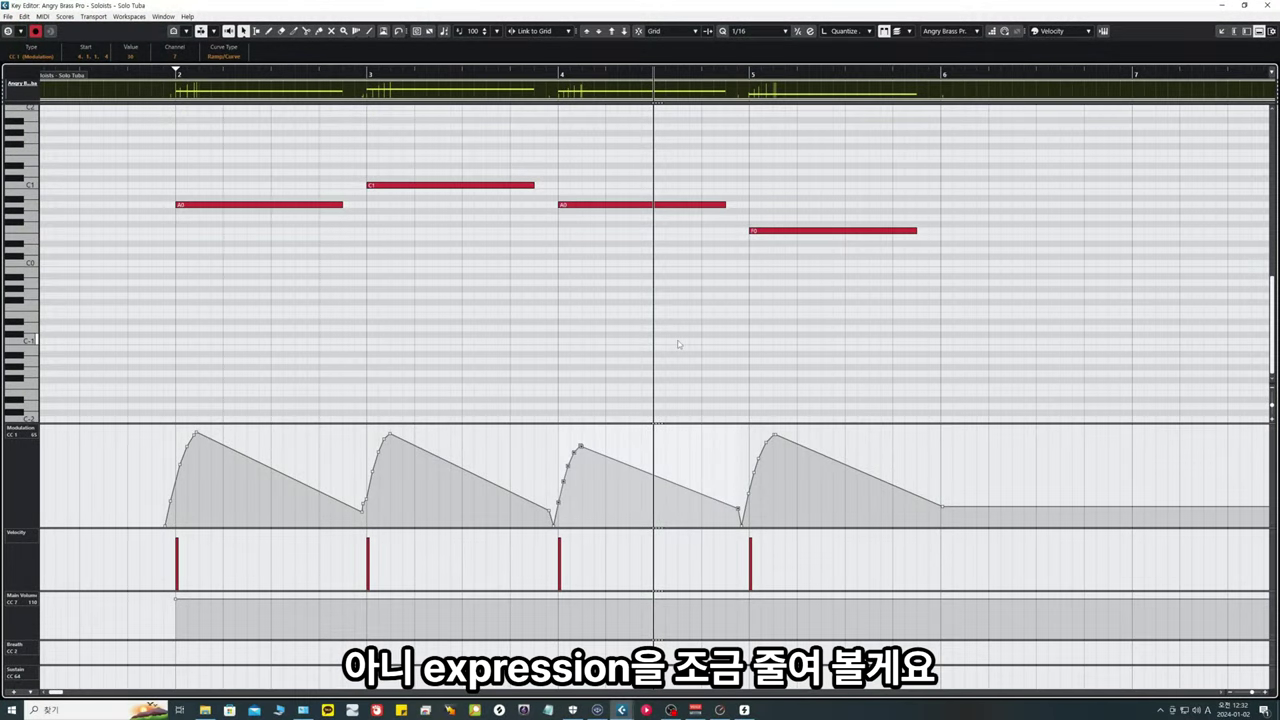
key("space")
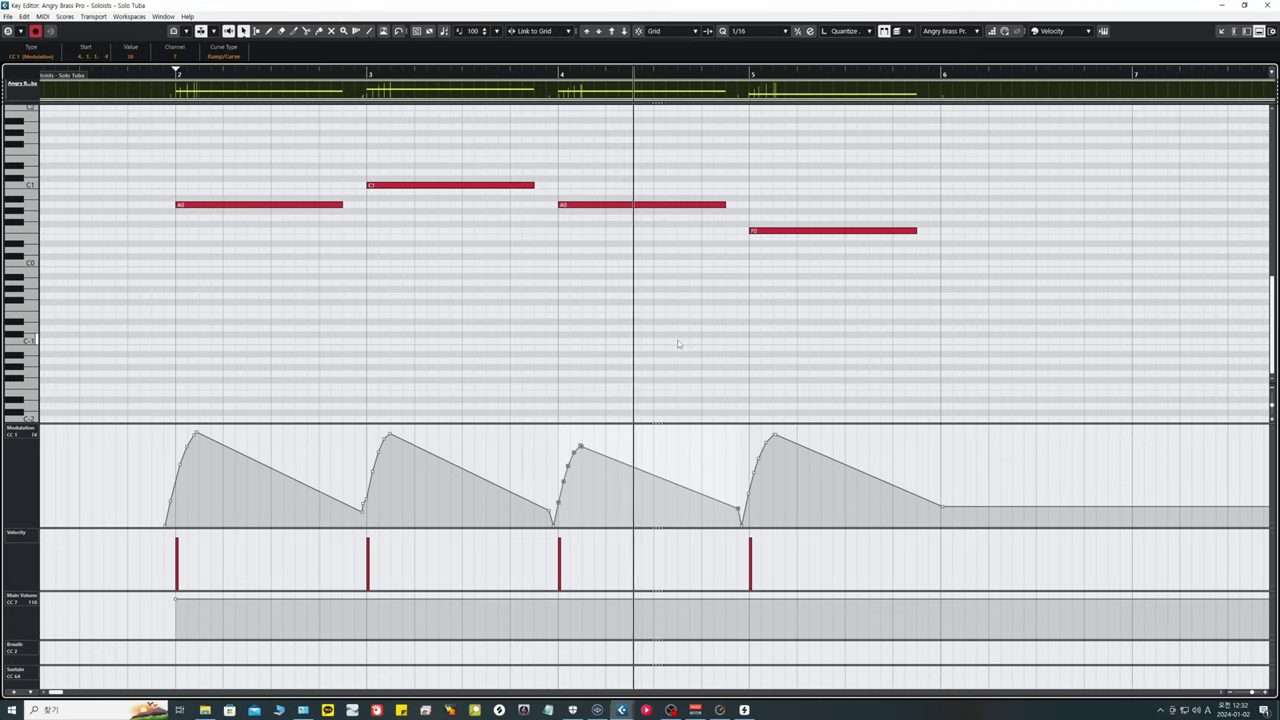
mouse_move(657, 439)
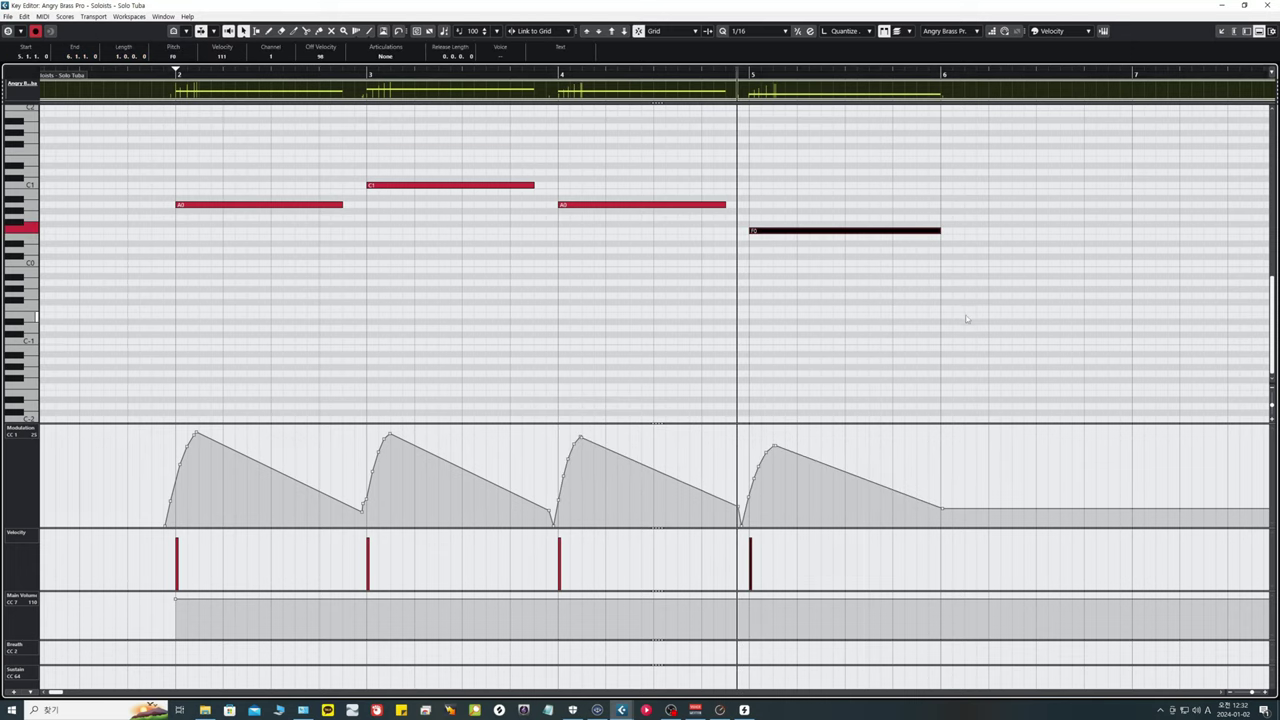
Step: Play the tuba line to its end, clear the note selection and close the key editor
key("space")
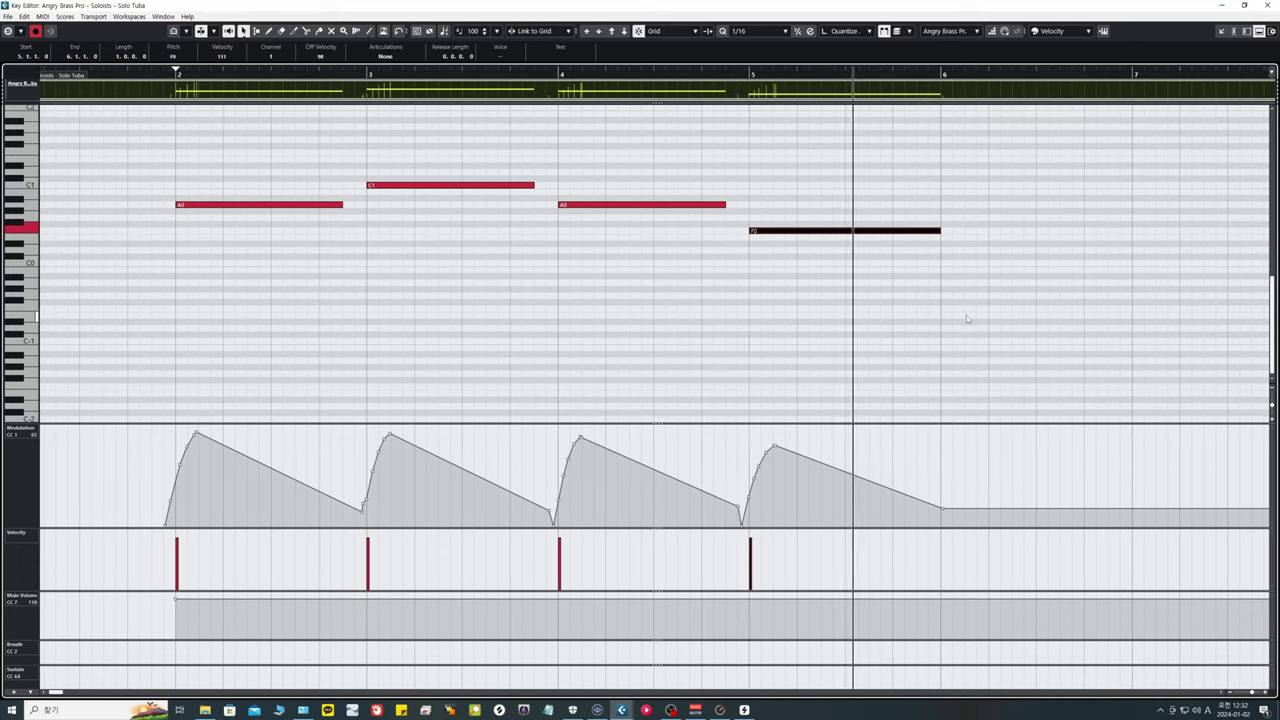
key("space")
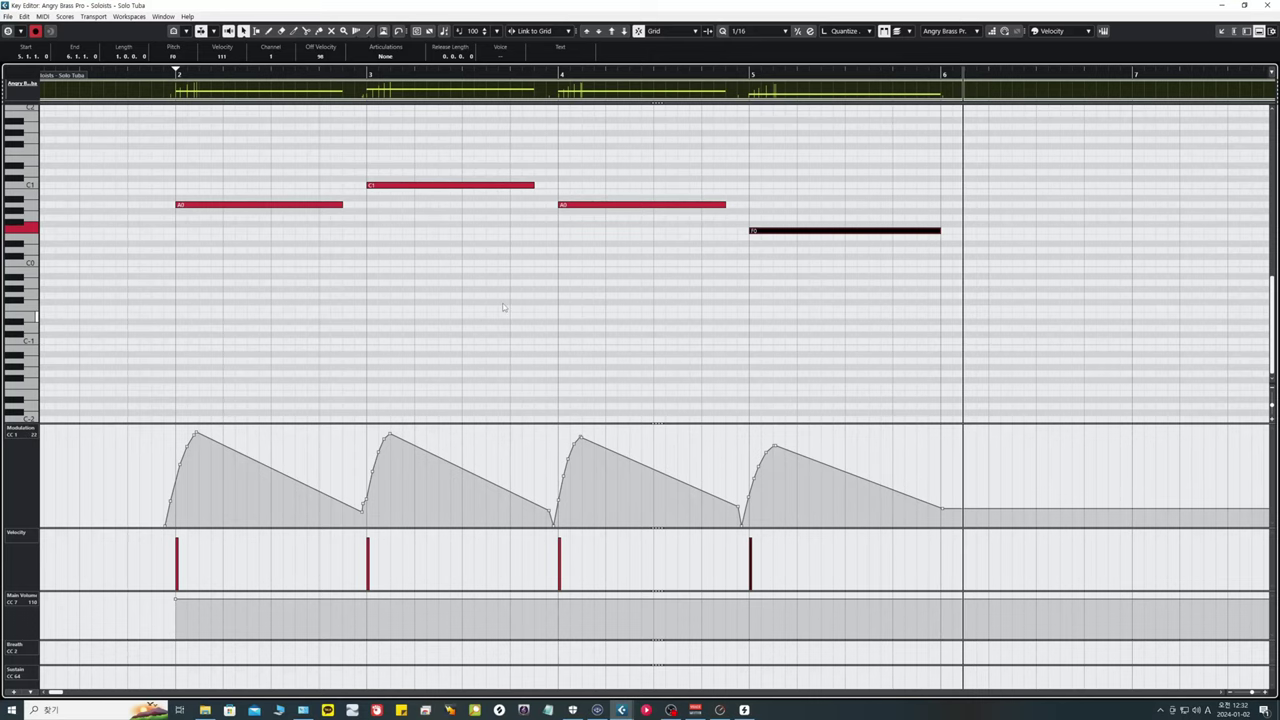
left_click(506, 307)
left_click(163, 74)
key("Escape")
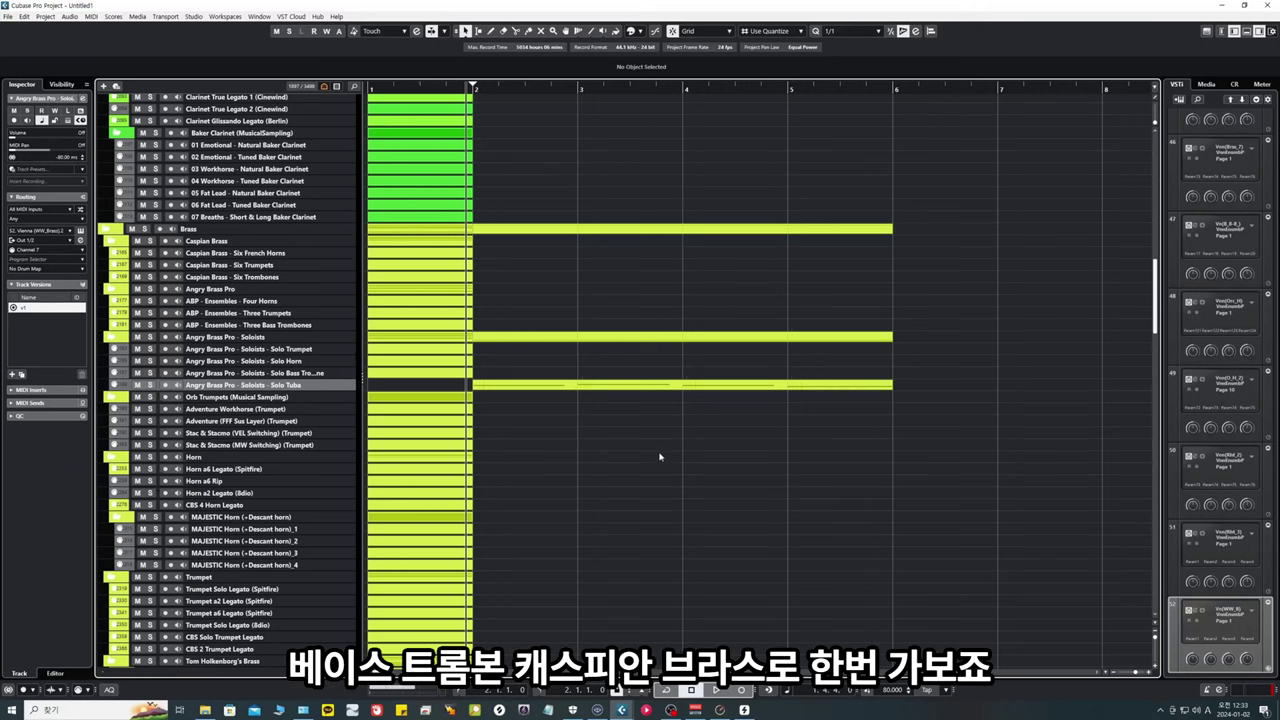
Step: Copy the solo tuba part to the Caspian Brass Six Trombones track at bar 2 and open the copy for editing
left_click(535, 385)
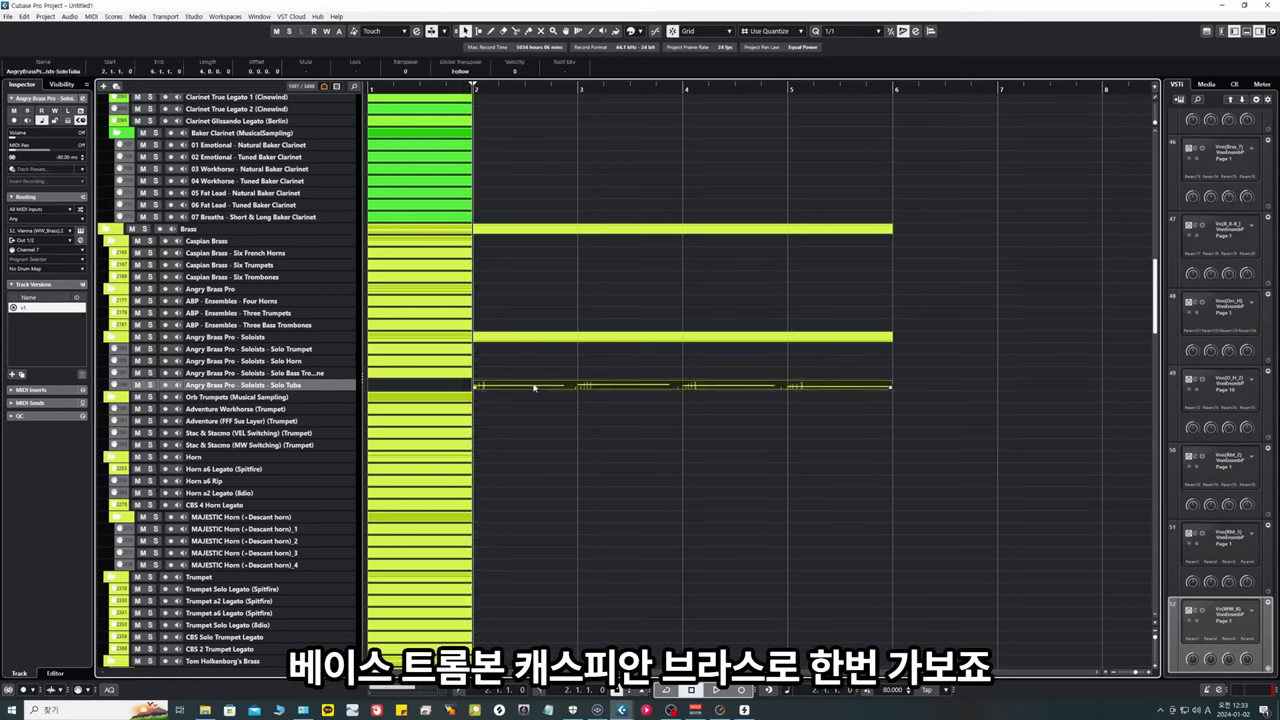
left_click(240, 280)
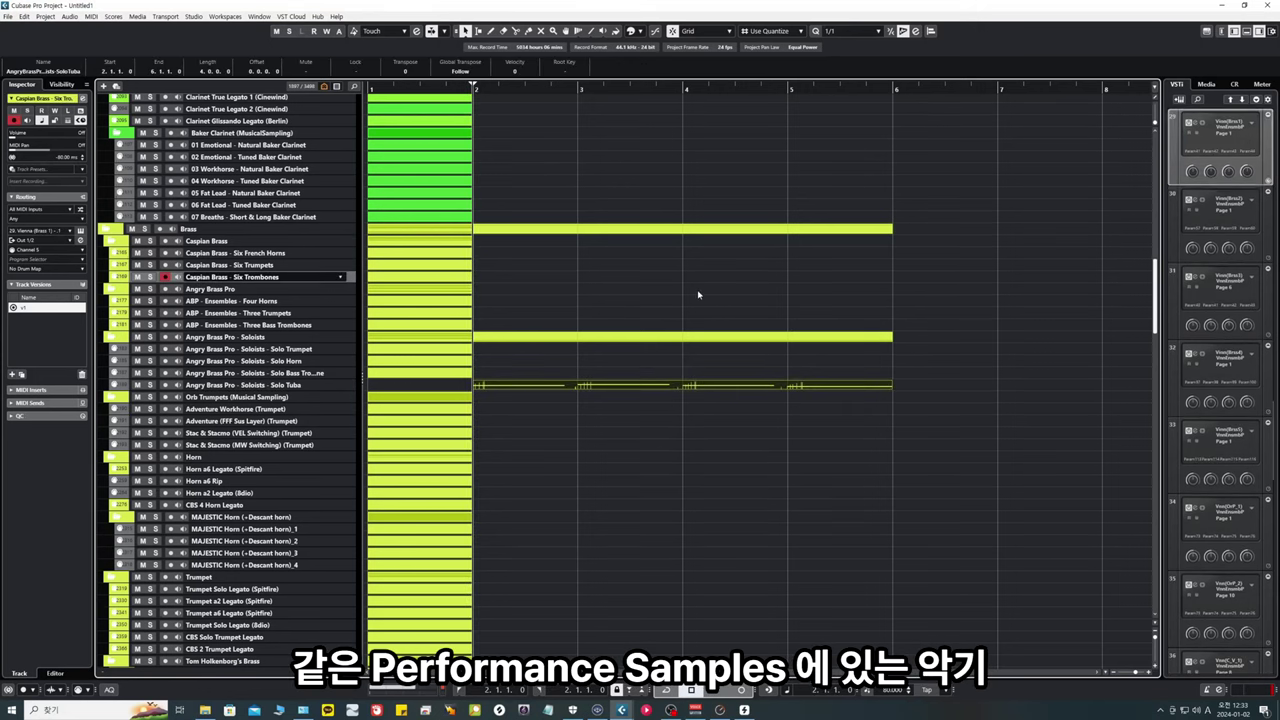
key("ctrl+v")
key("Return")
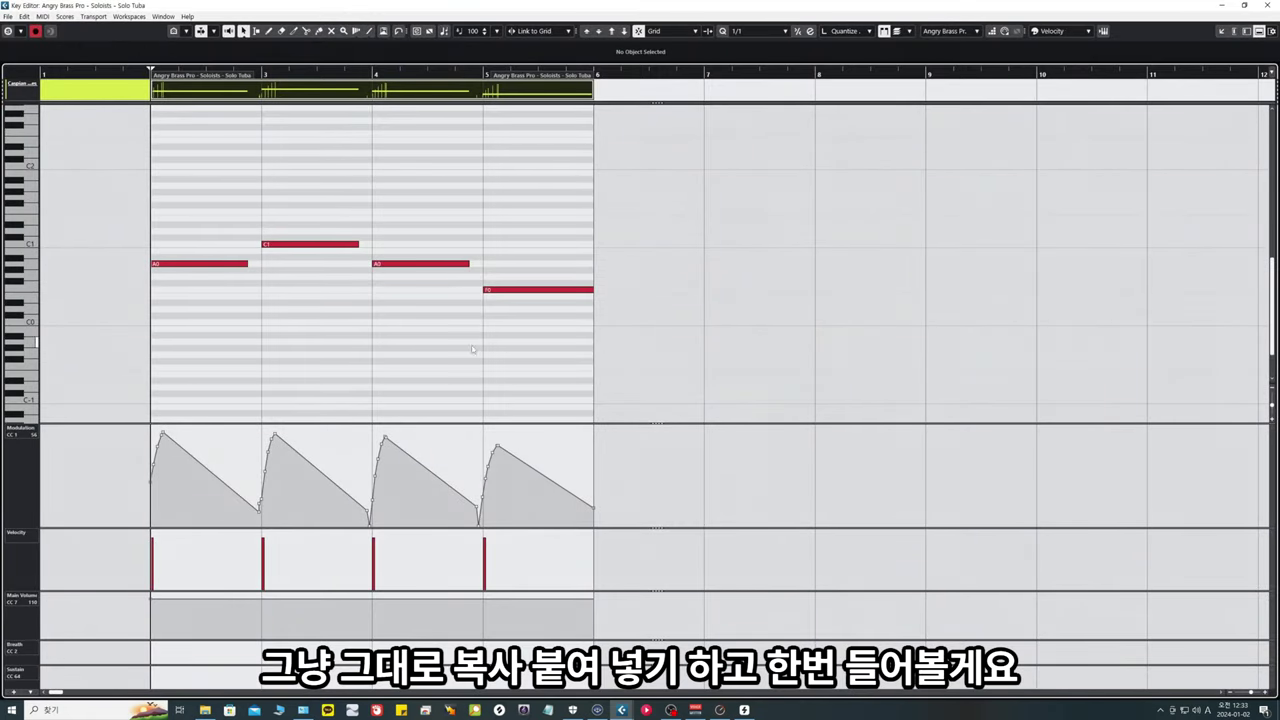
Step: Play back the copied bass line with the Caspian Brass trombones
key("h")
key("h")
key("space")
scroll(371, 328, "down", 3)
key("h")
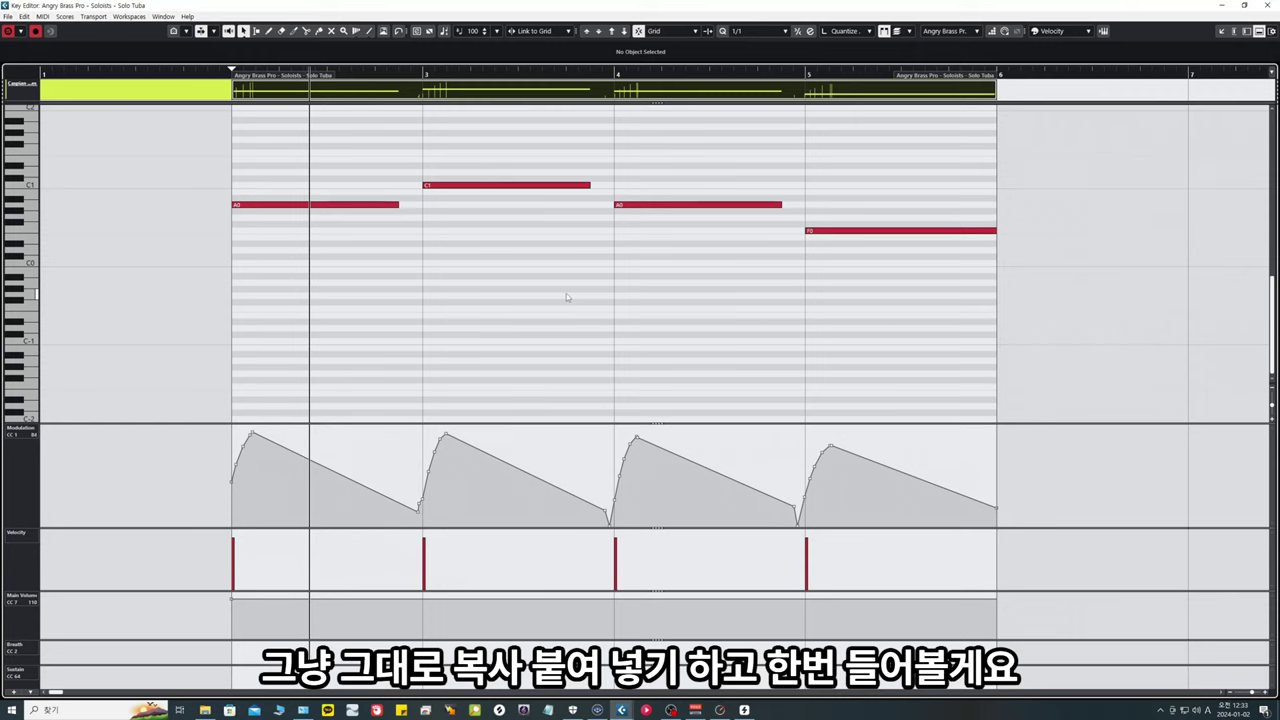
key("g")
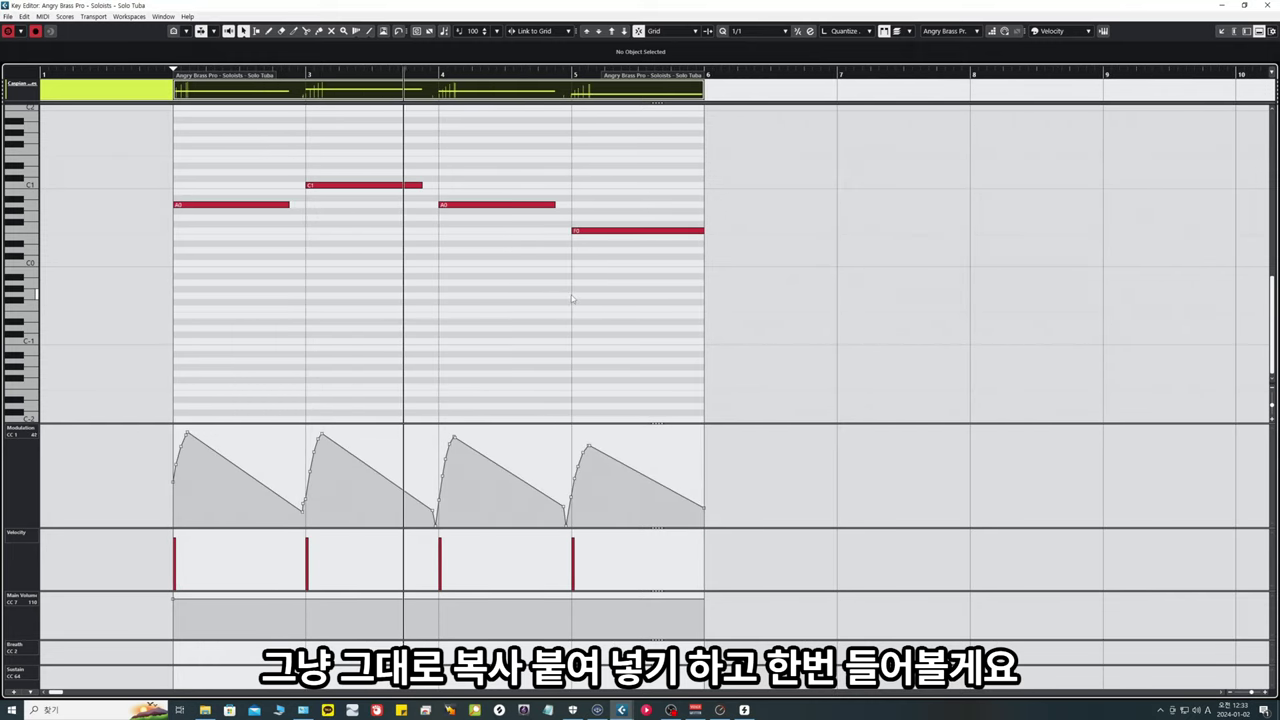
key("h")
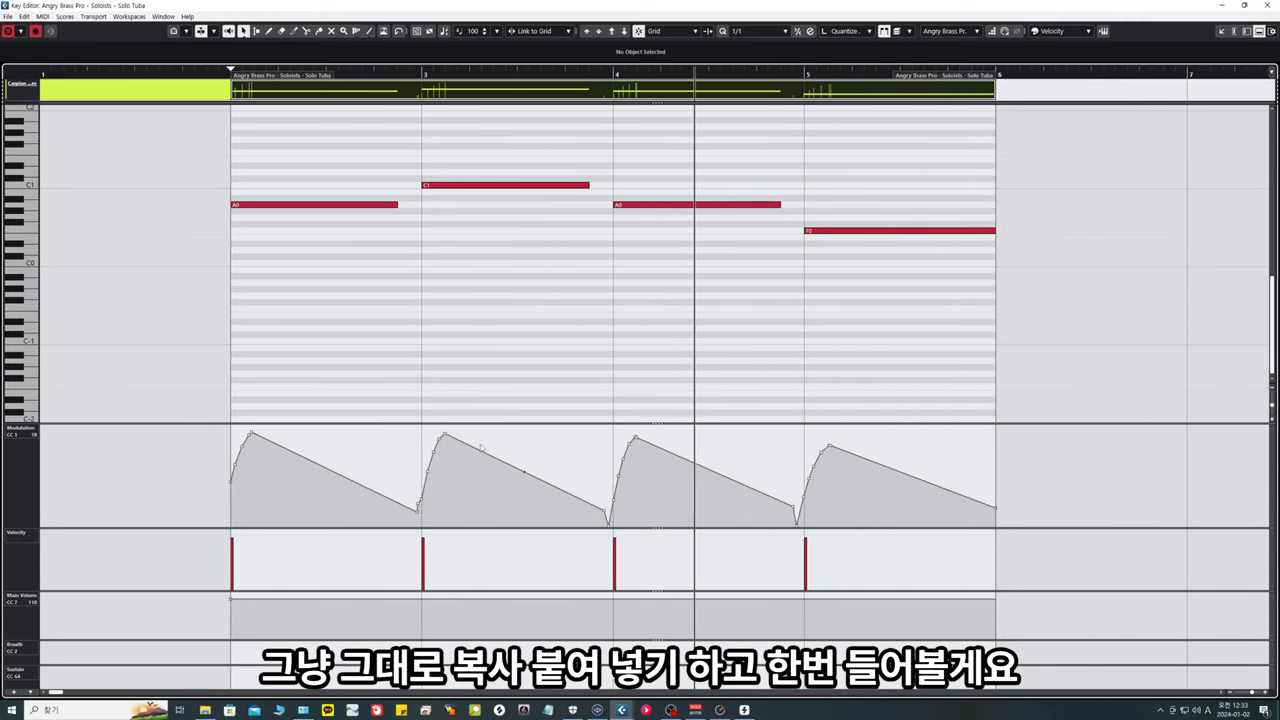
Step: Redraw the second half of the trombone modulation decays in bars 3, 4 and 5 so each falls to about zero
key("9")
key("alt+4")
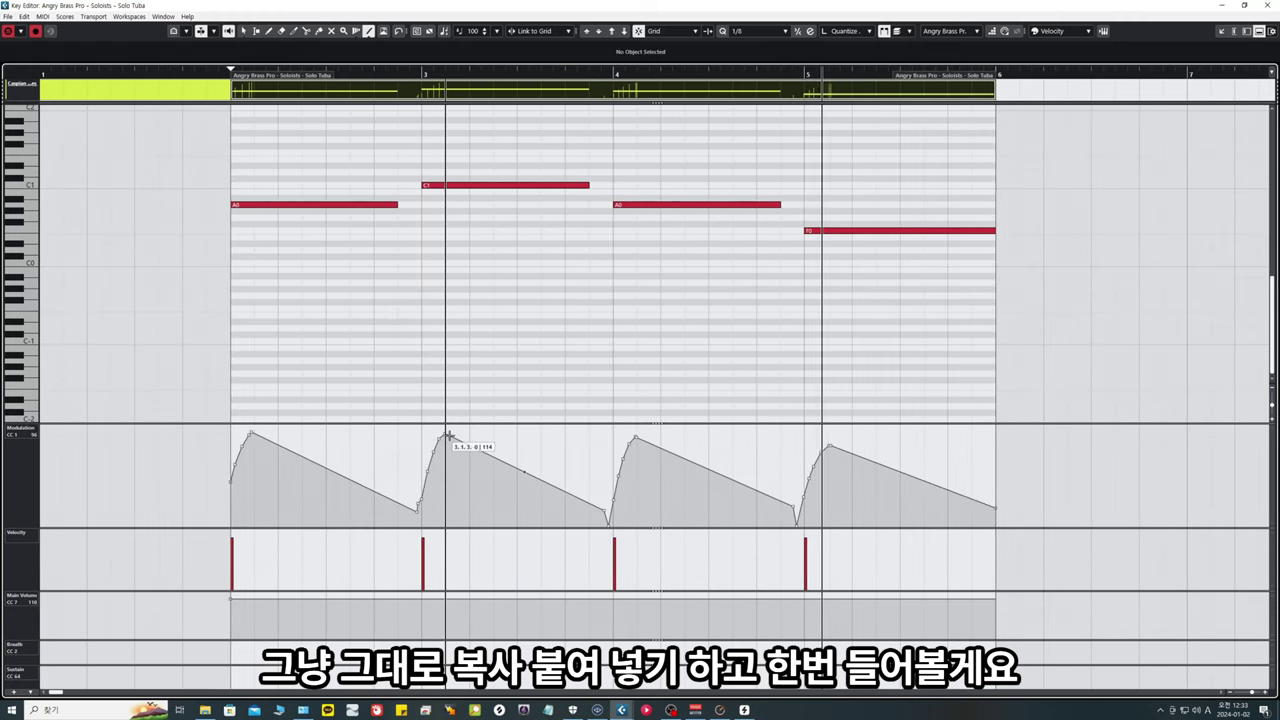
left_click_drag(448, 437, 589, 512)
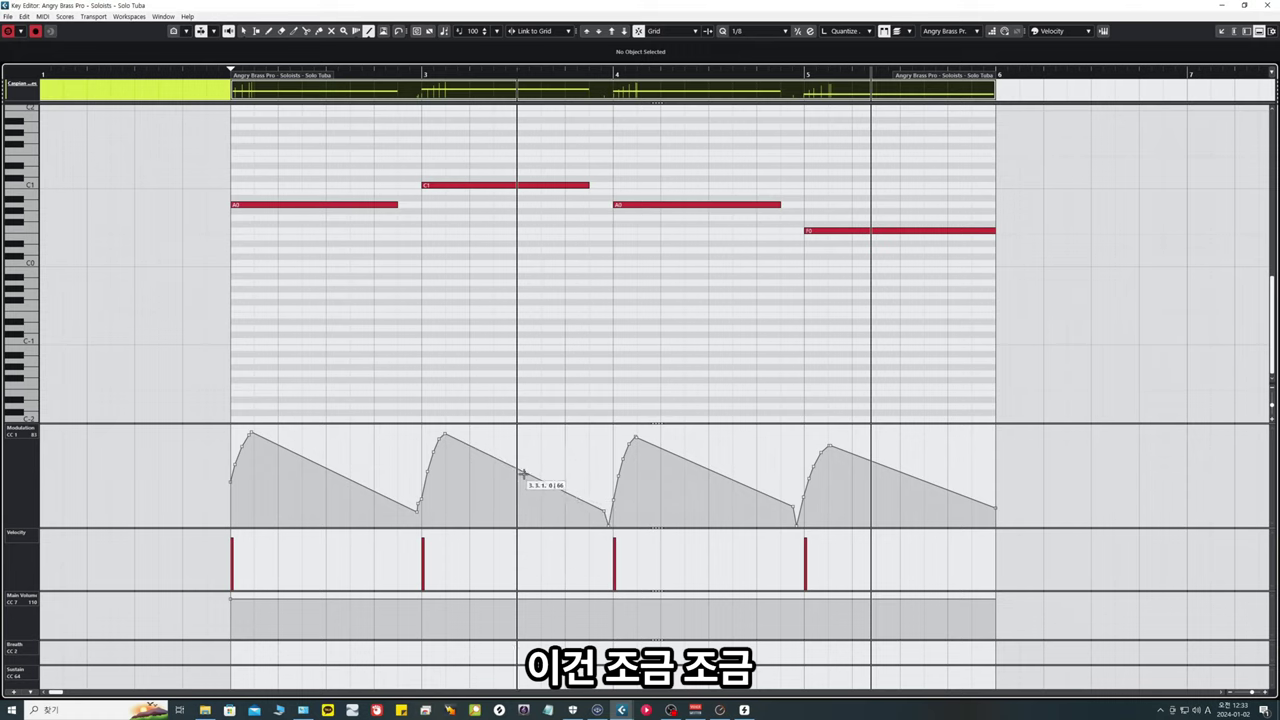
left_click_drag(524, 473, 608, 525)
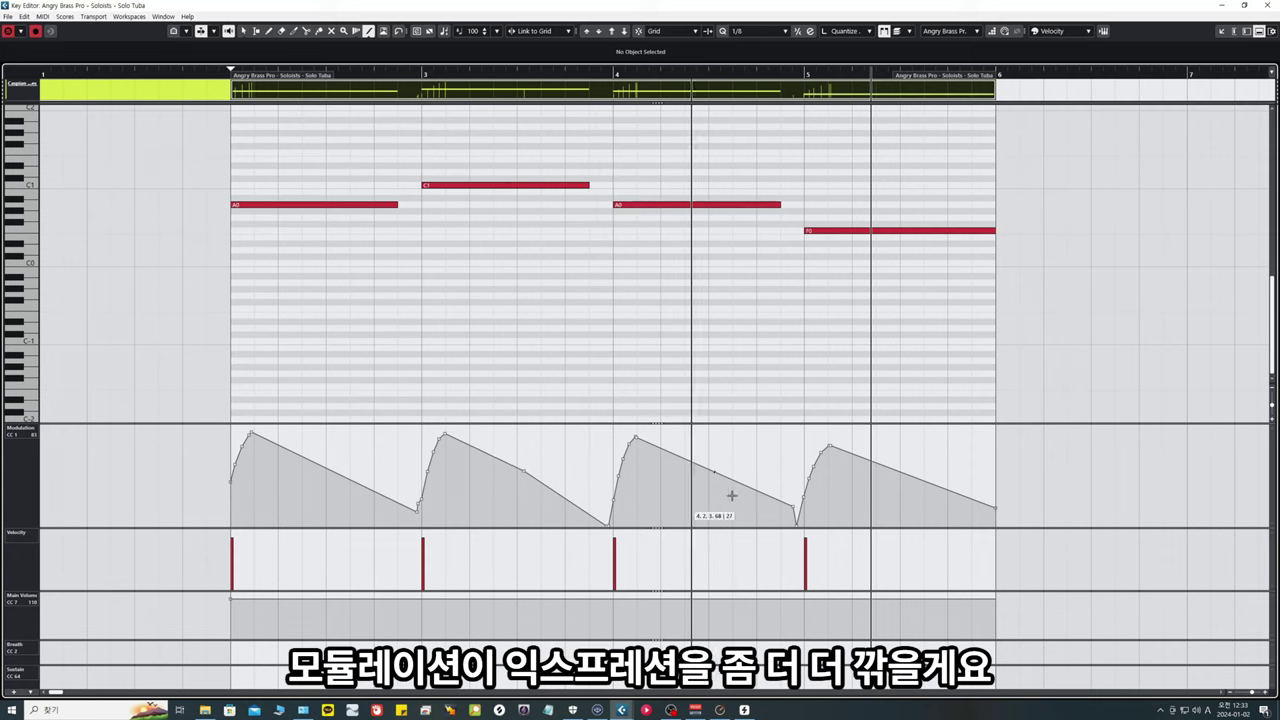
mouse_move(727, 480)
left_mouse_down()
mouse_move(757, 486)
mouse_move(798, 527)
left_mouse_up()
left_click_drag(912, 477, 995, 524)
scroll(893, 373, "up", 3)
Step: Play back the solo tuba line together with the Caspian trombones
key("space")
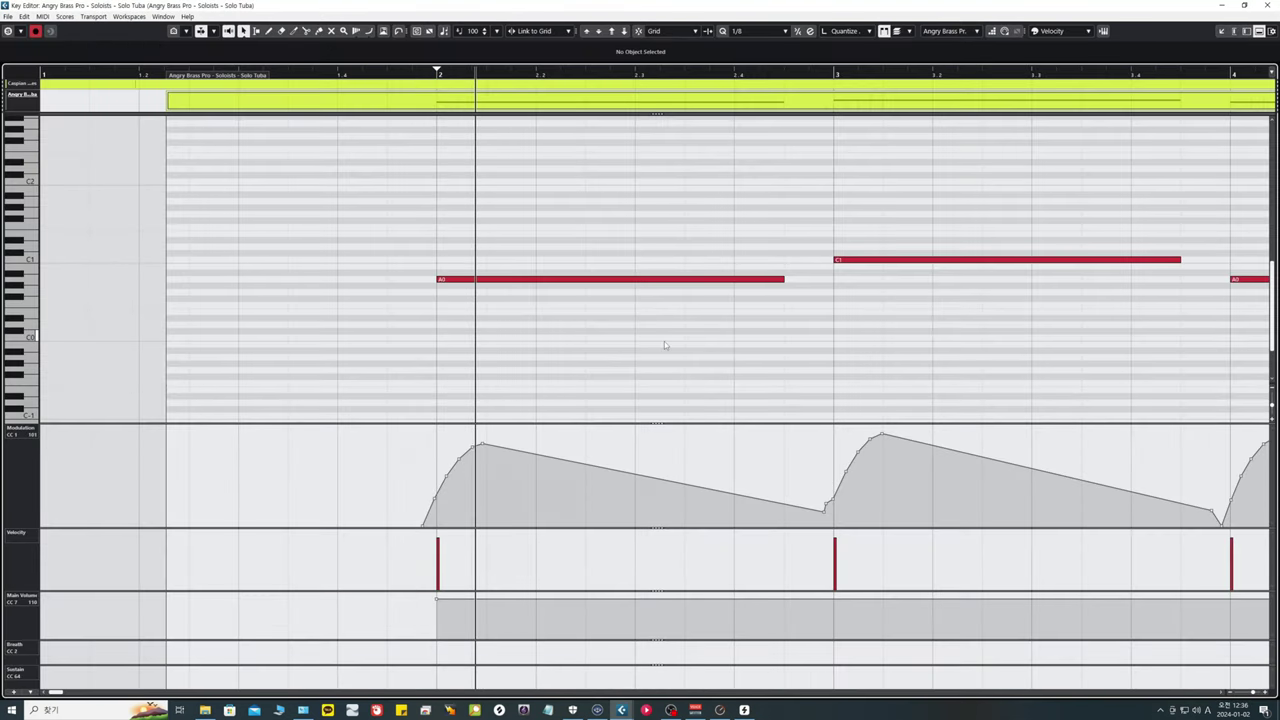
key("g")
key("g")
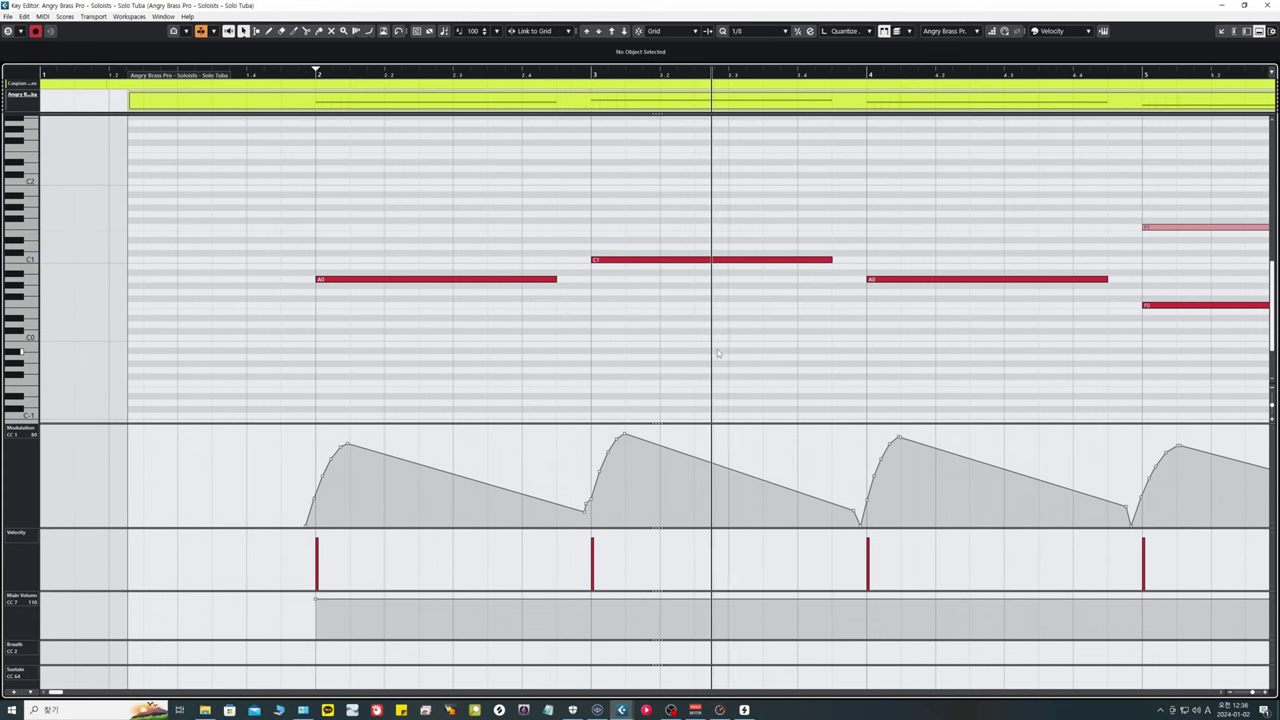
key("g")
key("g")
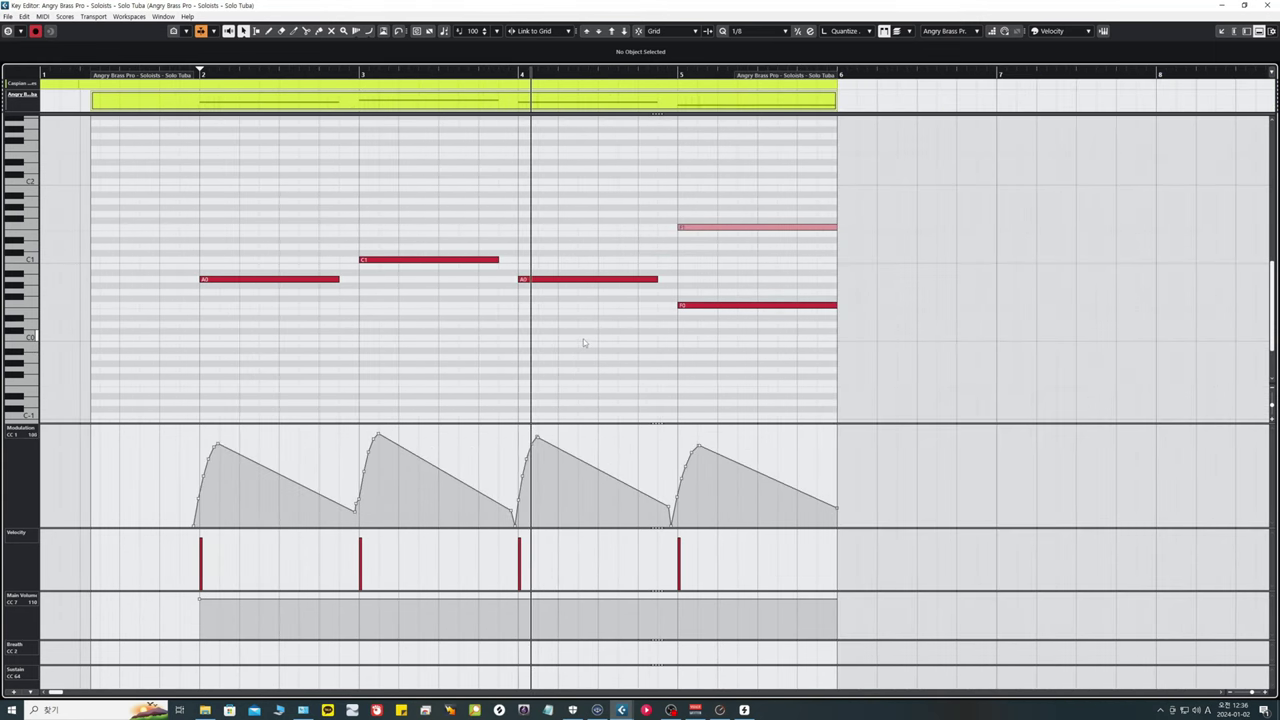
Step: Scale down the modulation rise of the tuba note at bar 4 slightly and set playback to just before that note
left_click_drag(506, 431, 588, 503)
left_click_drag(588, 442, 530, 441)
left_click(502, 76)
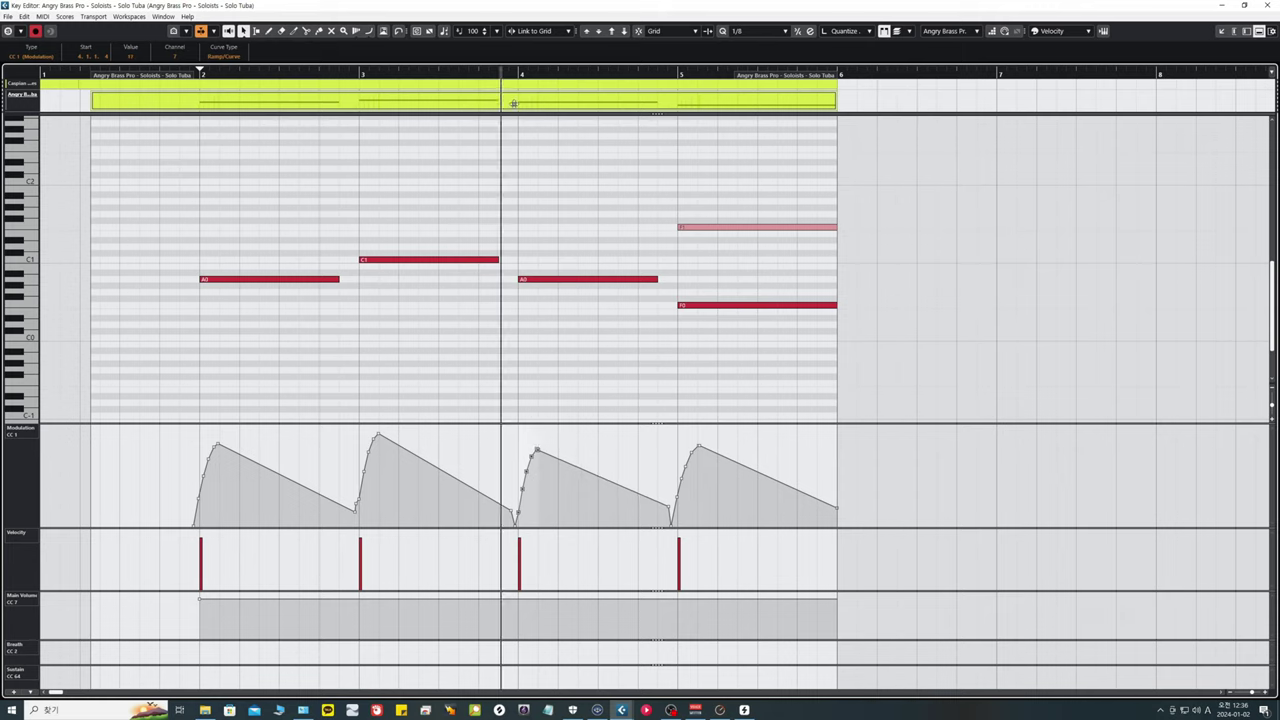
left_click(778, 177)
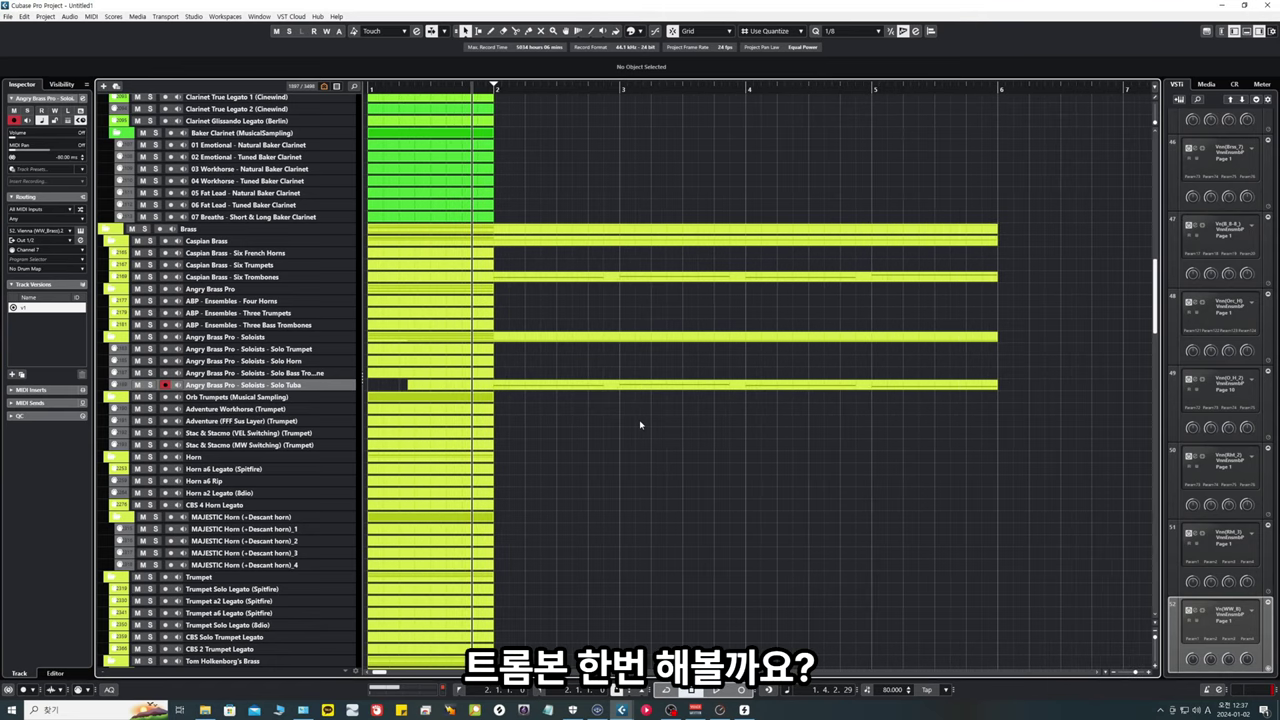
Step: Create an empty part from bar 1 to bar 7 on the Tenor Trombone 3 Sustain track and open it for editing
scroll(249, 335, "down", 3)
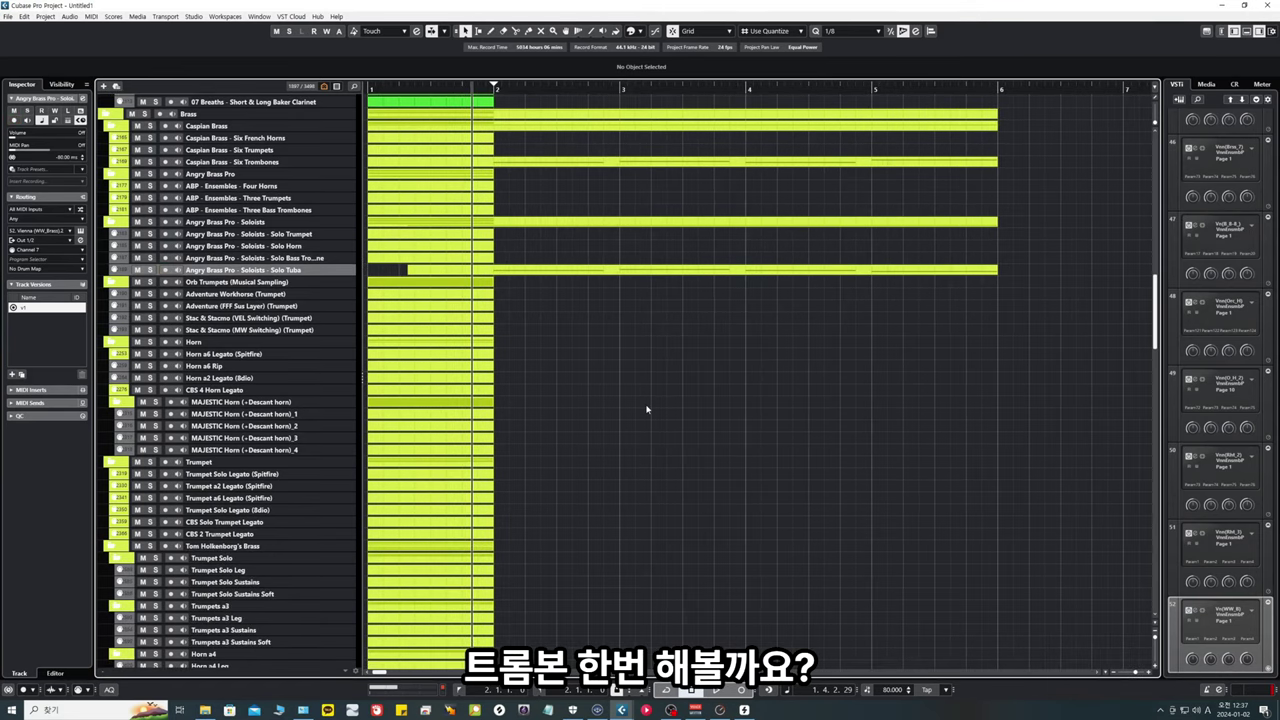
scroll(646, 409, "down", 10)
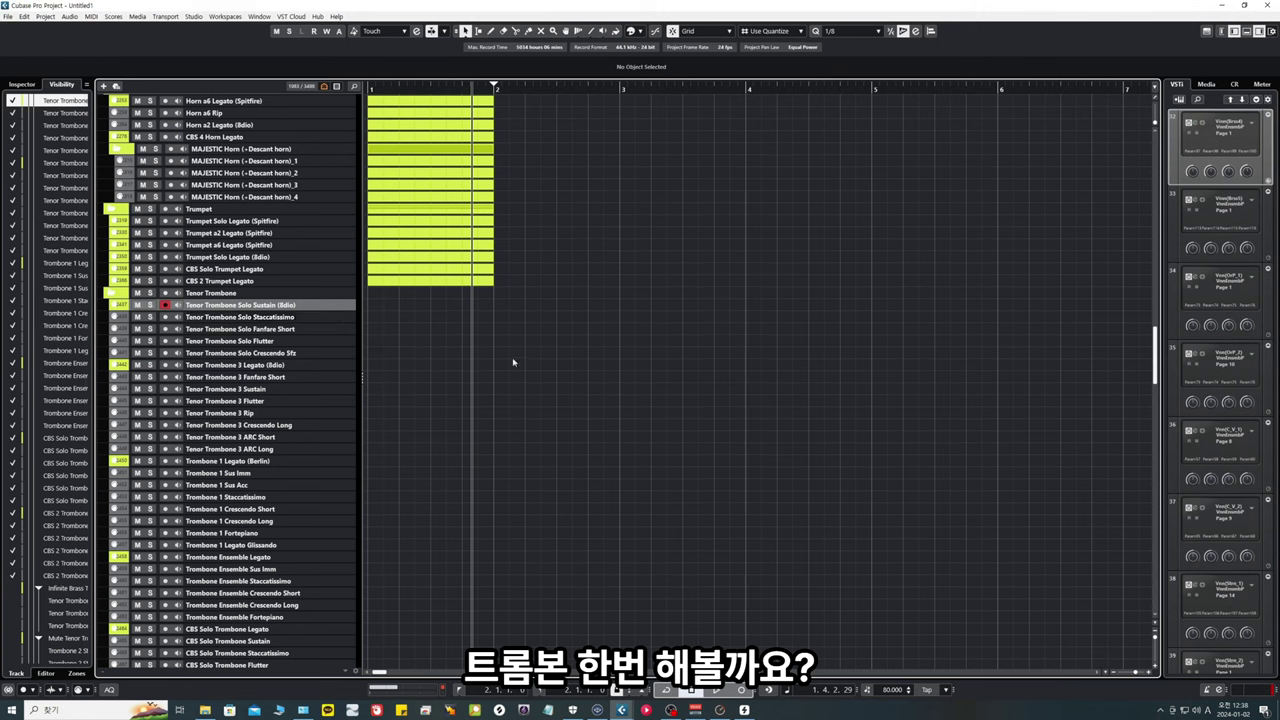
key("h")
left_click(342, 391)
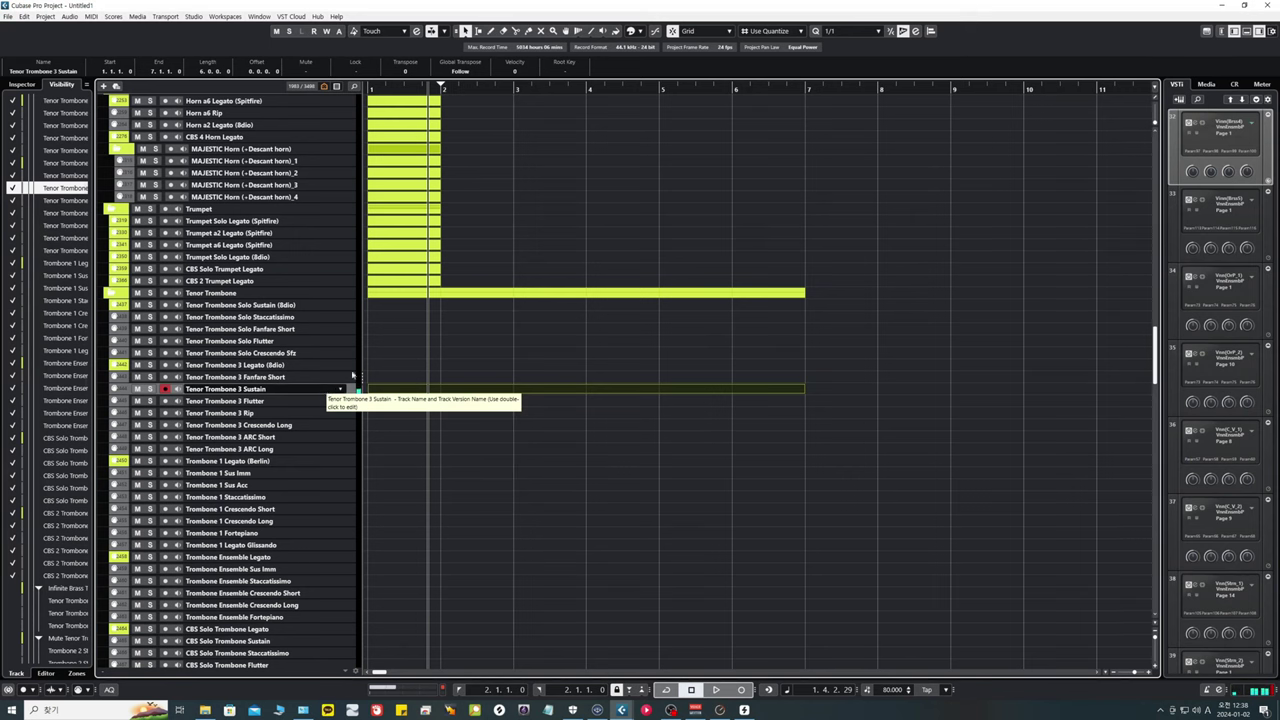
double_click(433, 388)
Step: Add A1 and E2 notes at bar 2, matching the tuba note's length, and add a high Main Volume value at their start
left_click_drag(234, 289, 403, 289)
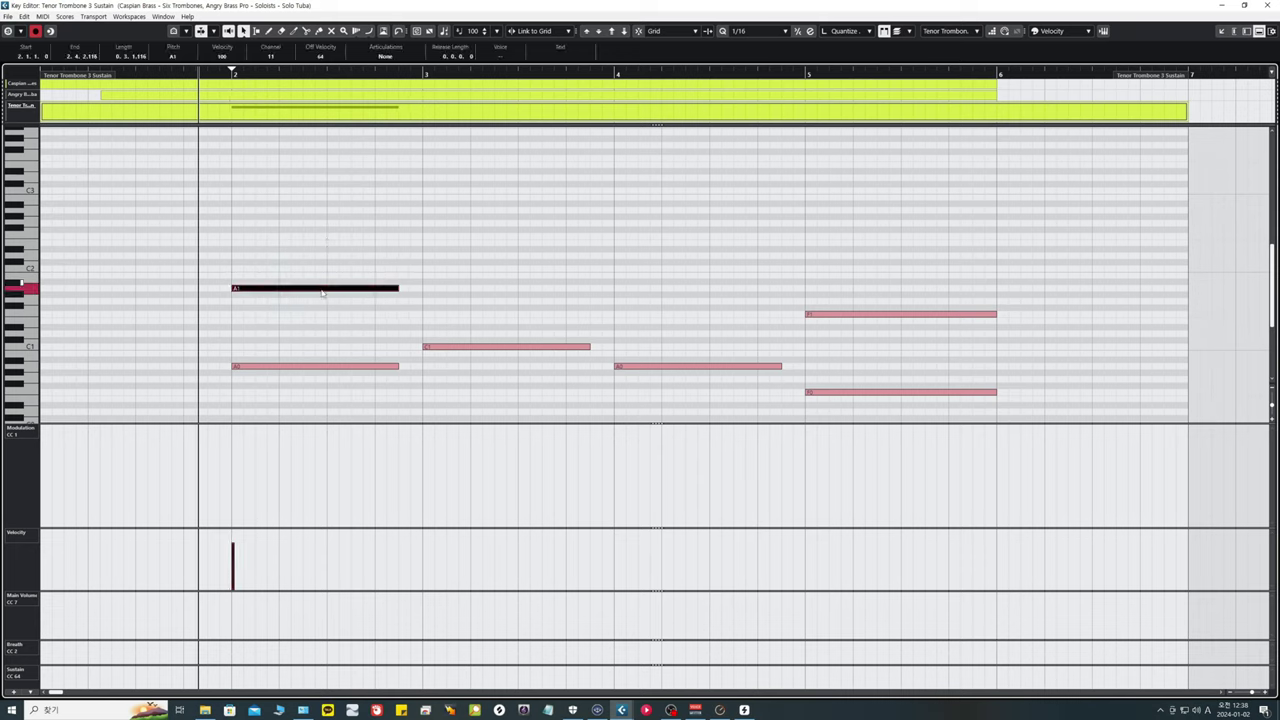
left_click_drag(313, 291, 315, 248)
left_click(387, 270)
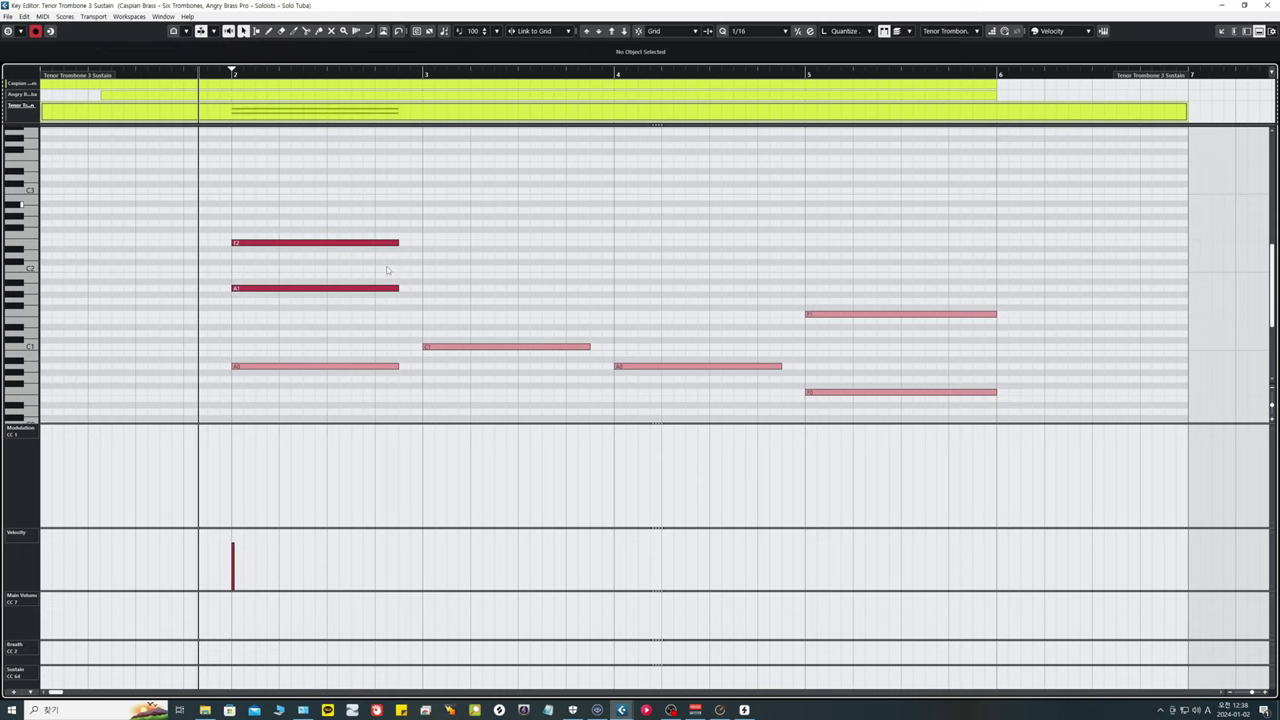
left_click(238, 602)
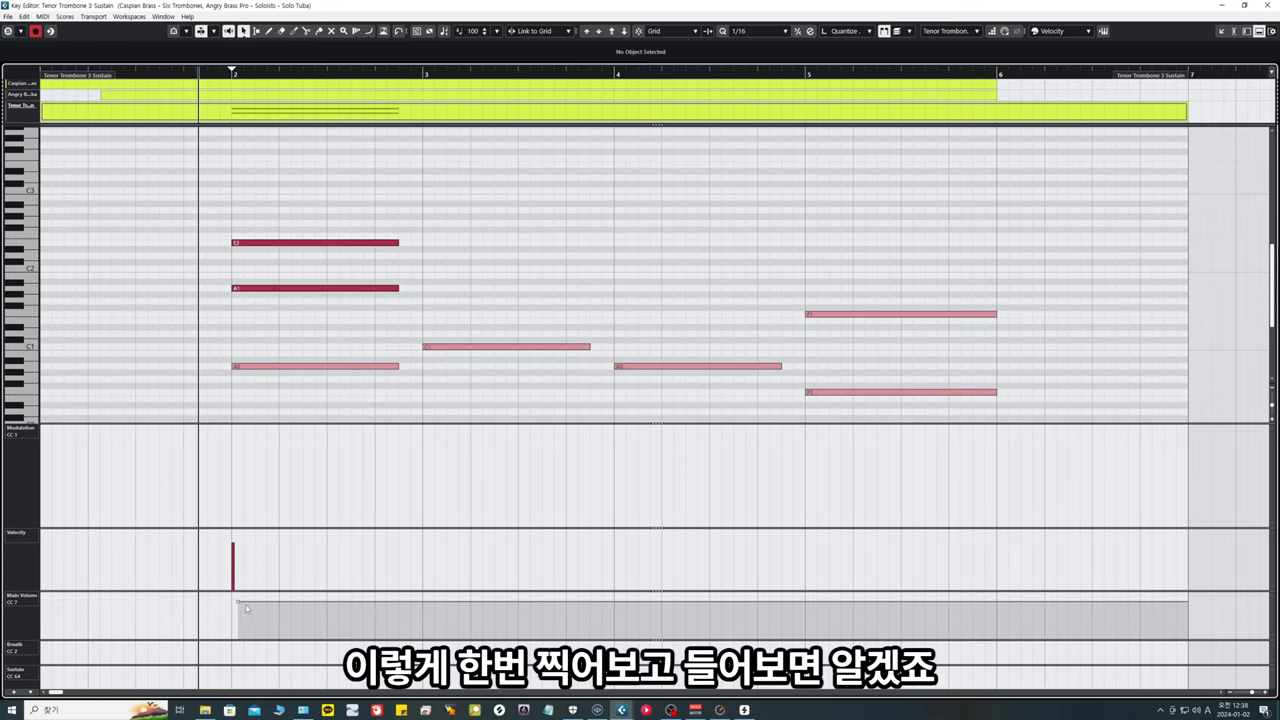
left_click(236, 603)
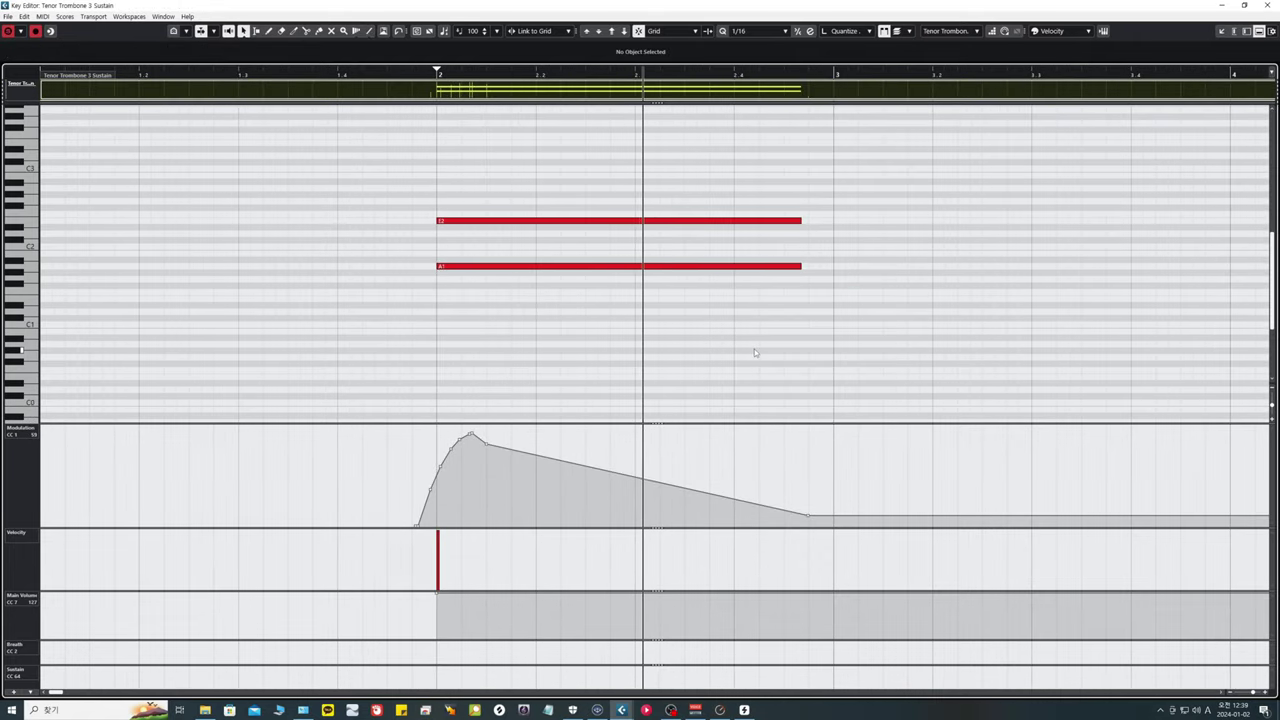
Step: Play back the tenor trombone chord in the editor, and again from the project window with the other brass
key("space")
key("g")
key("g")
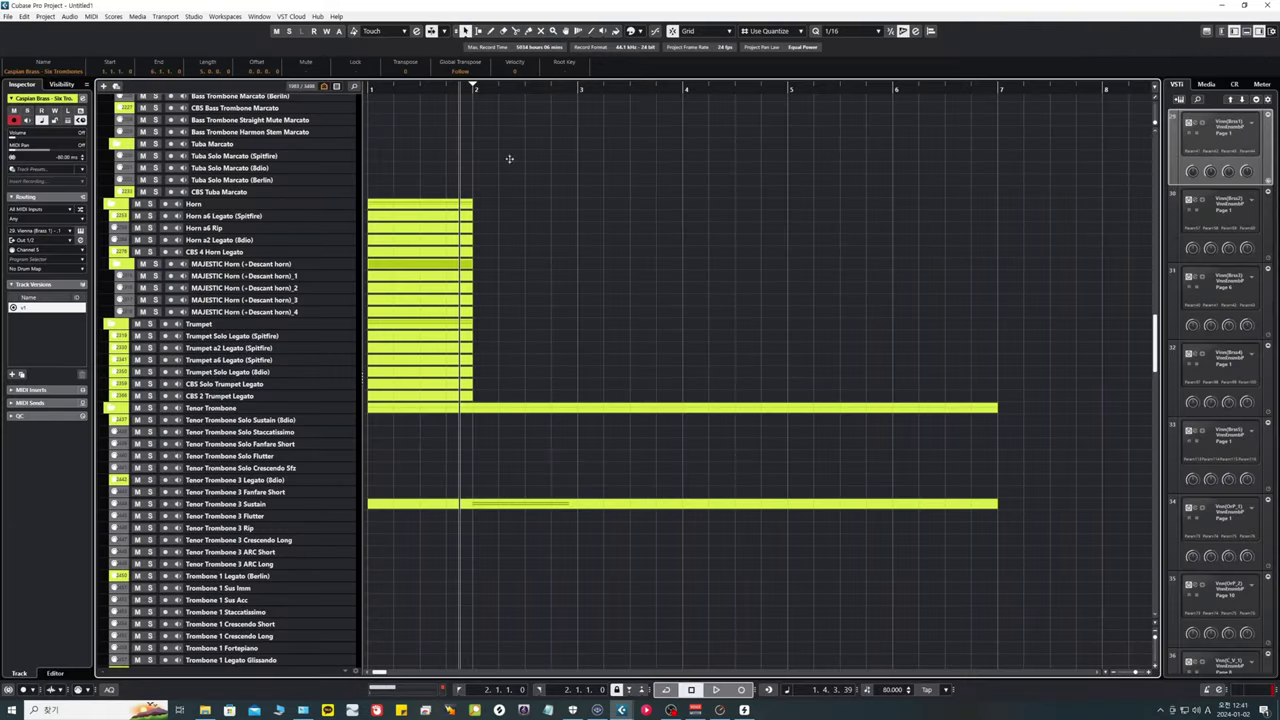
key("space")
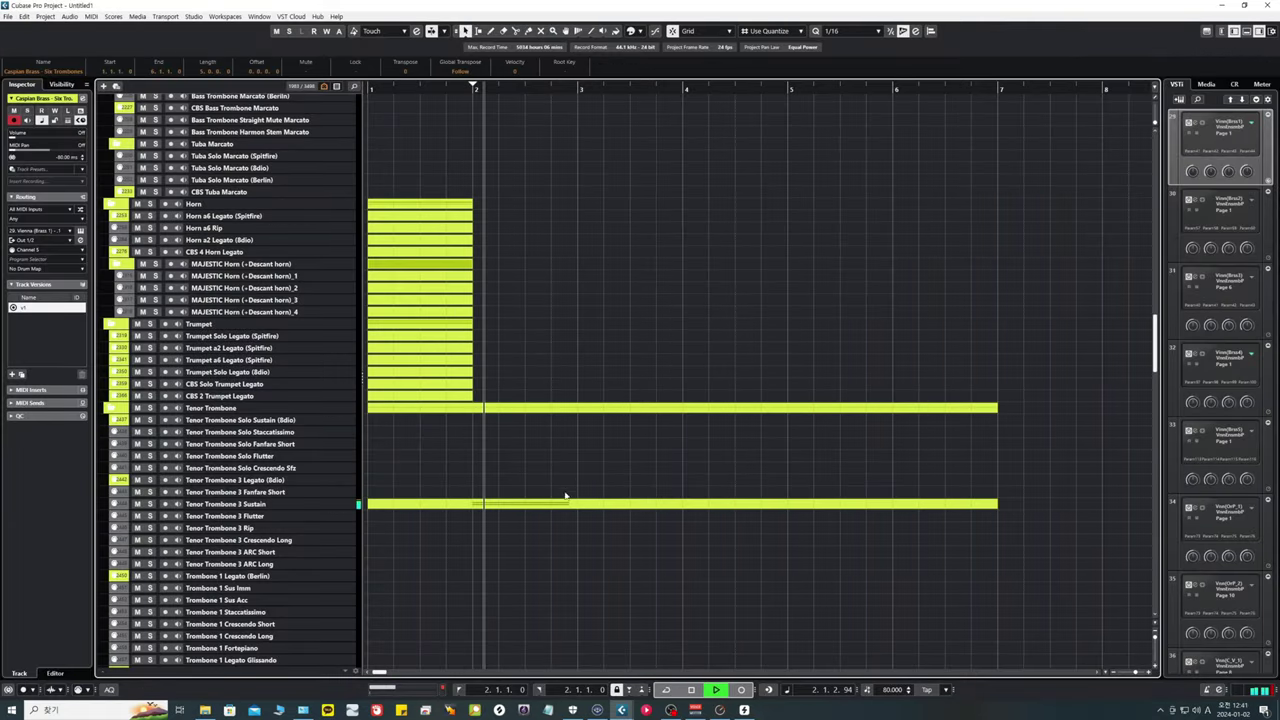
Step: Reopen the Tenor Trombone 3 Sustain part and duplicate its A1 and E2 notes to bar 3
double_click(694, 506)
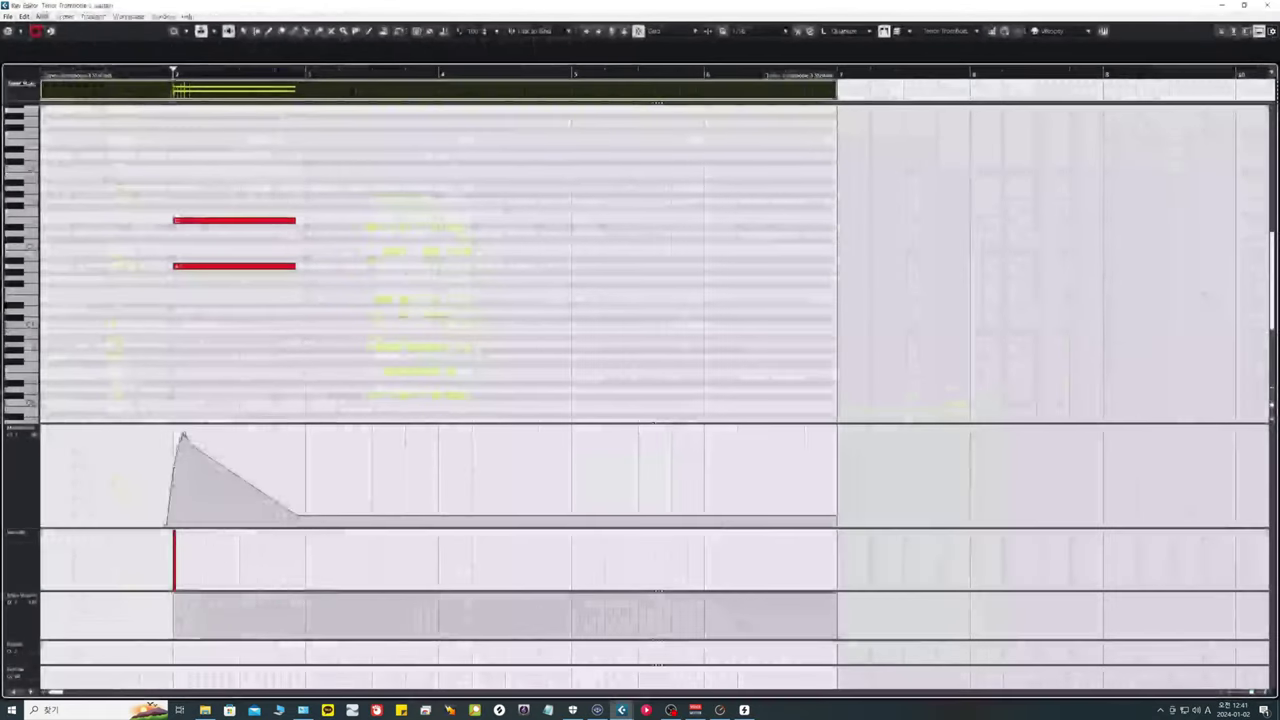
key("h")
key("ctrl+a")
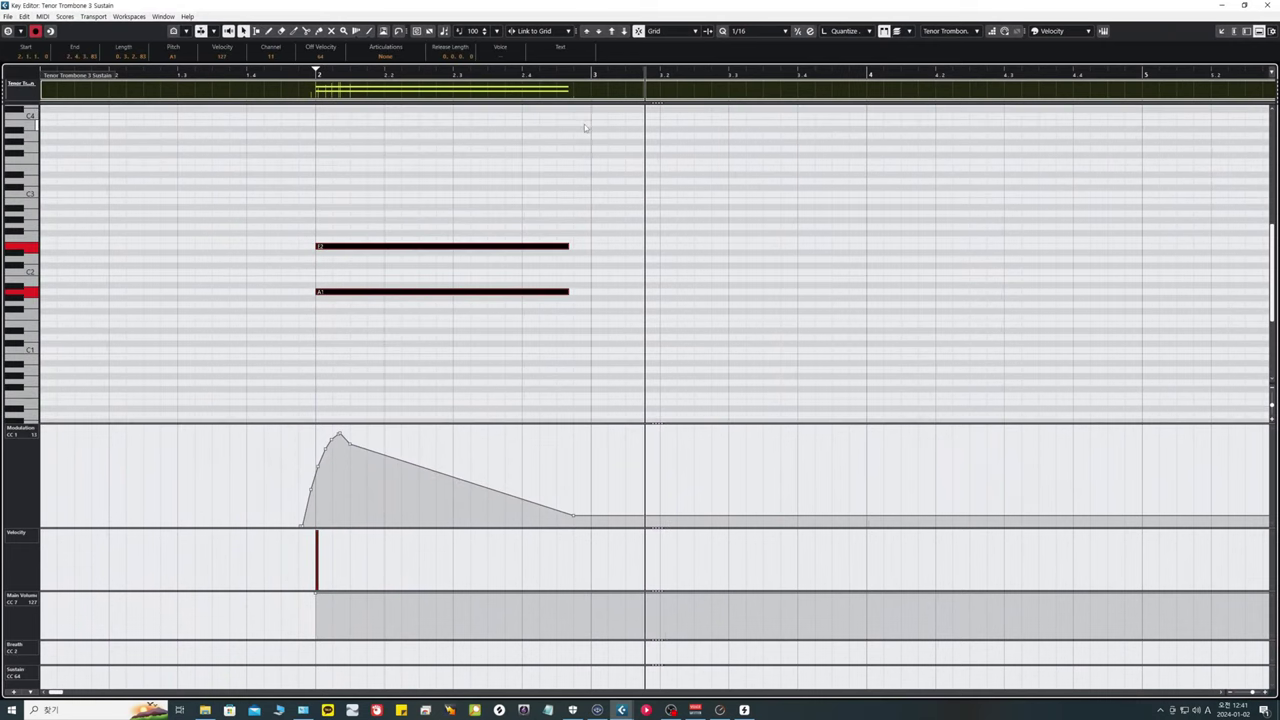
key("ctrl+d")
key("alt+1")
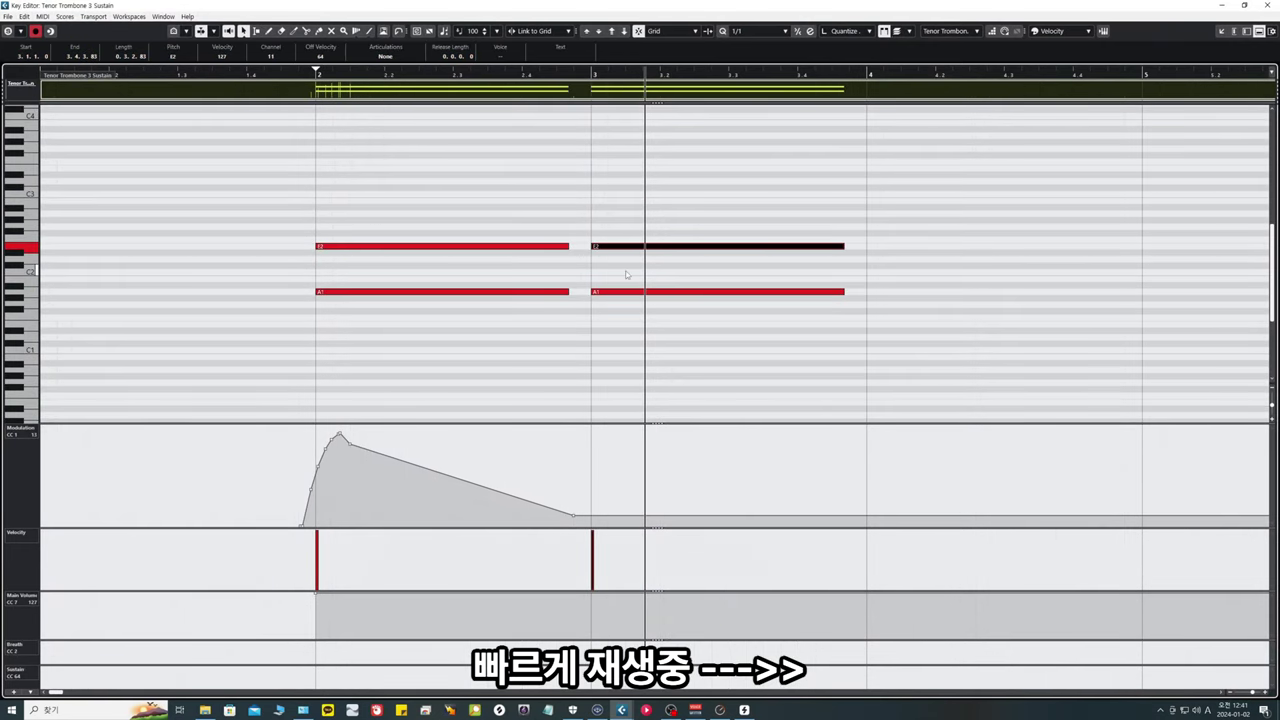
Step: Transpose the duplicated notes at bar 3 to G1 and D#2
key("Up")
key("Up")
key("Up")
key("Up")
key("Up")
key("Up")
left_click_drag(637, 351, 678, 194)
key("Down")
key("Down")
key("Down")
key("Down")
key("Down")
key("Down")
key("Down")
key("Down")
key("Down")
Step: Redraw the first chord's modulation decay down to zero just before bar 3, play both chords and close the editor
left_click_drag(341, 433, 578, 526)
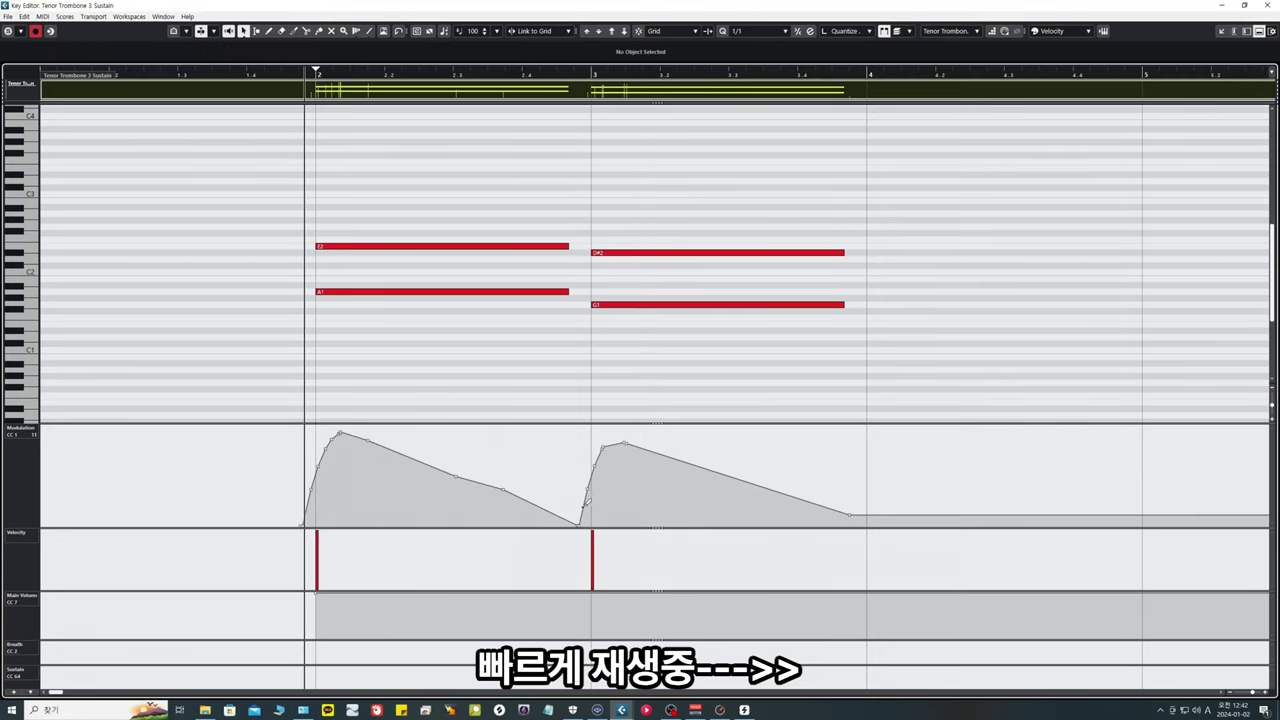
key("space")
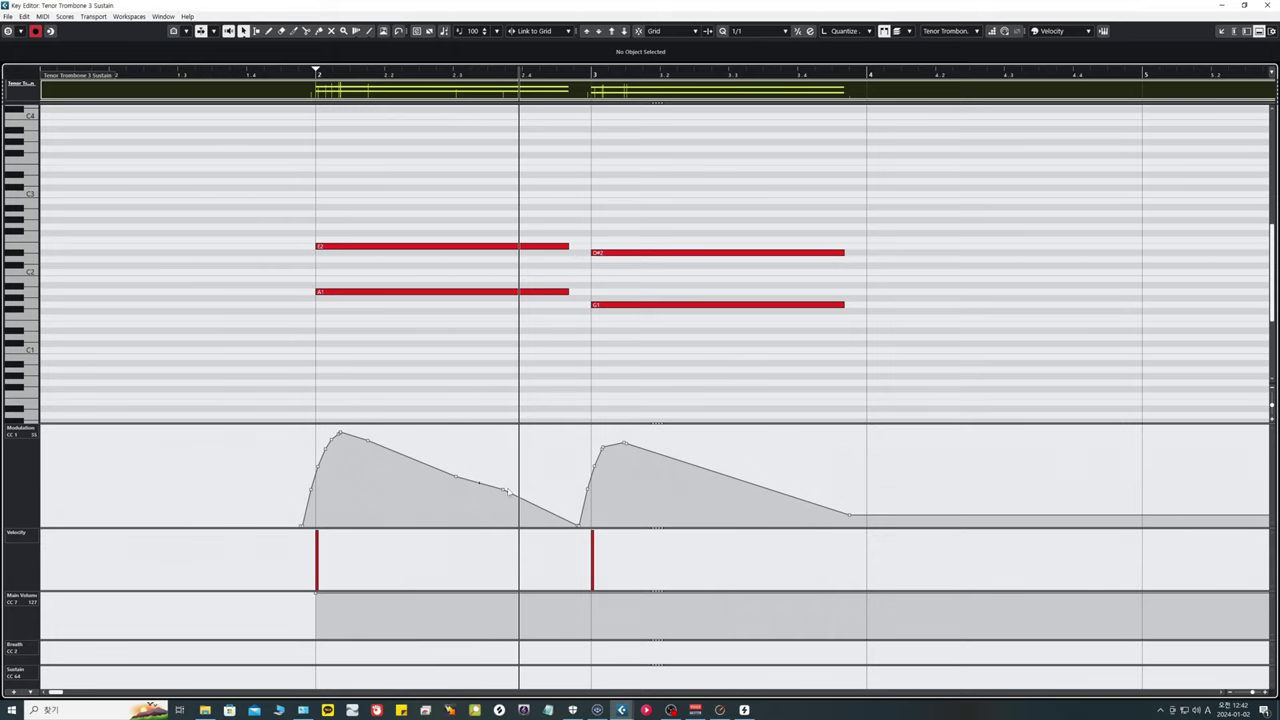
key("g")
key("g")
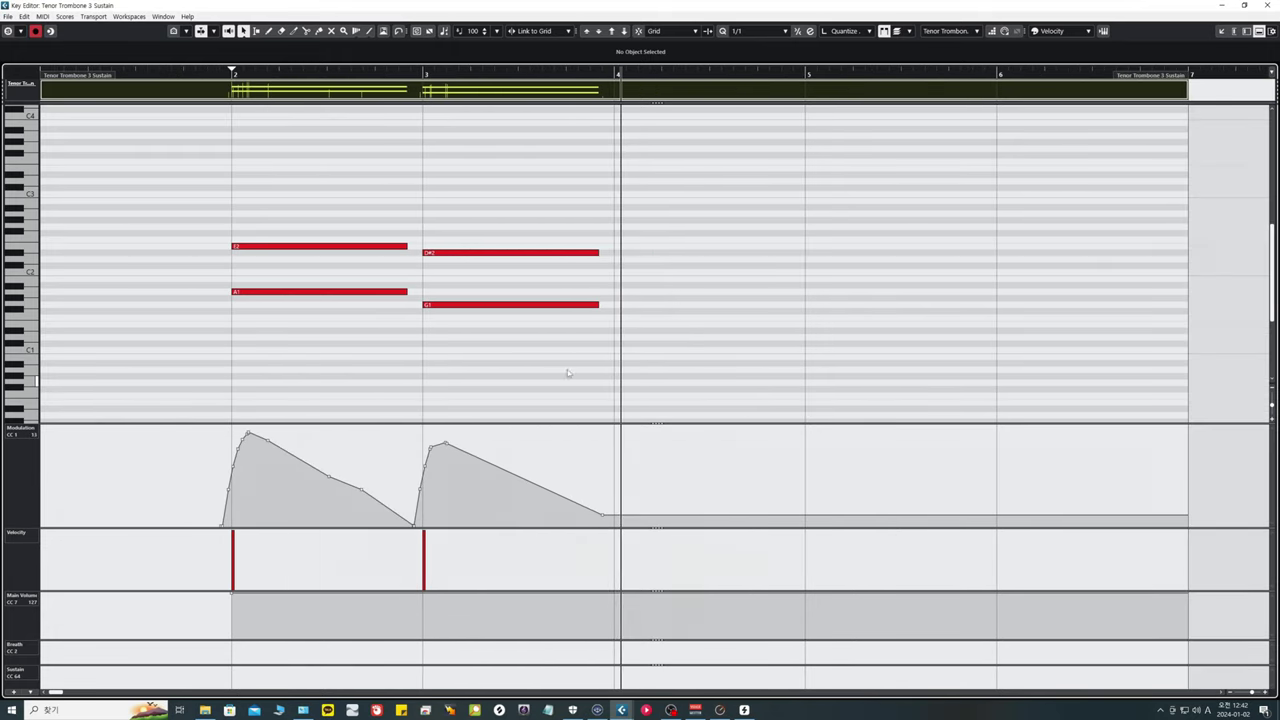
key("space")
key("Return")
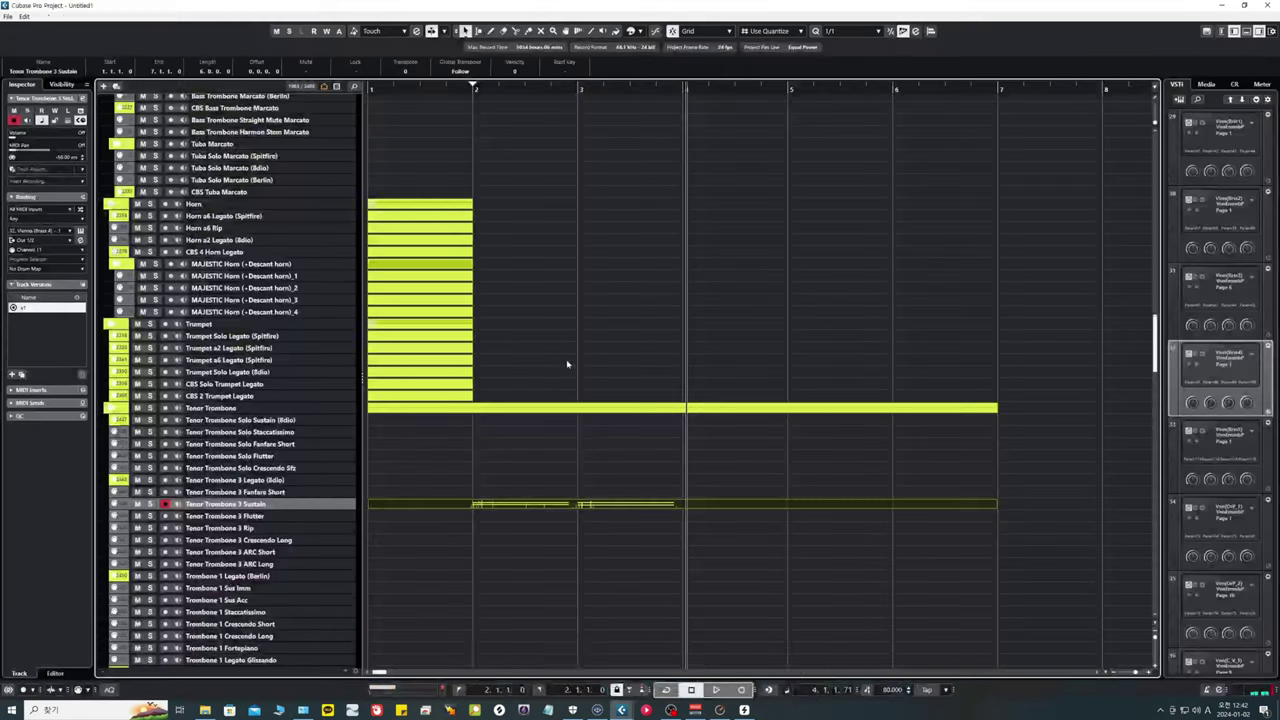
Step: Split the Tenor Trombone 3 Sustain part at bar 4 and delete the section after it
left_click(597, 531)
key("3")
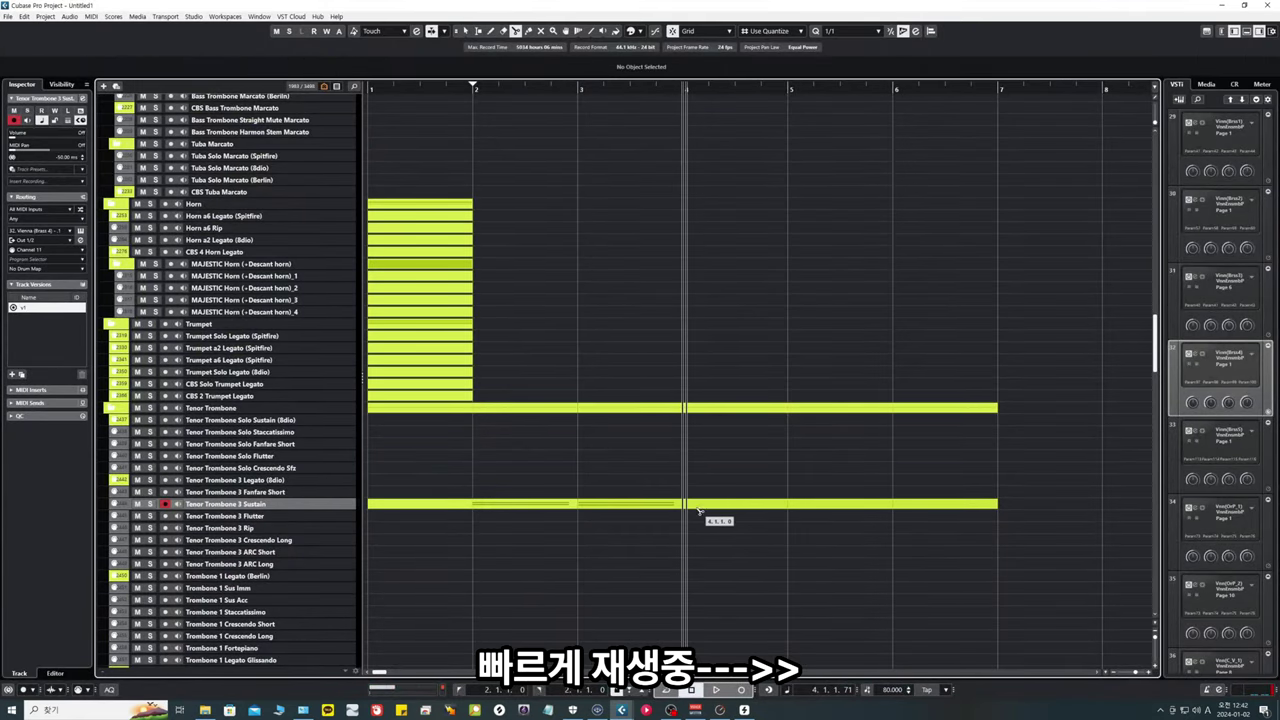
left_click(699, 509)
key("1")
left_click(699, 508)
key("Delete")
Step: Duplicate the two-bar trombone chord section so it repeats in bars 4 and 5
left_click(643, 508)
key("ctrl+d")
key("ctrl+d")
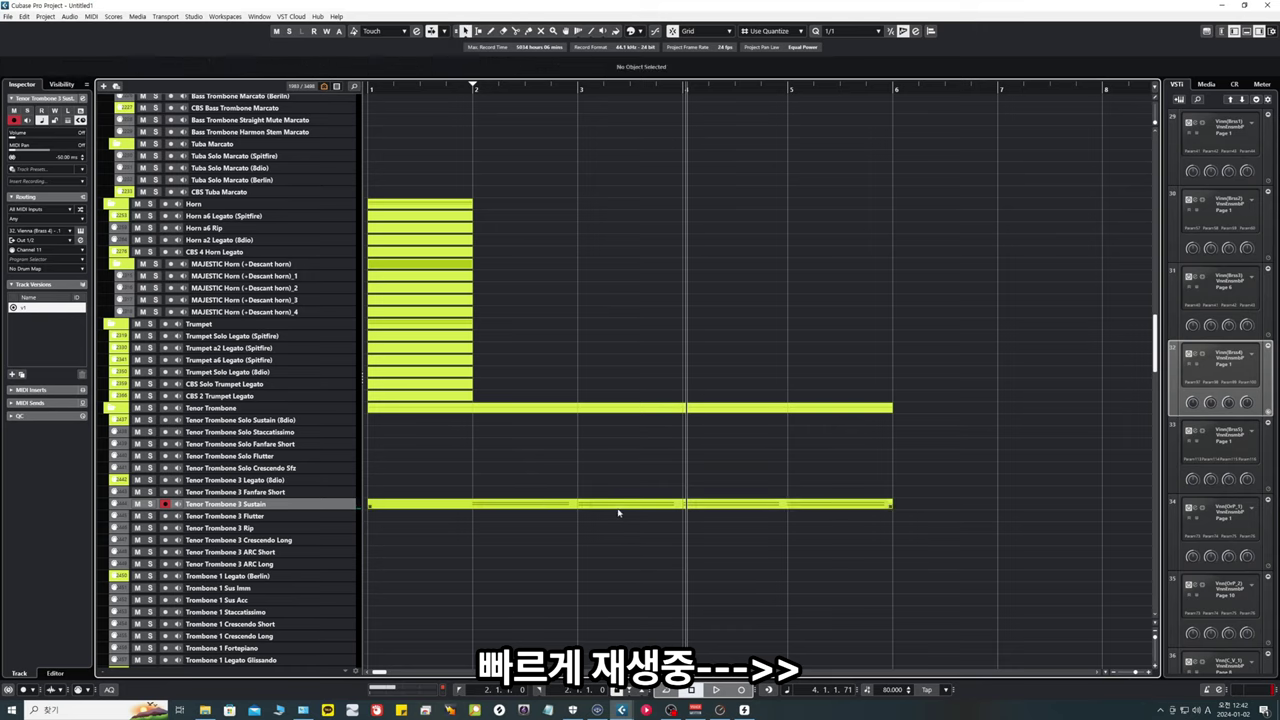
Step: Open the Tenor Trombone 3 Sustain part and transpose its two bar 5 notes up to C2 and G#2
double_click(618, 505)
key("Up")
key("Up")
left_click(562, 232)
key("Down")
left_click_drag(728, 312, 788, 225)
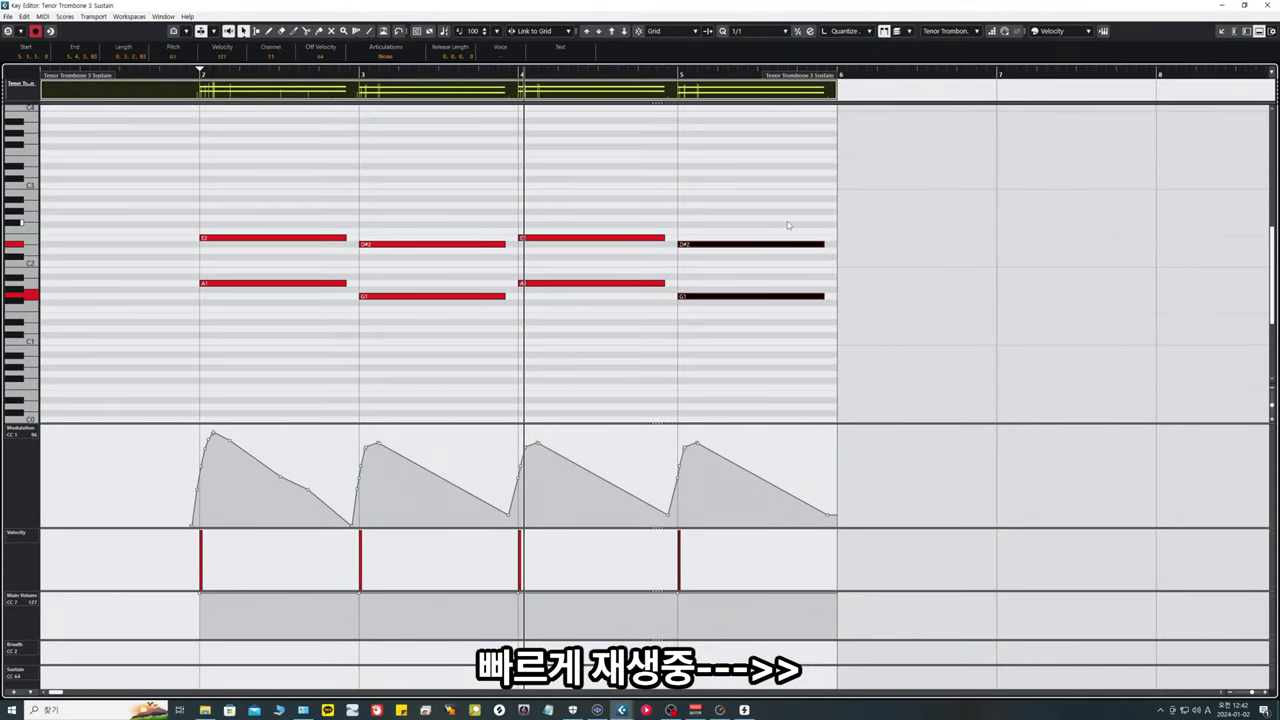
left_click(764, 268)
left_click_drag(735, 296, 738, 238)
key("Up")
key("Up")
key("Up")
key("Up")
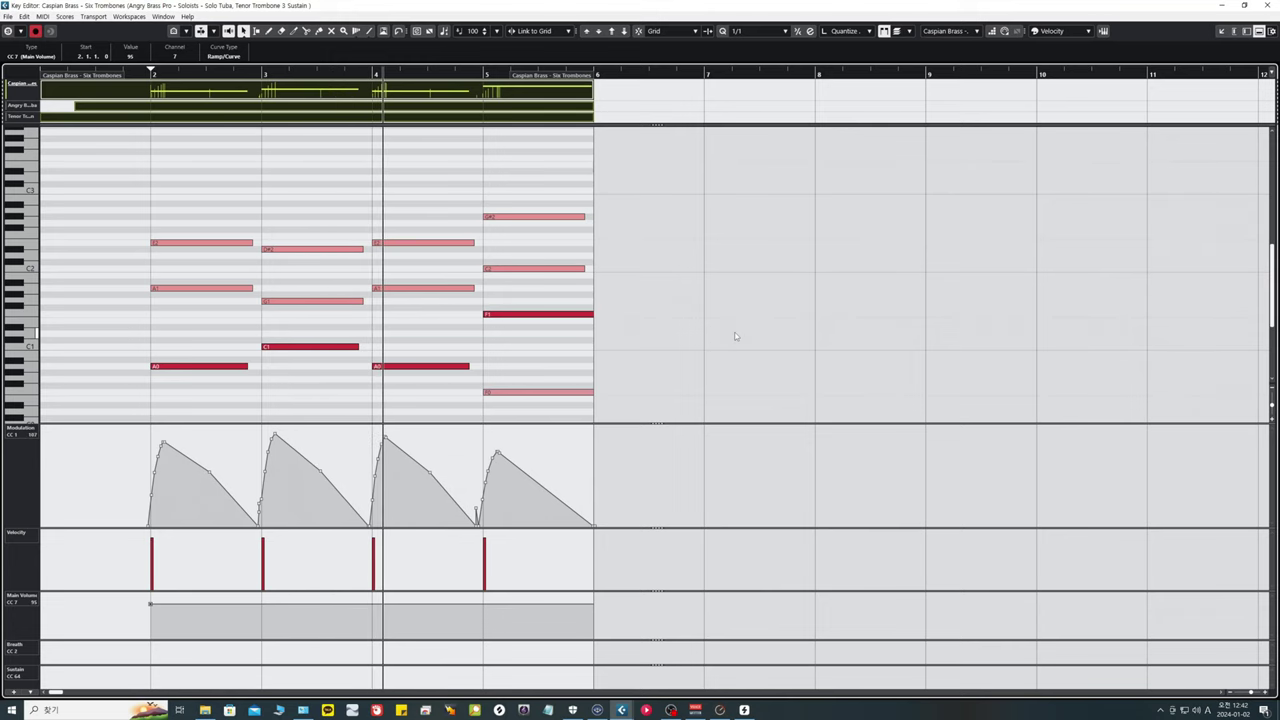
Step: Reshape the bar 5 modulation of the Six Trombones and Tenor Trombone 3 Sustain parts to dip mid-bar and swell towards bar 6
scroll(736, 336, "down", 3)
key("h")
key("h")
key("h")
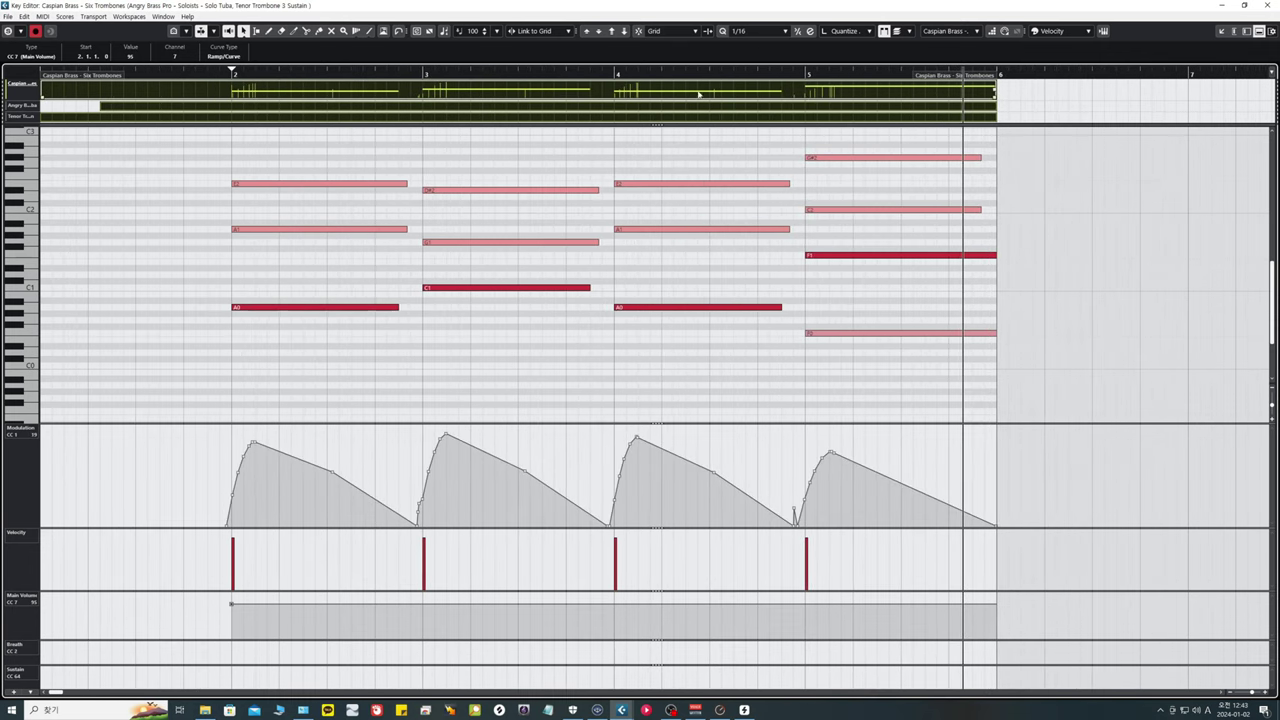
left_click(804, 75)
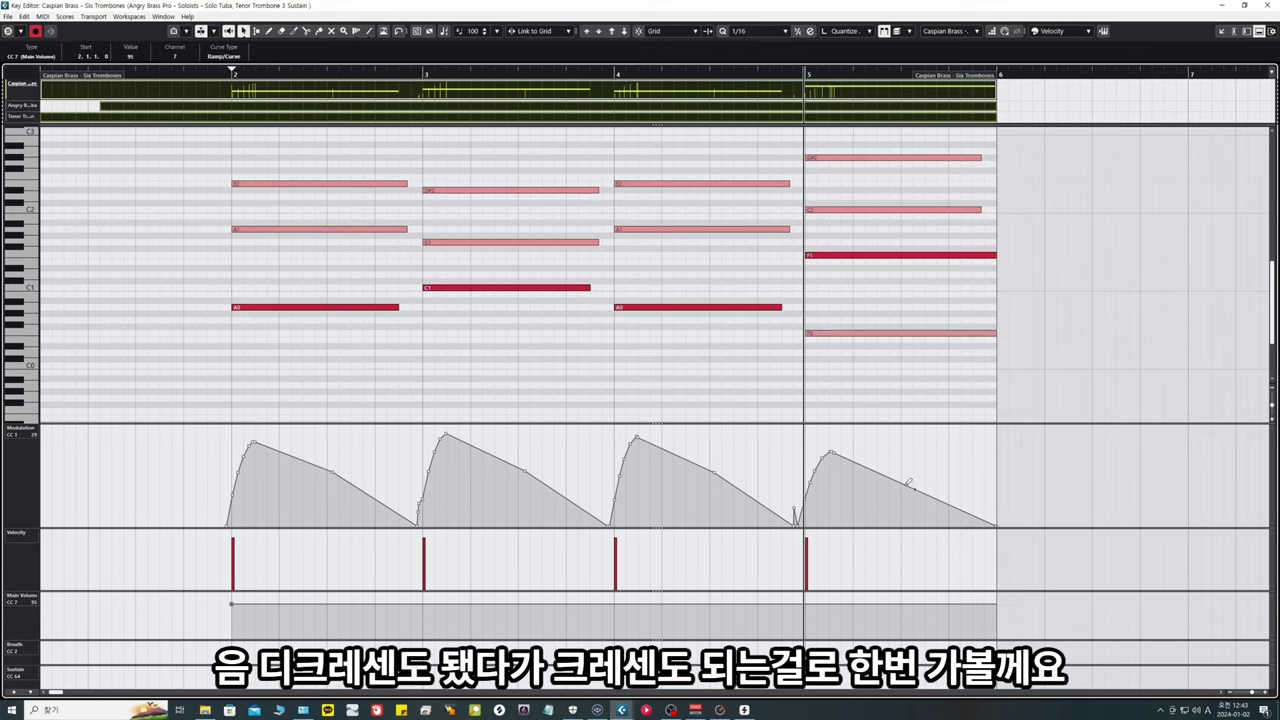
key("9")
mouse_move(904, 487)
left_mouse_down()
mouse_move(989, 443)
mouse_move(1044, 444)
mouse_move(903, 487)
left_mouse_up()
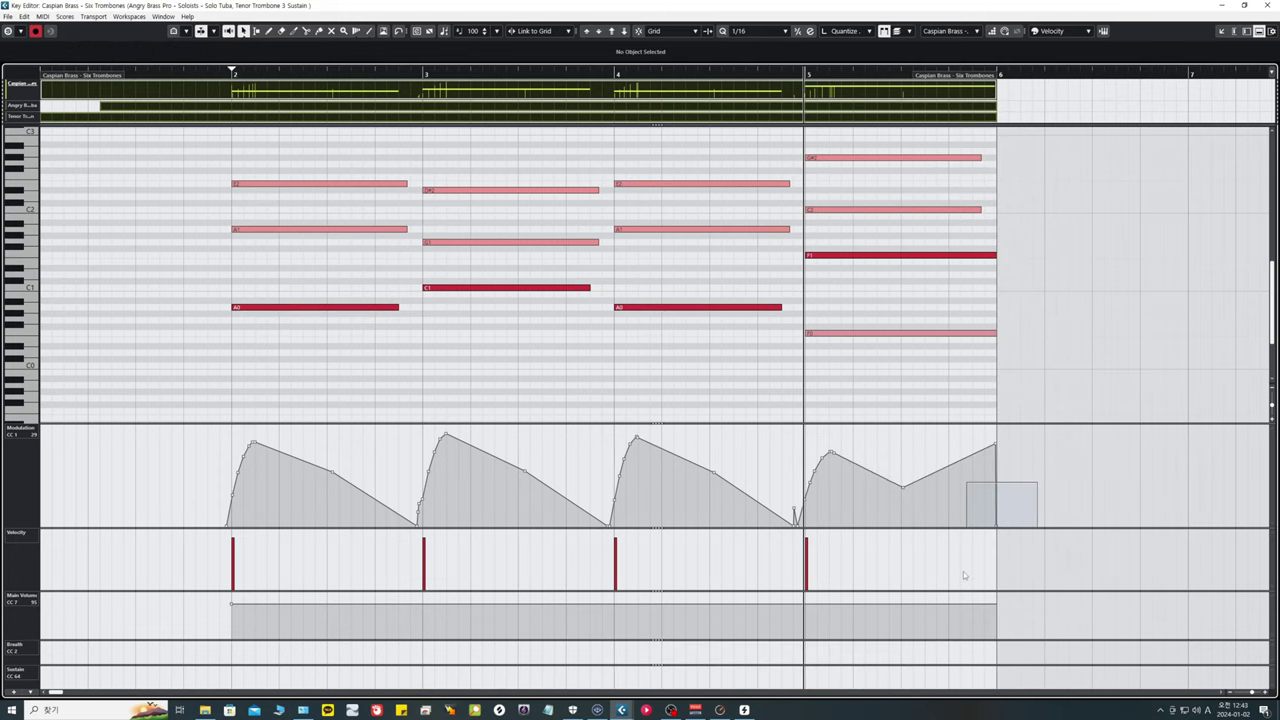
left_click(895, 334)
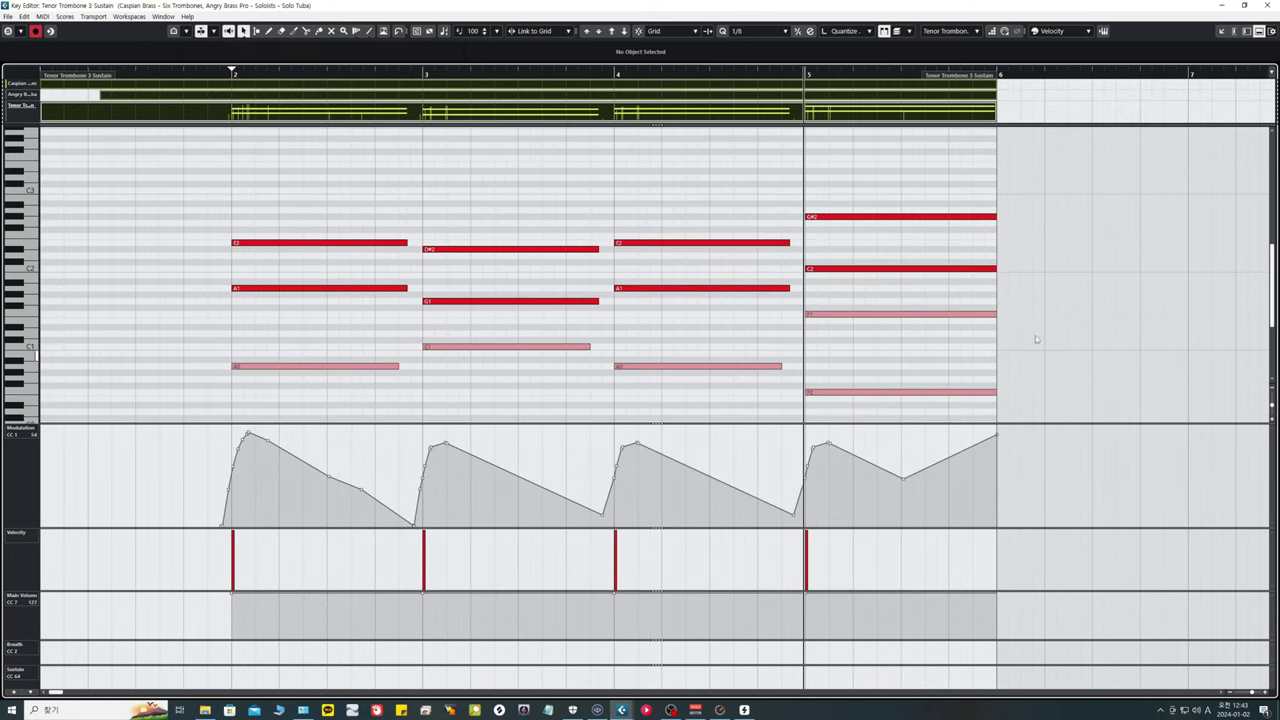
Step: Play the reshaped bar 5 chord, and replay the combined brass chords from bar 2
key("space")
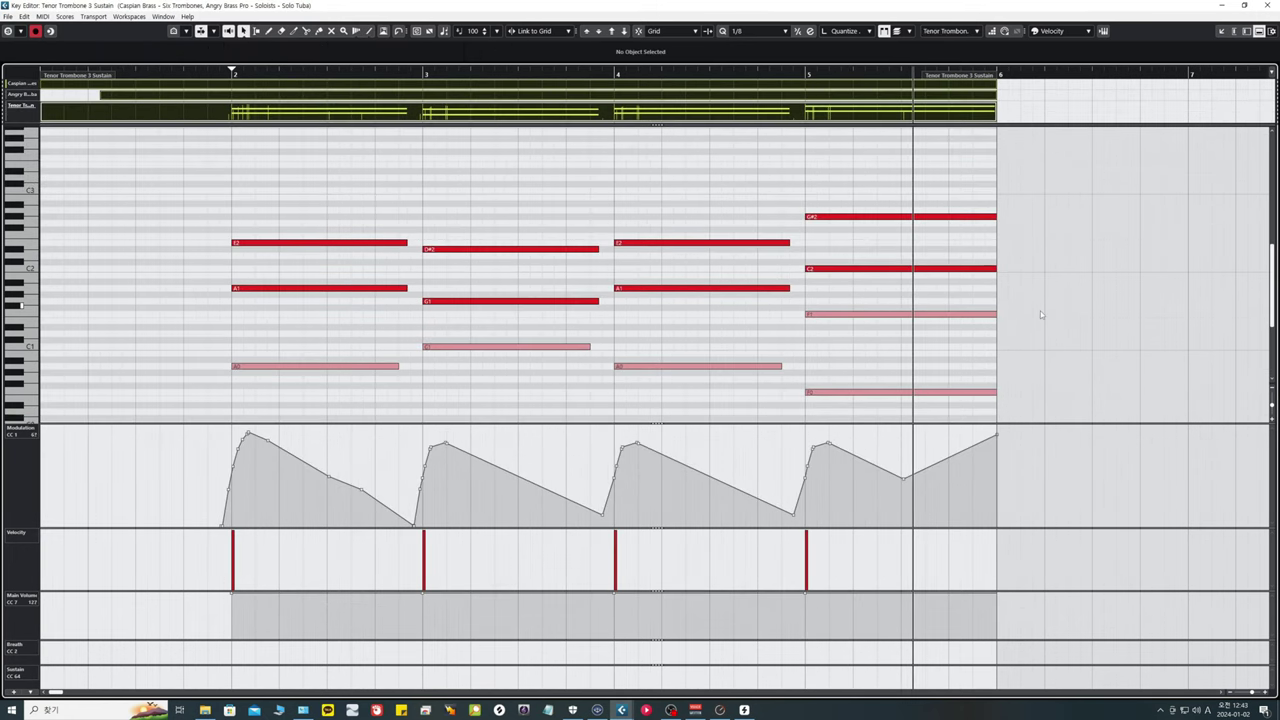
key("space")
scroll(799, 165, "down", 4)
left_click(408, 74)
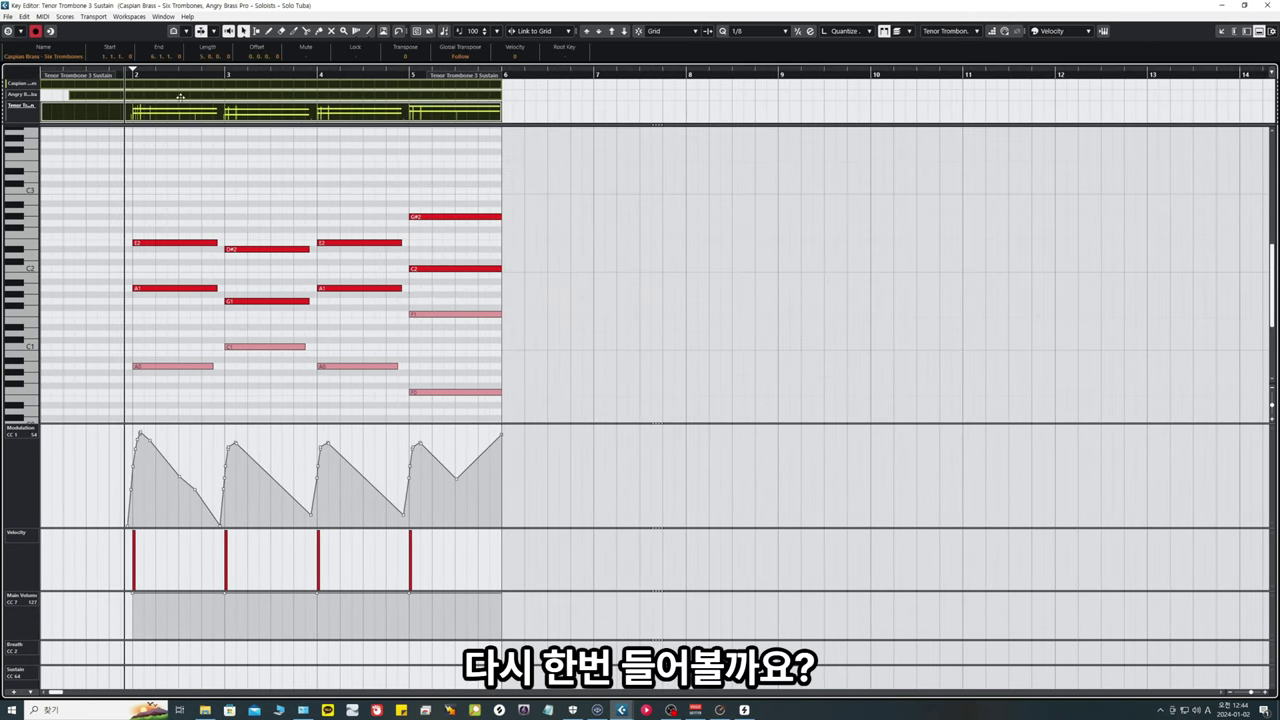
key("h")
key("space")
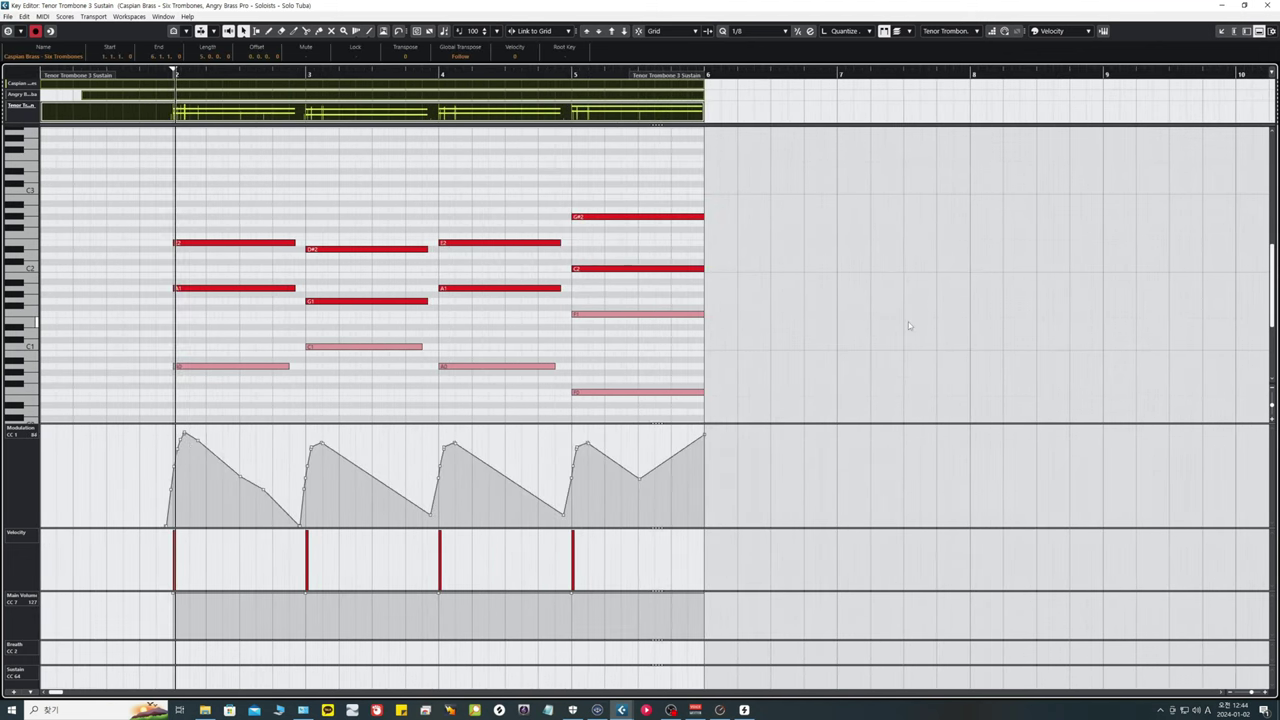
Step: Redraw the modulation decay of the first Tenor Trombone 3 Sustain chord as a rounder curve and play the progression to its end
key("h")
key("h")
key("h")
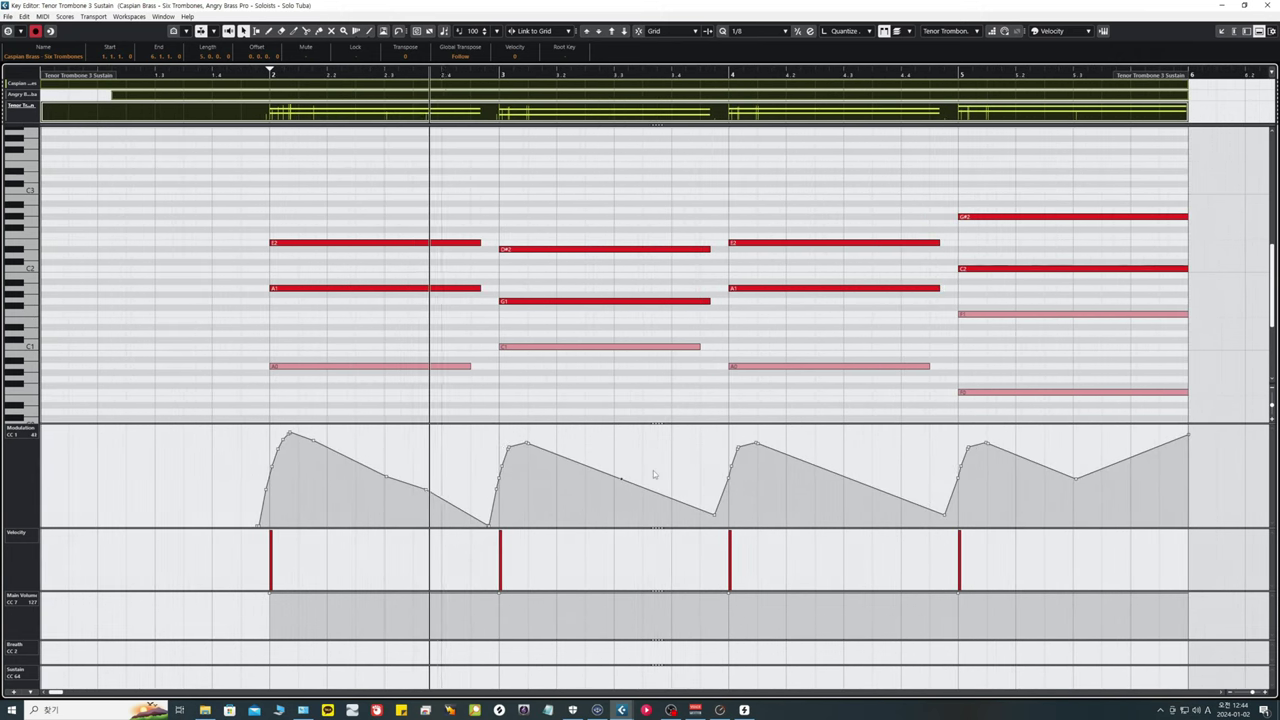
key("9")
key("9")
left_click_drag(317, 443, 427, 488)
key("1")
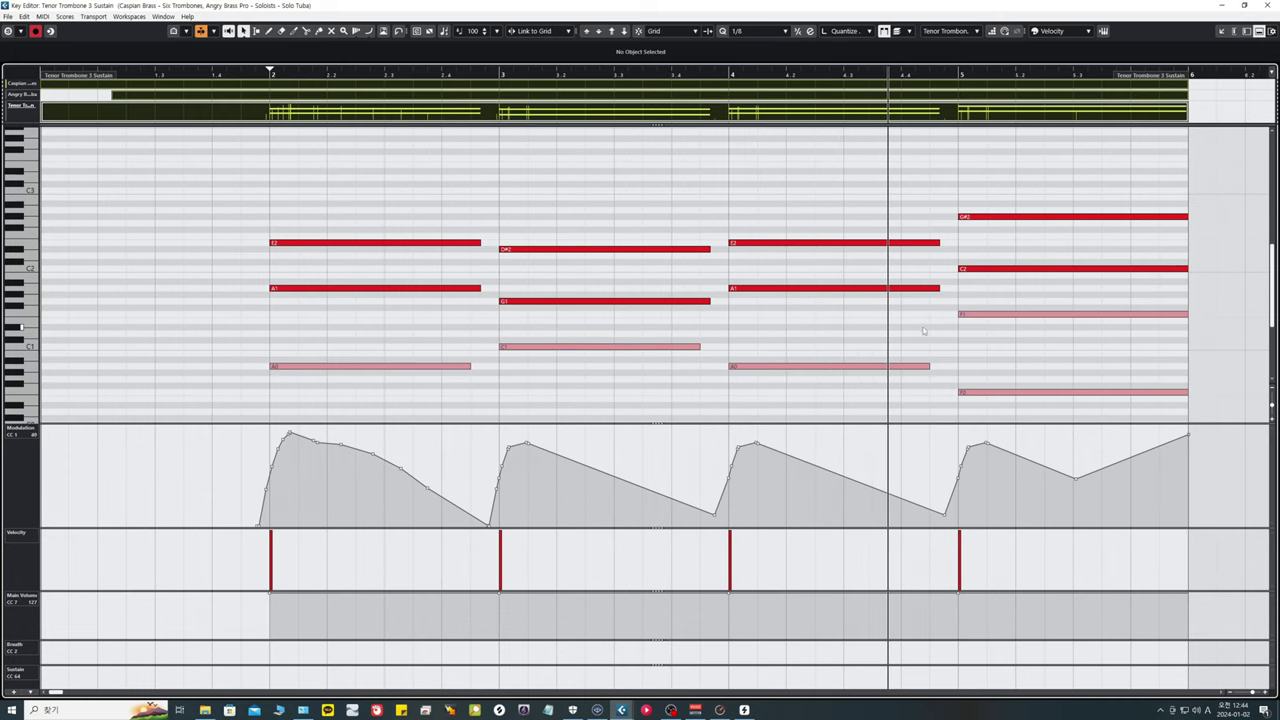
key("g")
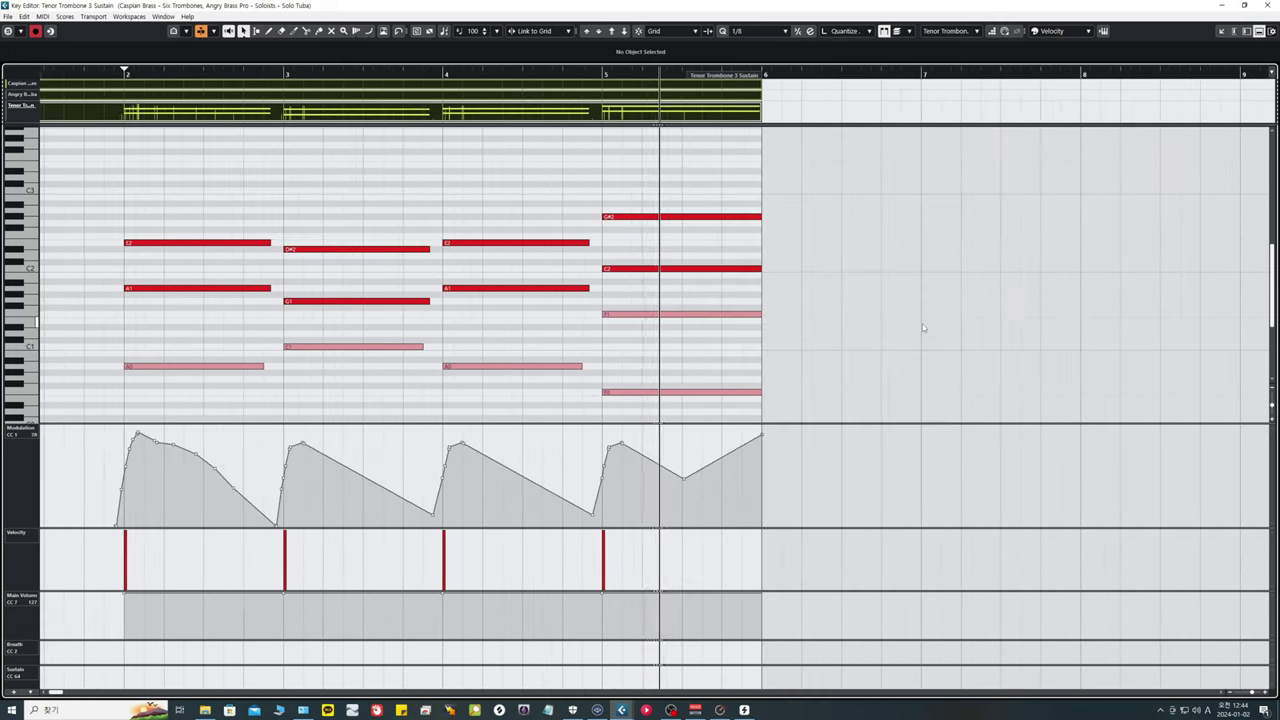
scroll(890, 325, "down", 2)
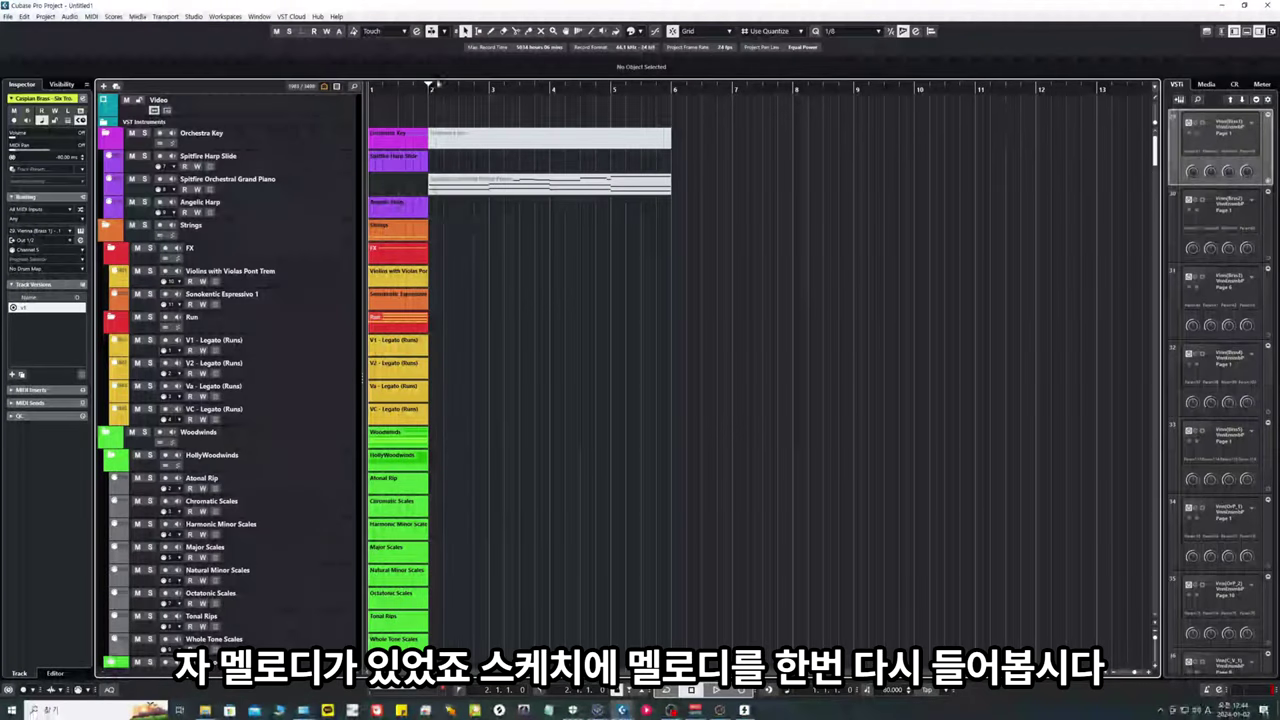
Step: Open the Spitfire Orchestral Grand Piano sketch and play its melody from just before bar 2
left_click(421, 89)
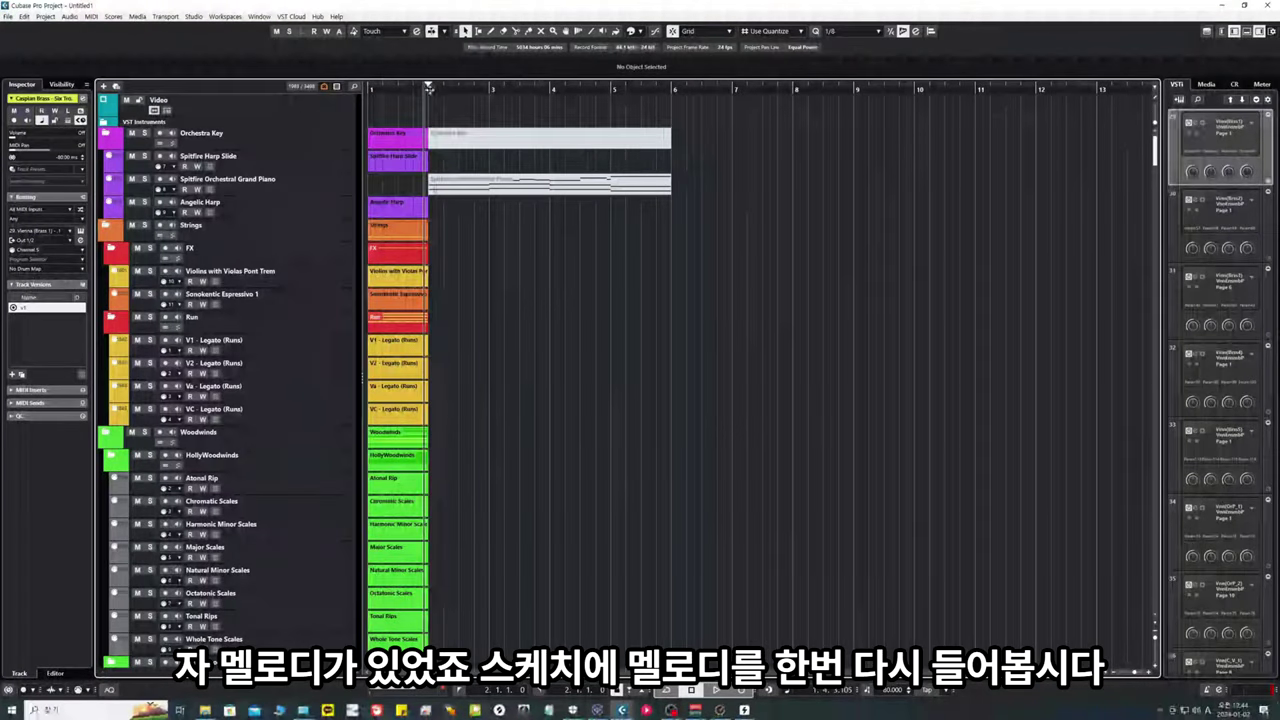
double_click(516, 185)
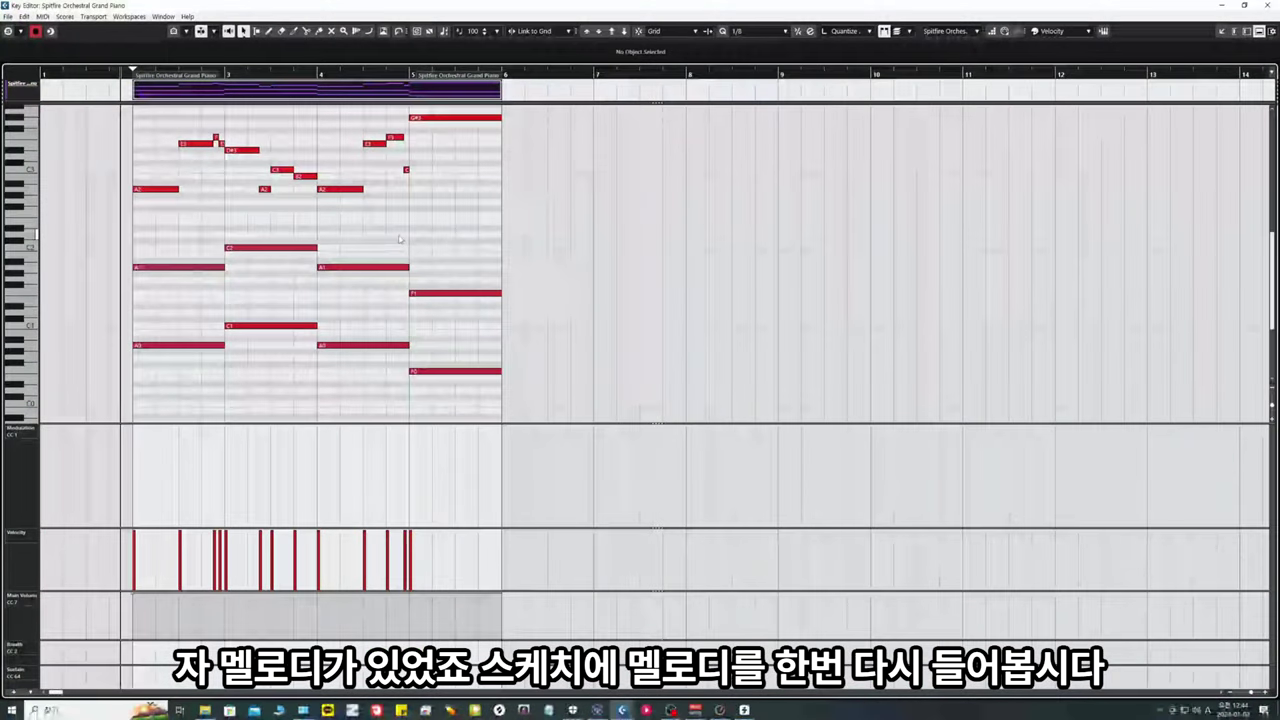
key("space")
key("h")
key("h")
key("h")
key("h")
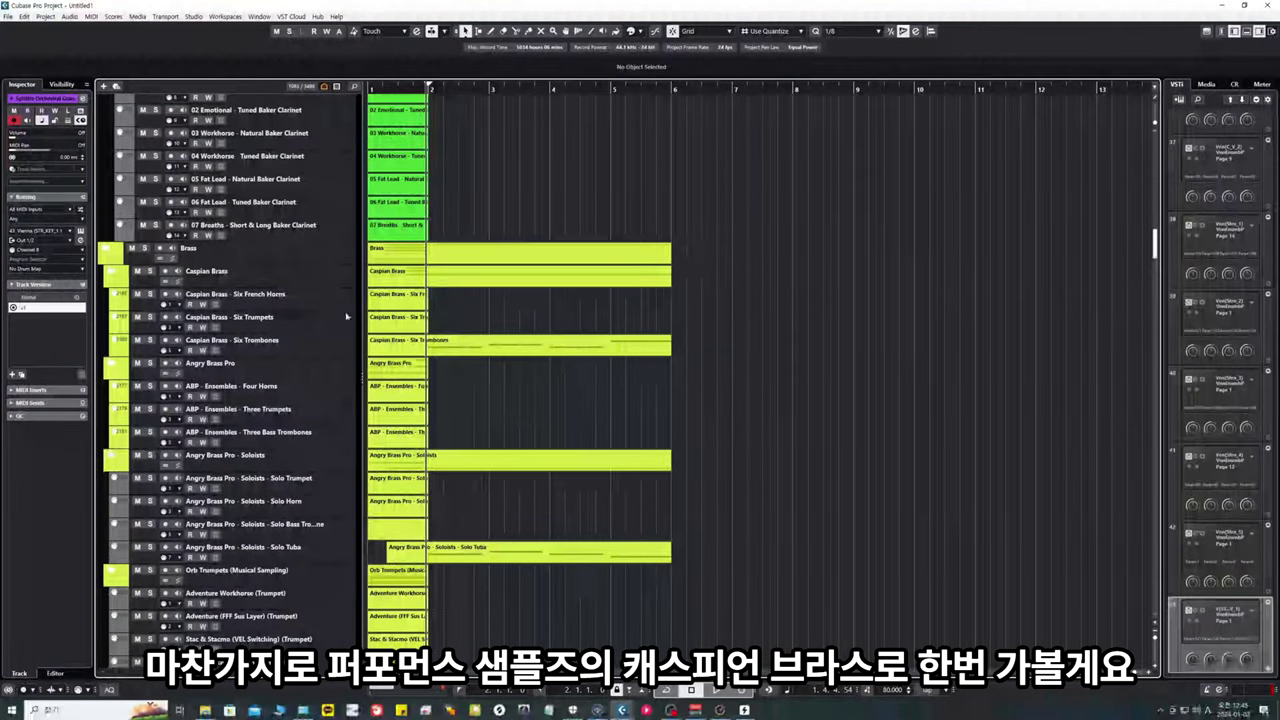
Step: Place the sketch melody in the Caspian Brass - Six French Horns part from bar 2 and open it for editing
key("h")
key("h")
key("h")
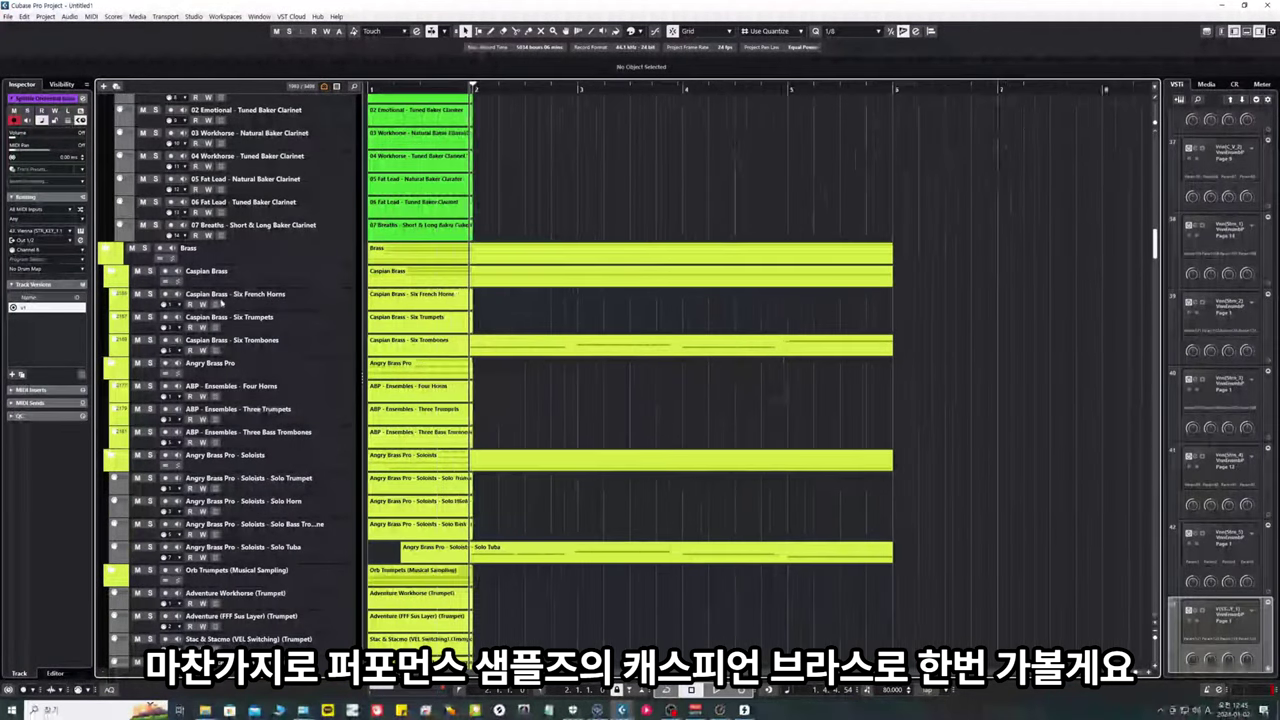
double_click(472, 304)
key("h")
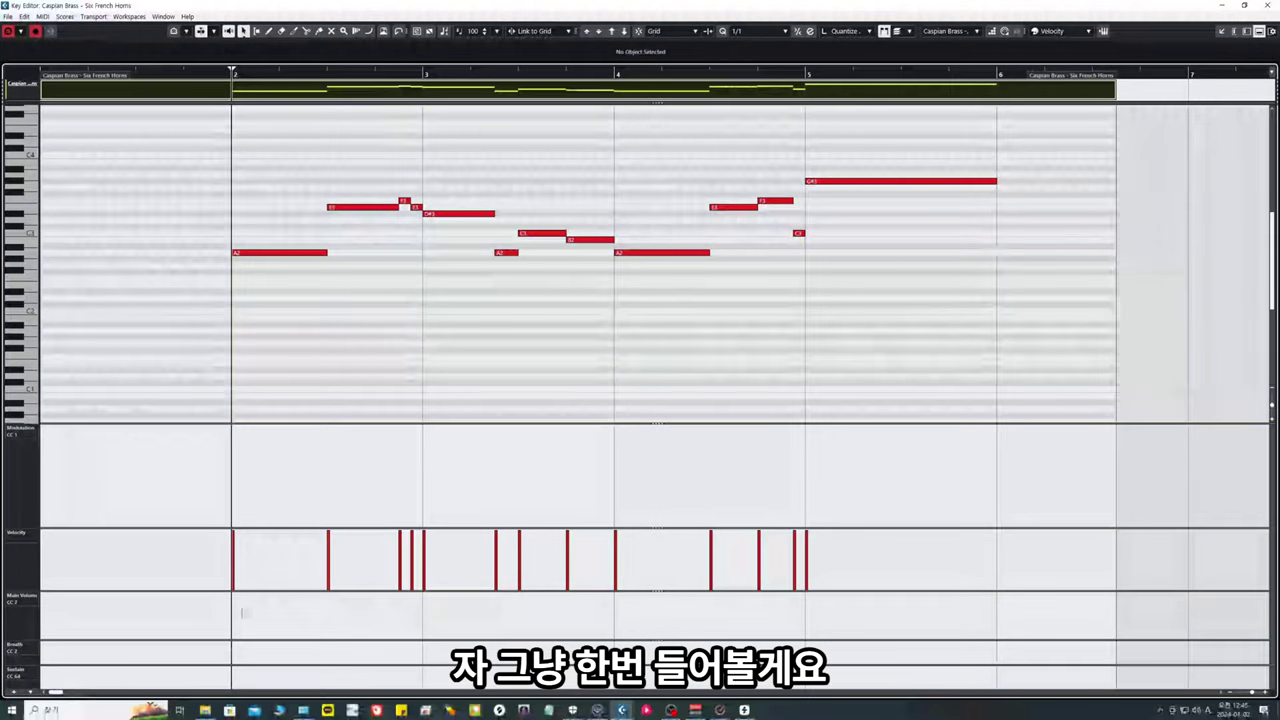
Step: Set the French horns' modulation to 127 and main volume to 105 from bar 2 onward
left_click_drag(237, 601, 237, 583)
key("ctrl+z")
left_click_drag(240, 441, 240, 420)
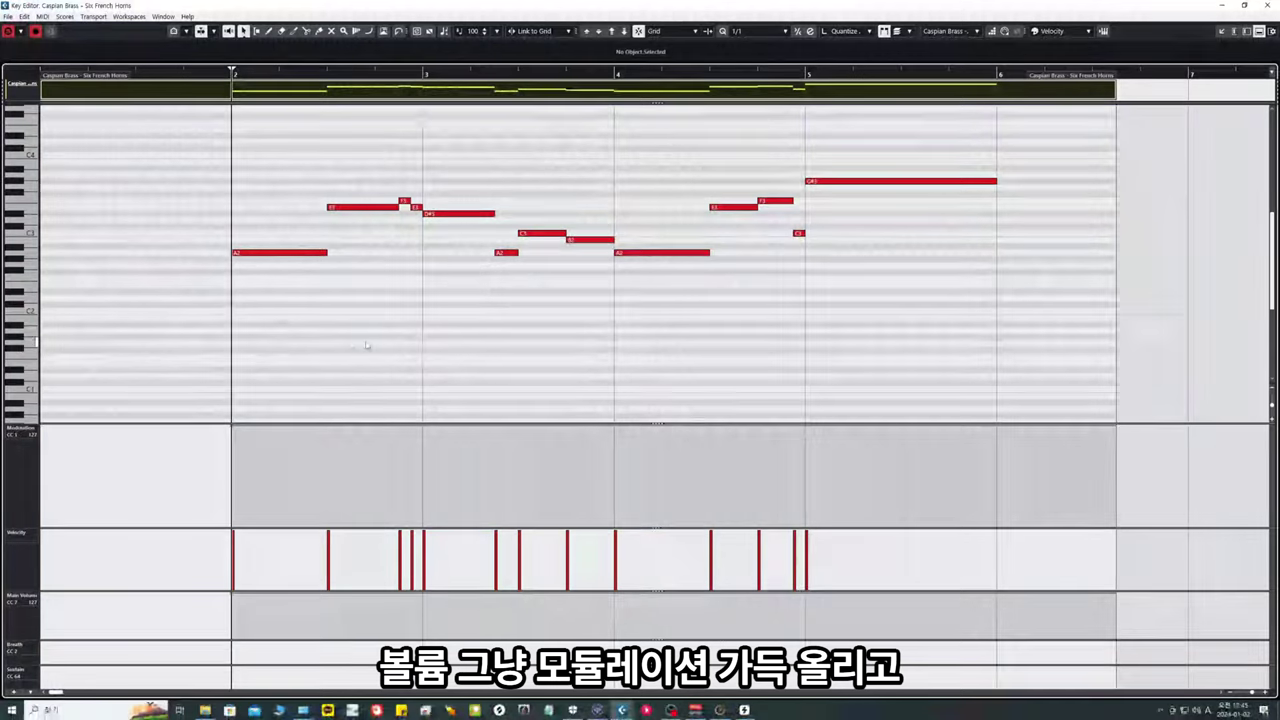
key("g")
key("g")
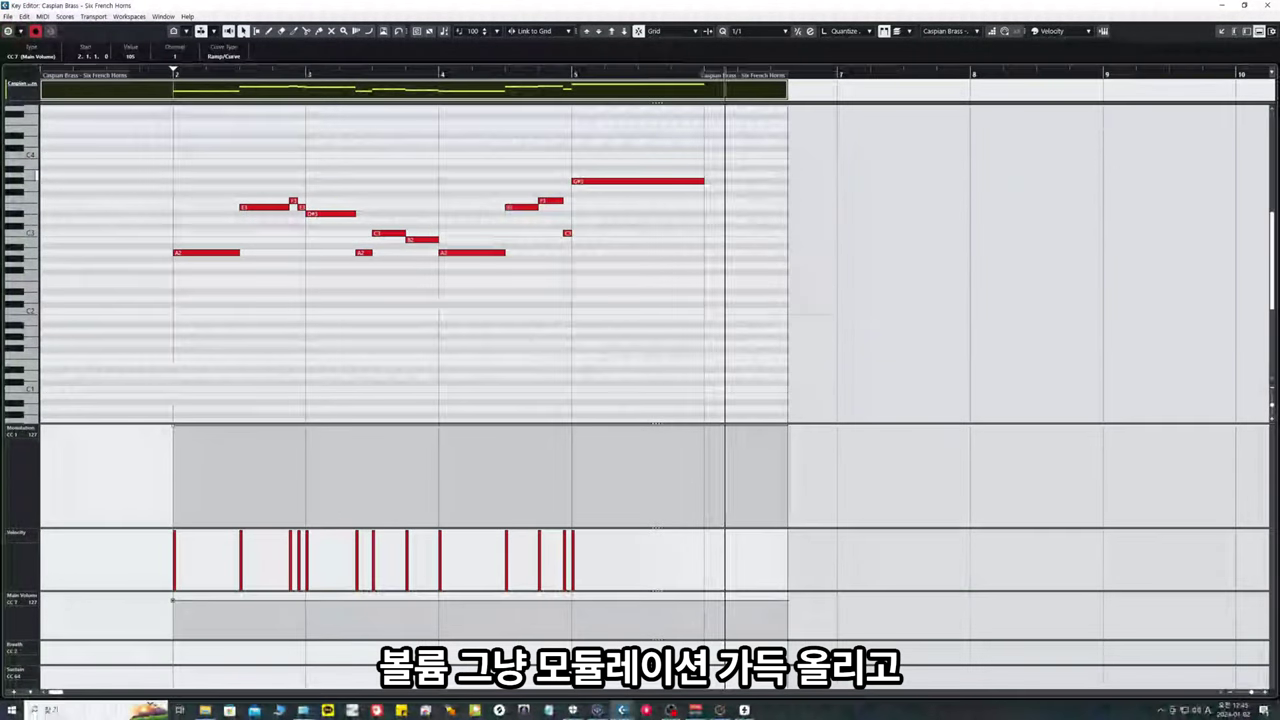
Step: Play the French horn melody through and return to bar 2
key("space")
key("space")
key("h")
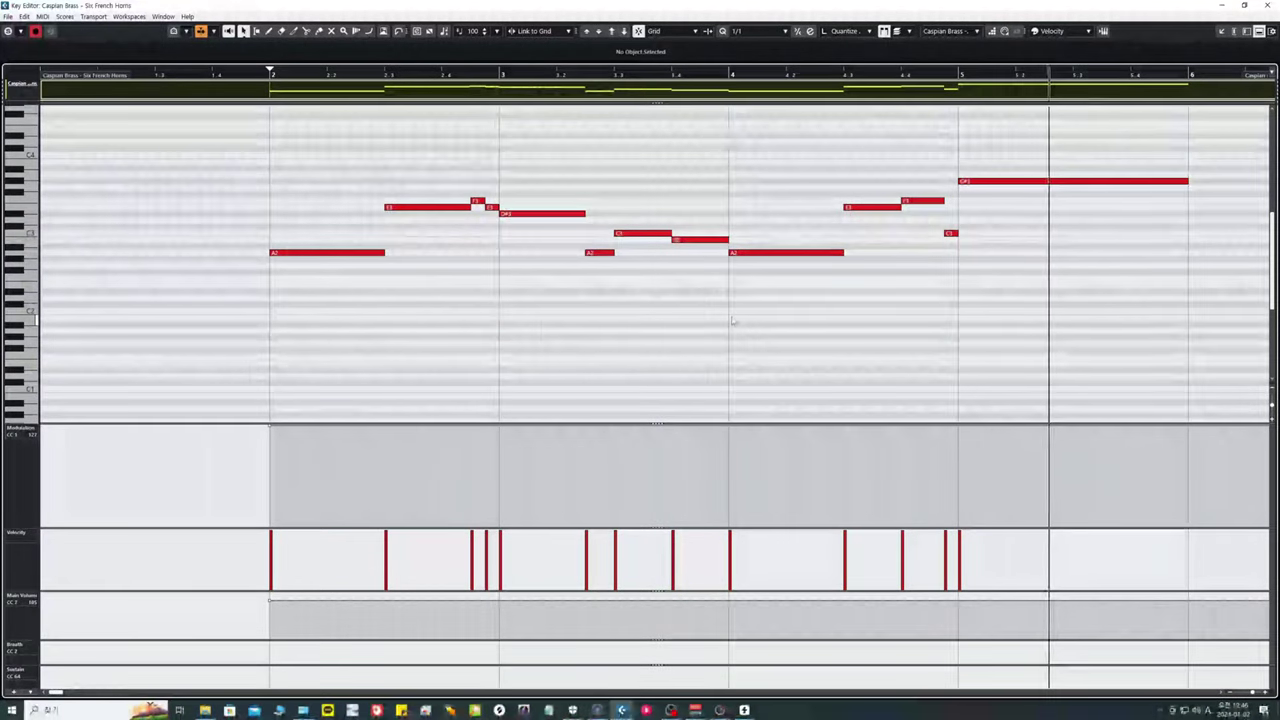
key("space")
key("KP_1")
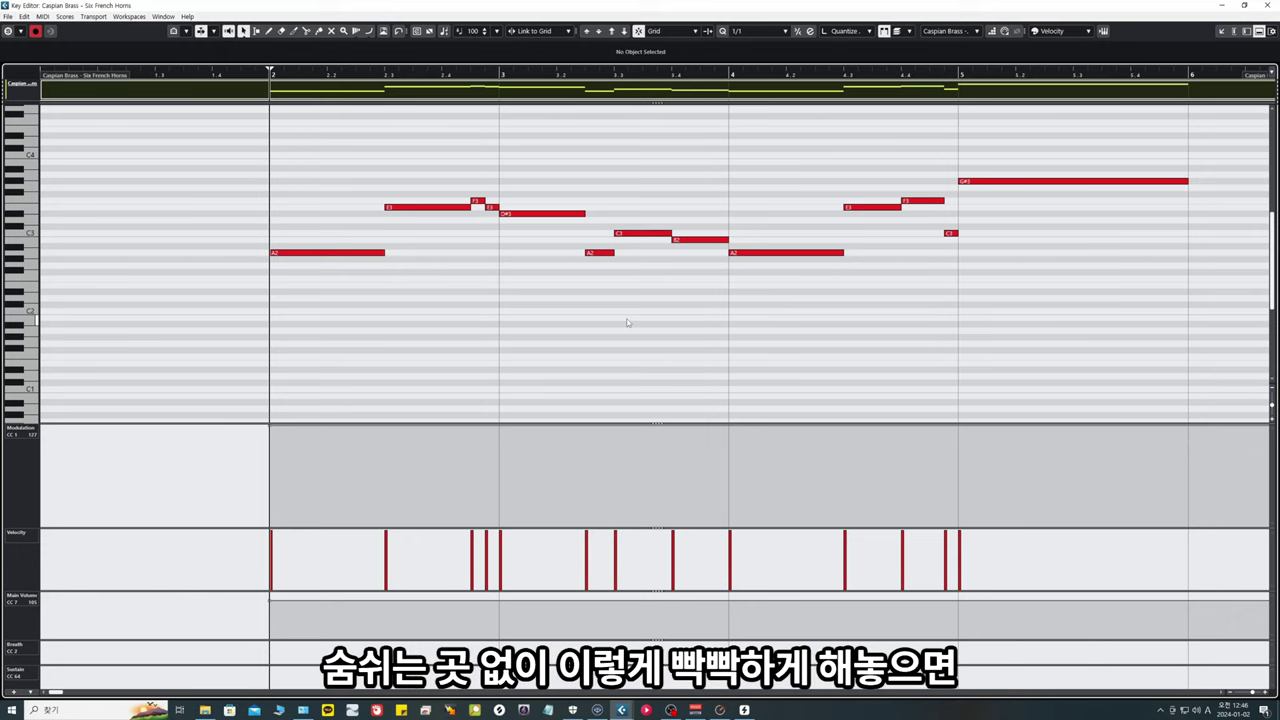
Step: Set the quantize value to 1/16 and shorten every horn melody note except the final G#3 to leave breathing gaps
key("alt+5")
left_click_drag(329, 276, 430, 185)
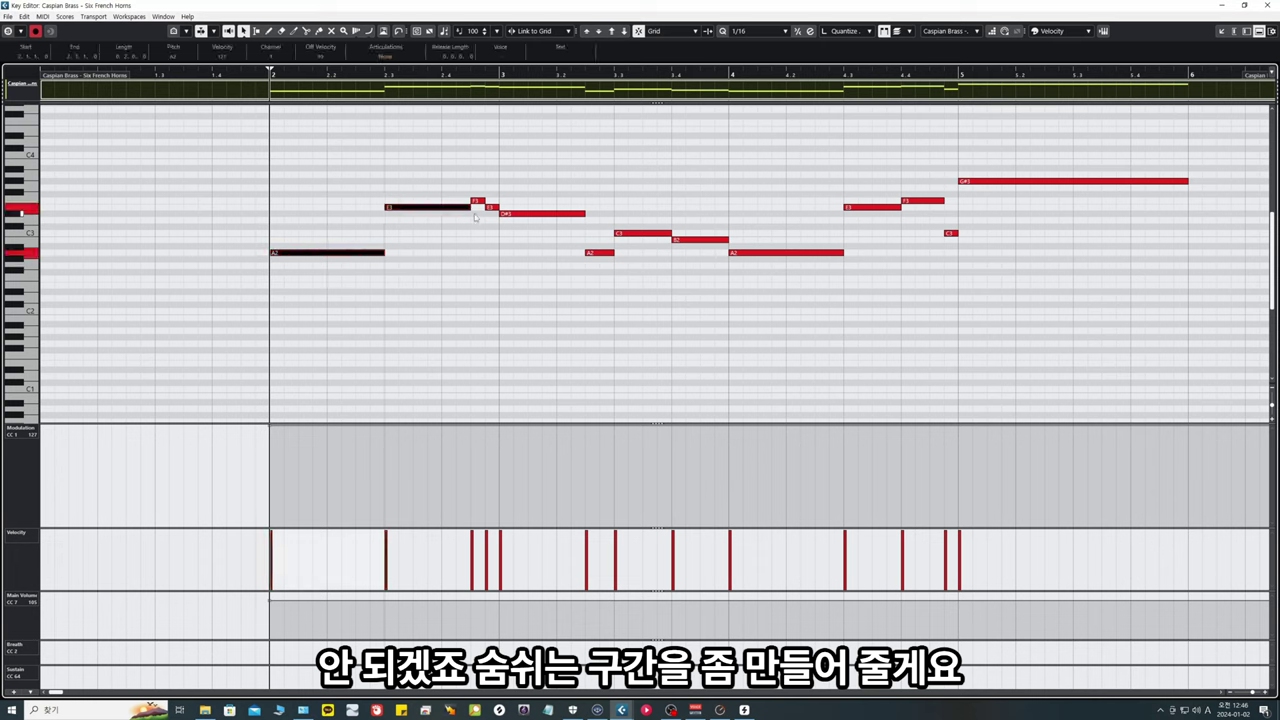
left_click_drag(584, 213, 566, 214)
left_click_drag(667, 236, 664, 233)
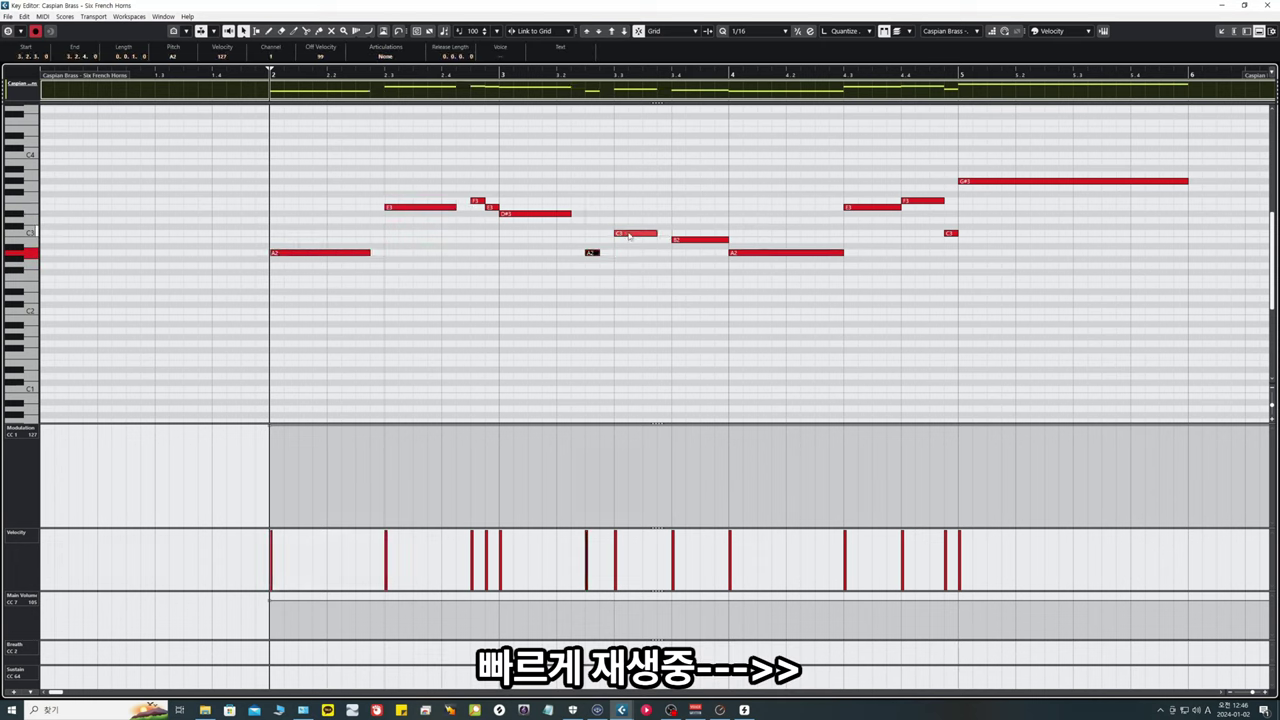
left_click_drag(716, 241, 714, 241)
left_click_drag(830, 253, 830, 253)
left_click_drag(889, 207, 887, 207)
left_click_drag(940, 201, 936, 201)
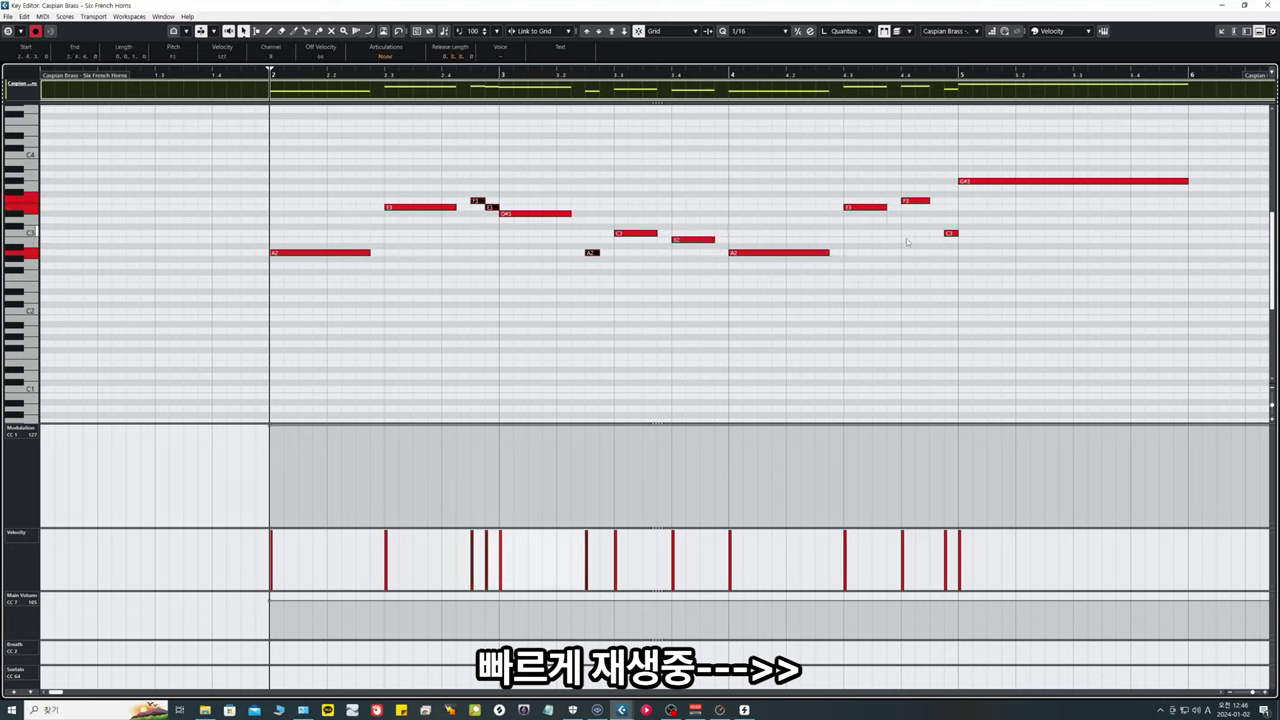
left_click(484, 341)
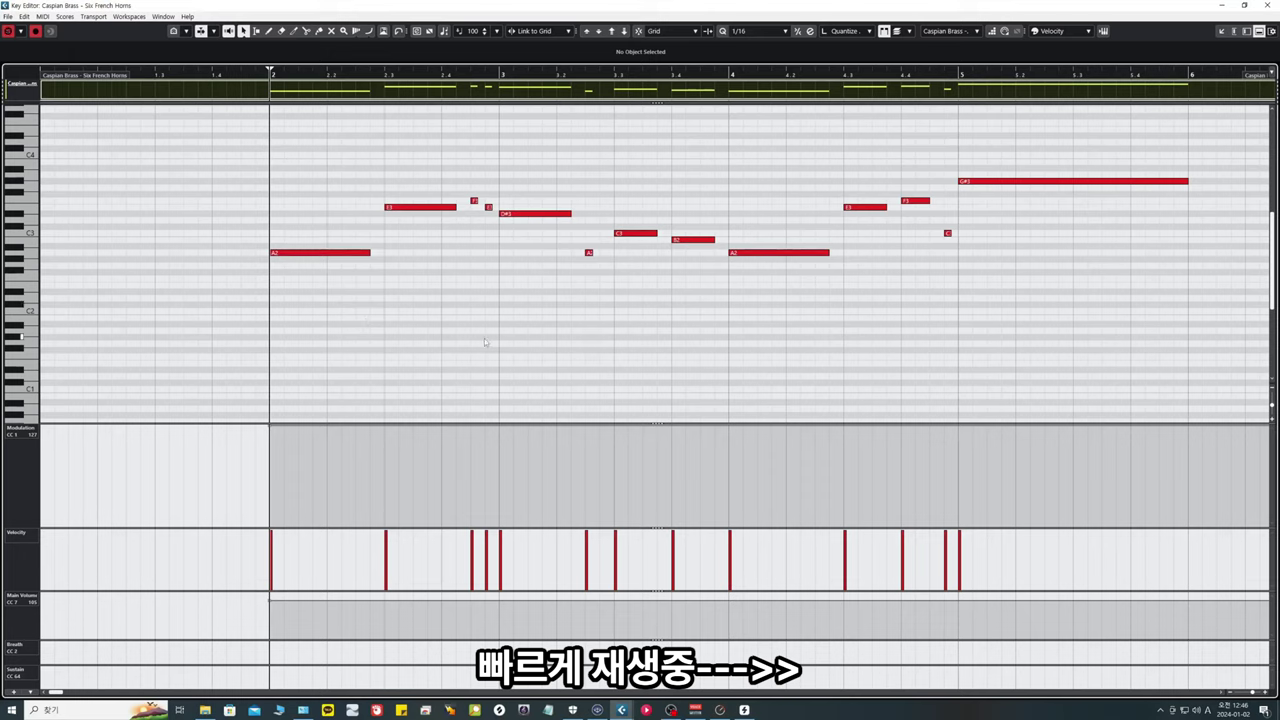
Step: Play the shortened French horn melody and return to just before bar 2
key("space")
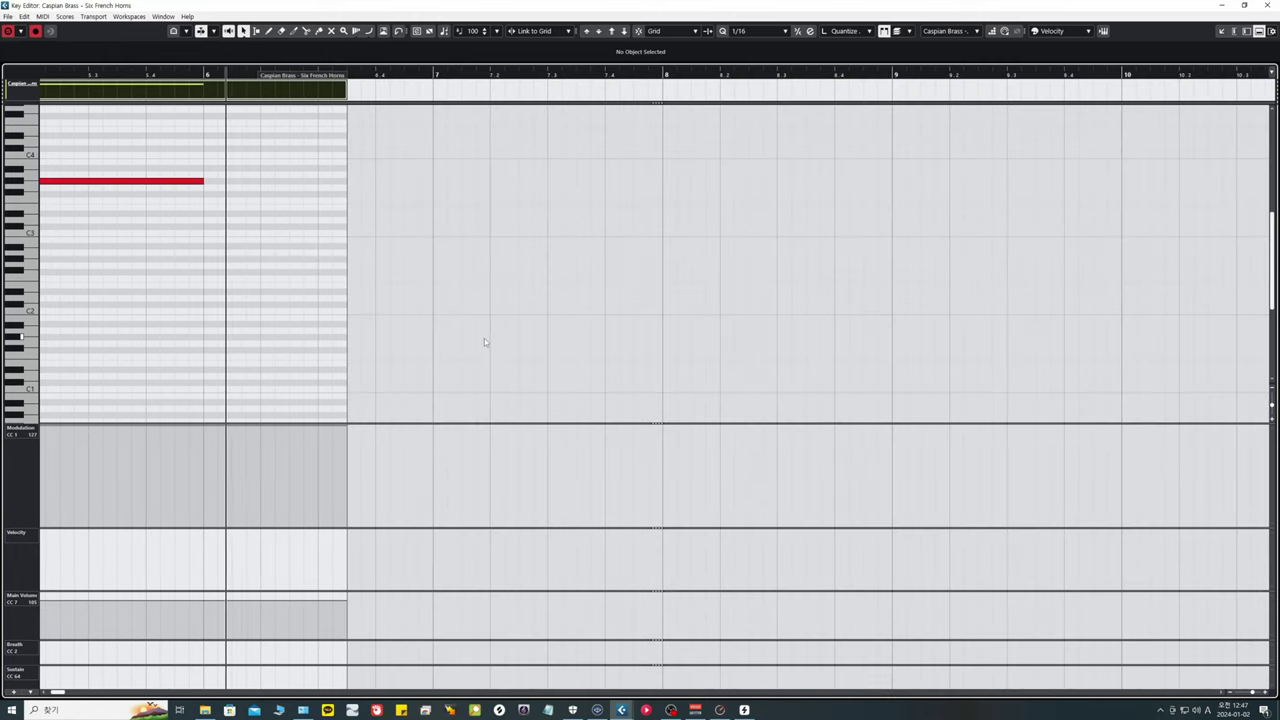
key("g")
key("g")
key("g")
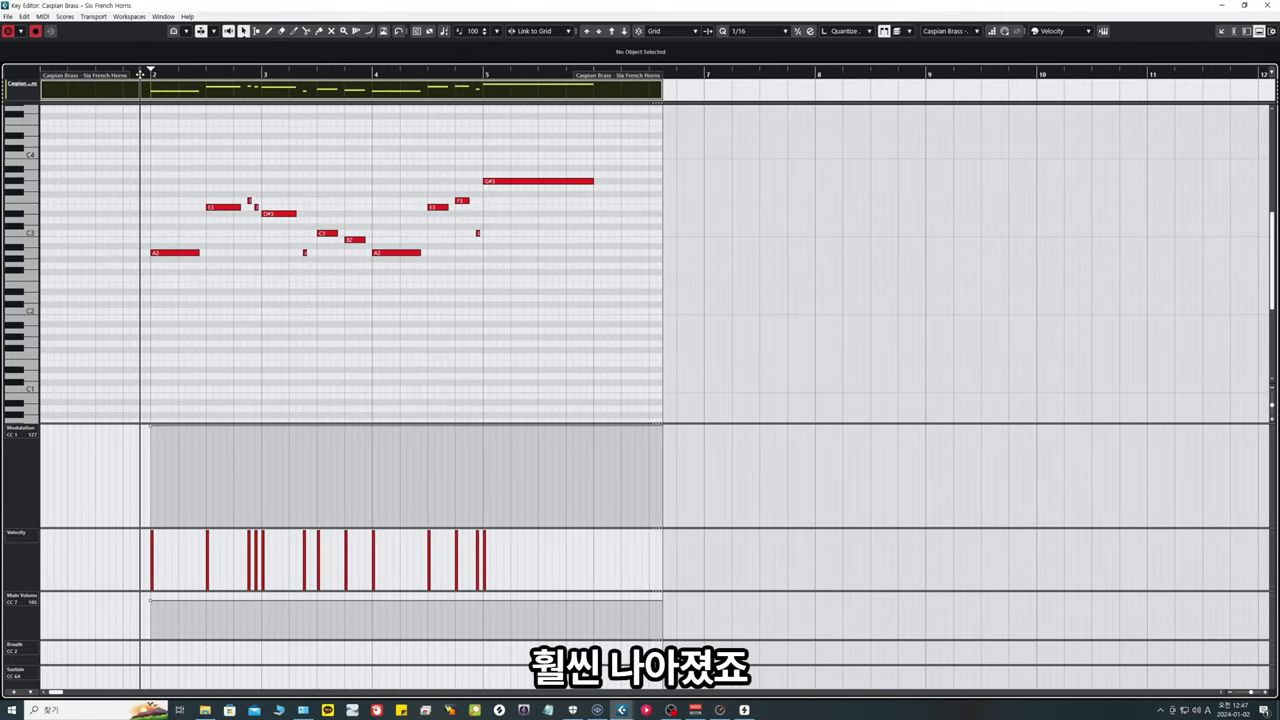
Step: Draw a curved modulation rise from zero to about 110 at the attack of the first horn note at bar 2
key("h")
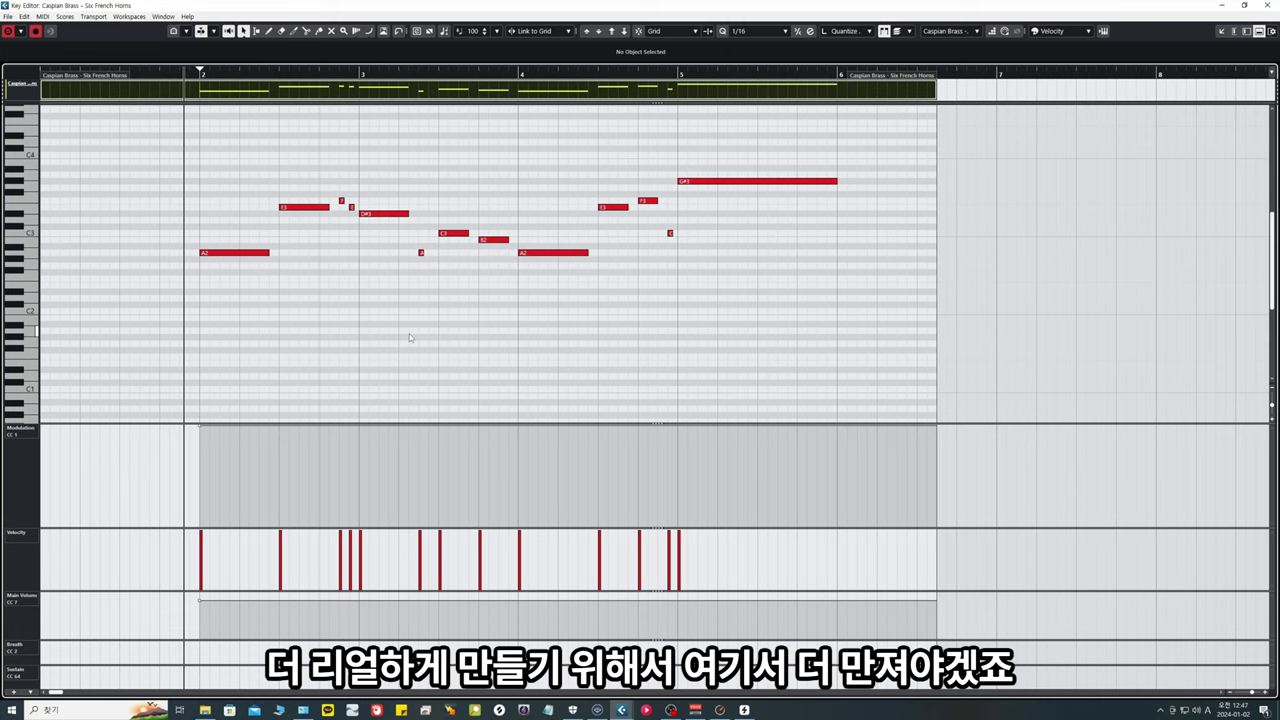
key("h")
key("h")
key("h")
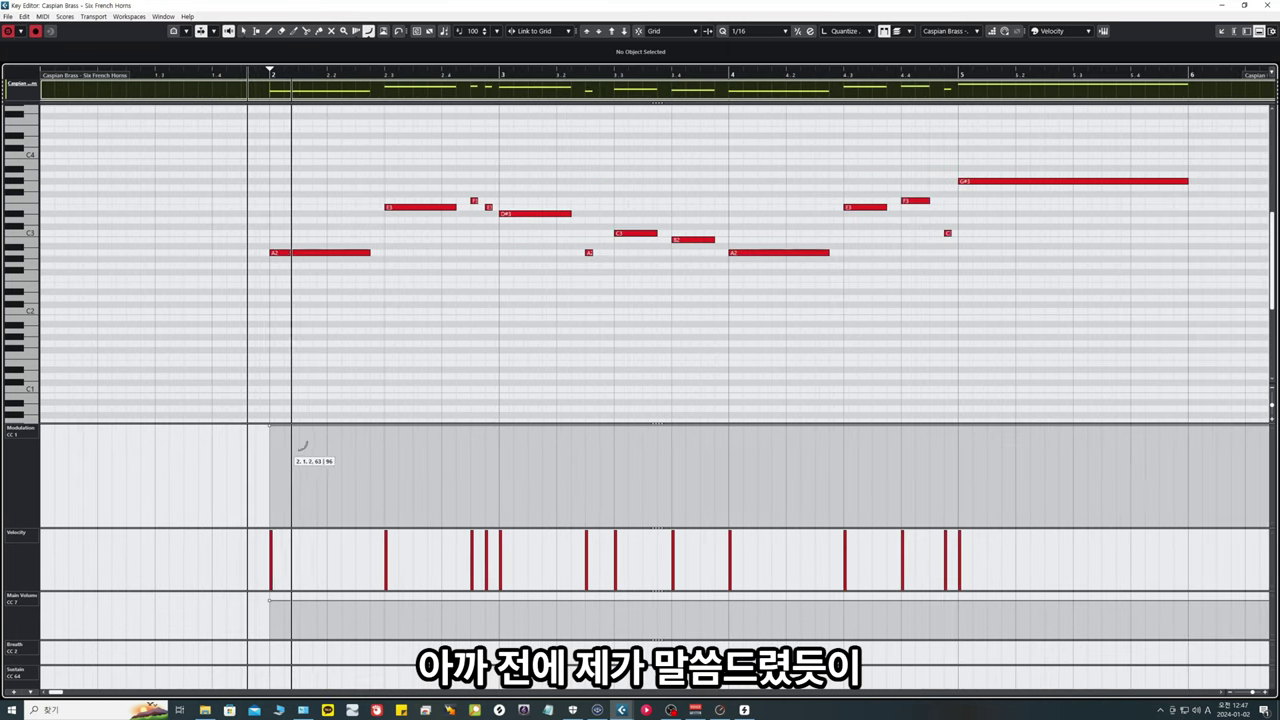
left_click_drag(411, 437, 363, 526)
key("1")
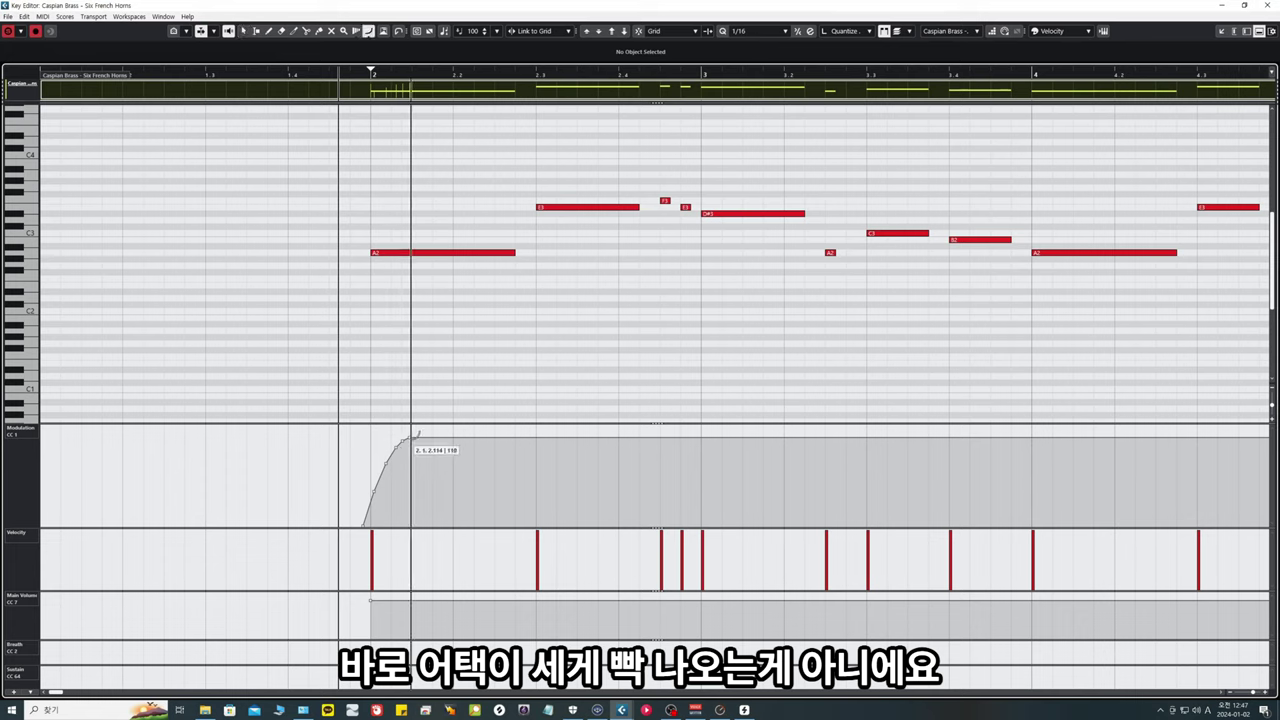
left_click_drag(364, 524, 365, 524)
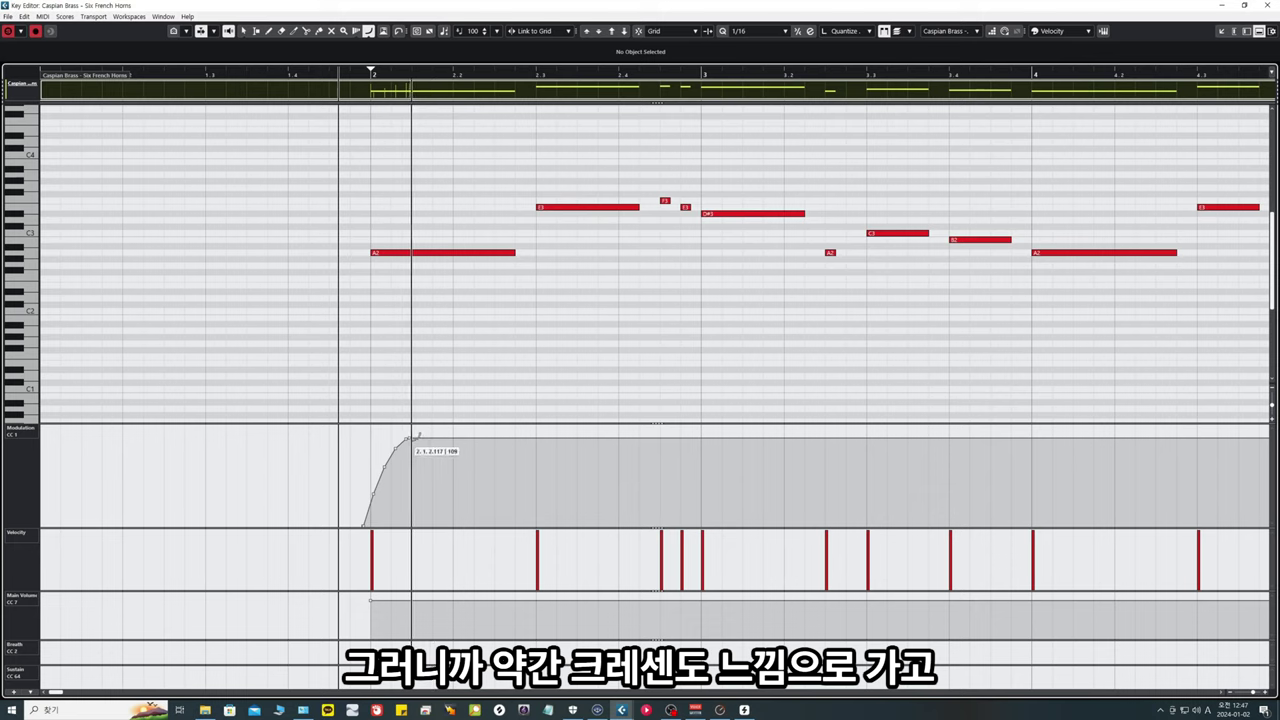
Step: Draw the first horn note's modulation decay and rise-and-fall swells for the following notes through the D#3 at bar 3
left_click_drag(409, 438, 518, 488)
left_click(537, 439)
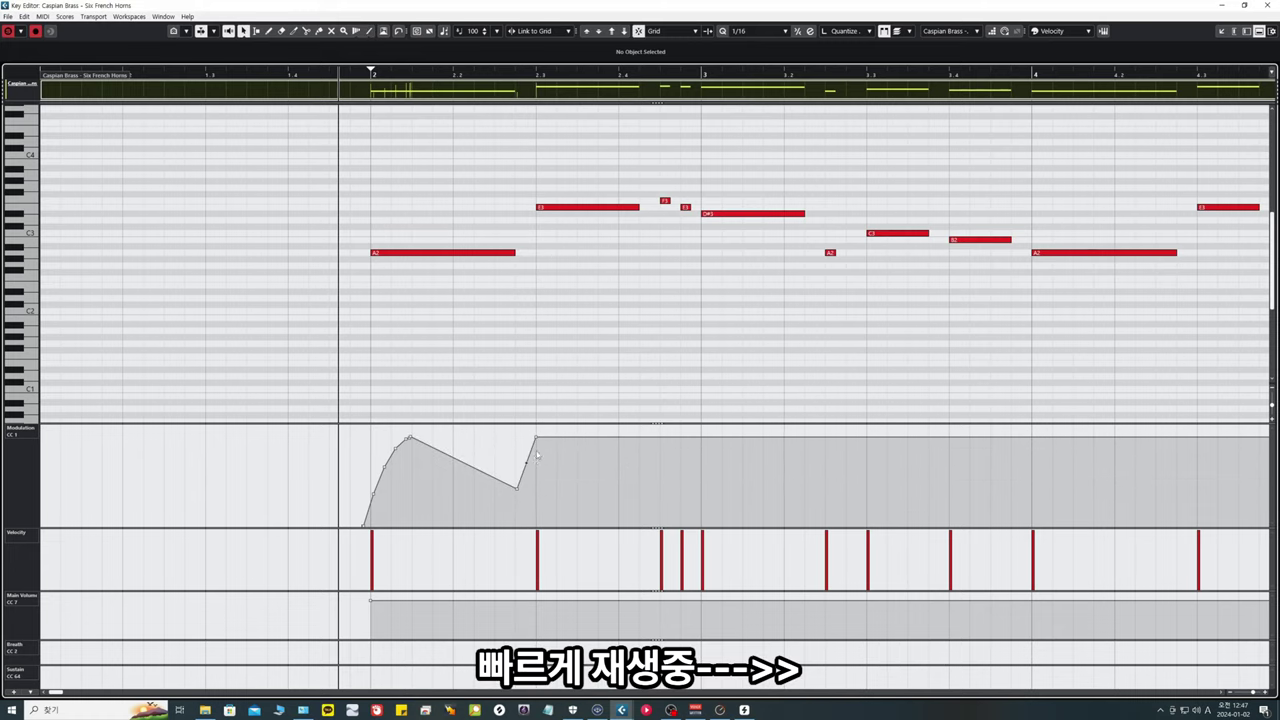
mouse_move(543, 470)
left_mouse_down()
mouse_move(540, 480)
mouse_move(571, 437)
mouse_move(638, 491)
mouse_move(740, 432)
mouse_move(805, 492)
left_mouse_up()
left_click(661, 428)
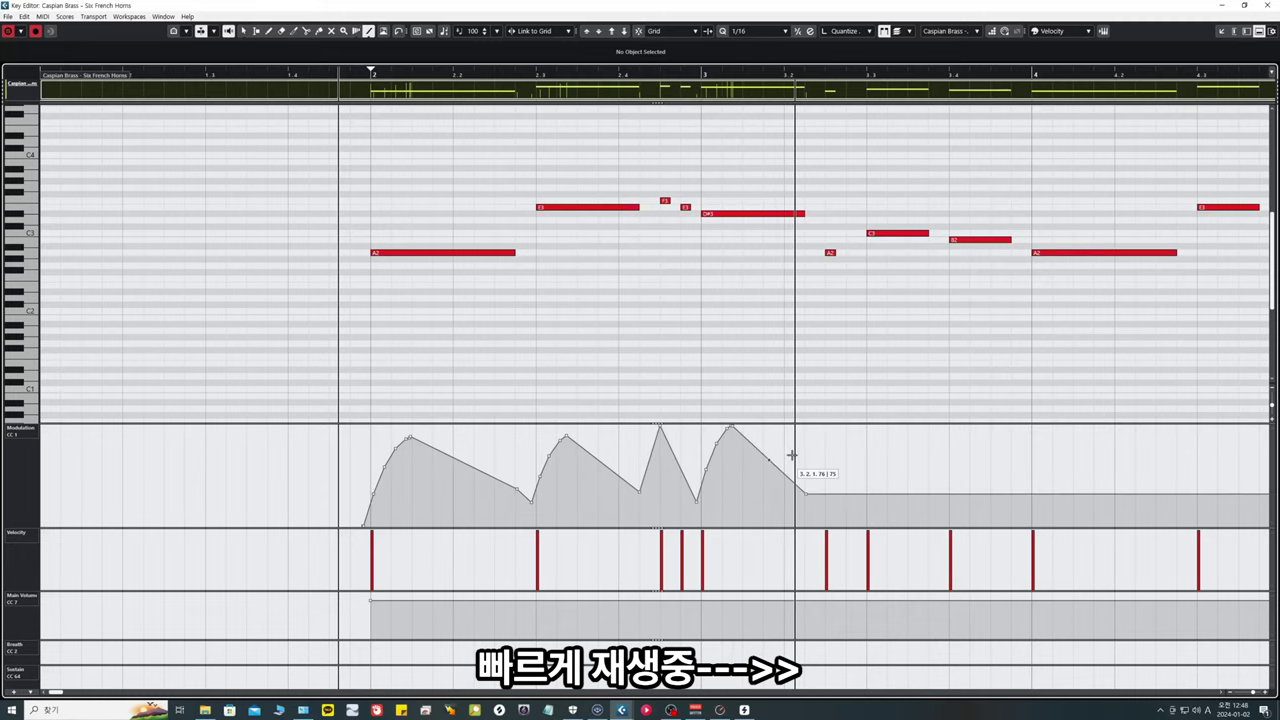
Step: Add a modulation peak on the short A2 and a rise-and-fall swell on the C3 in bar 3
left_click(829, 429)
key("8")
key("8")
mouse_move(907, 429)
left_mouse_down()
mouse_move(864, 500)
mouse_move(893, 442)
mouse_move(929, 494)
left_mouse_up()
key("8")
Step: Round off the first horn note's modulation decay and play the melody from bar 2
key("1")
key("g")
key("space")
key("h")
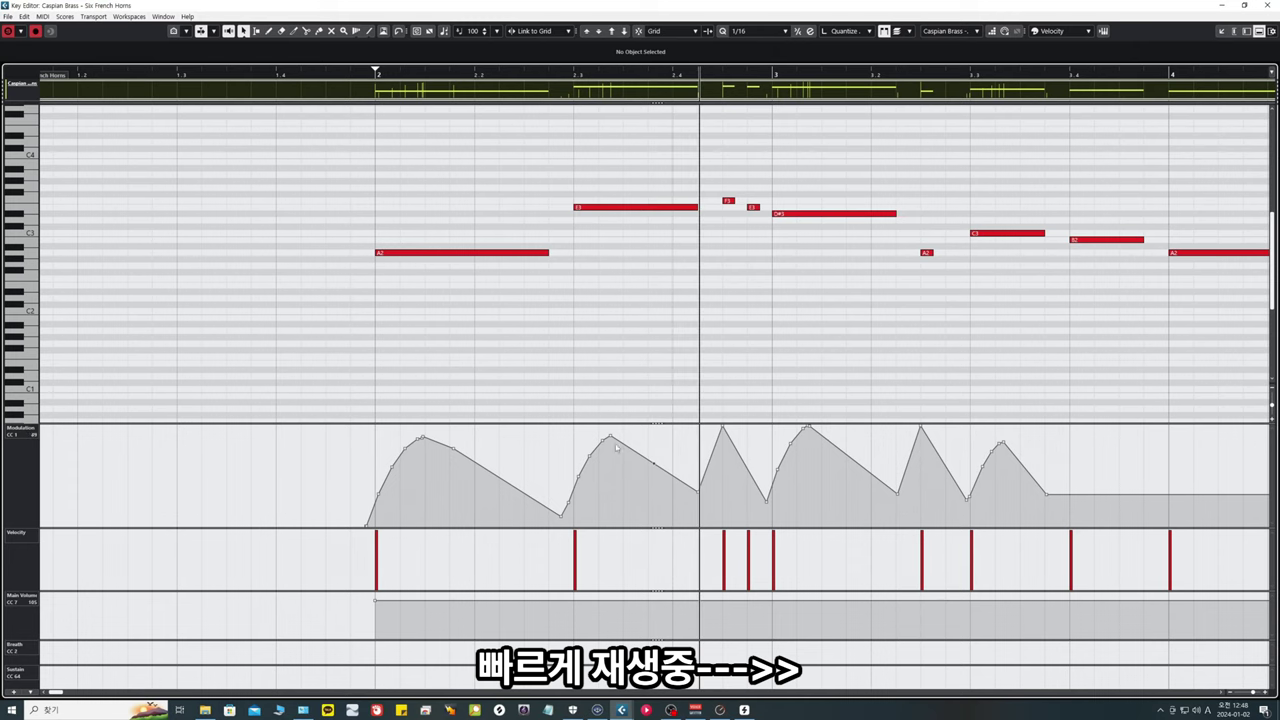
Step: Lower the modulation swell on the E3 at bar 2.3 slightly and play the melody back
left_click_drag(569, 500, 610, 446)
key("1")
key("KP_0")
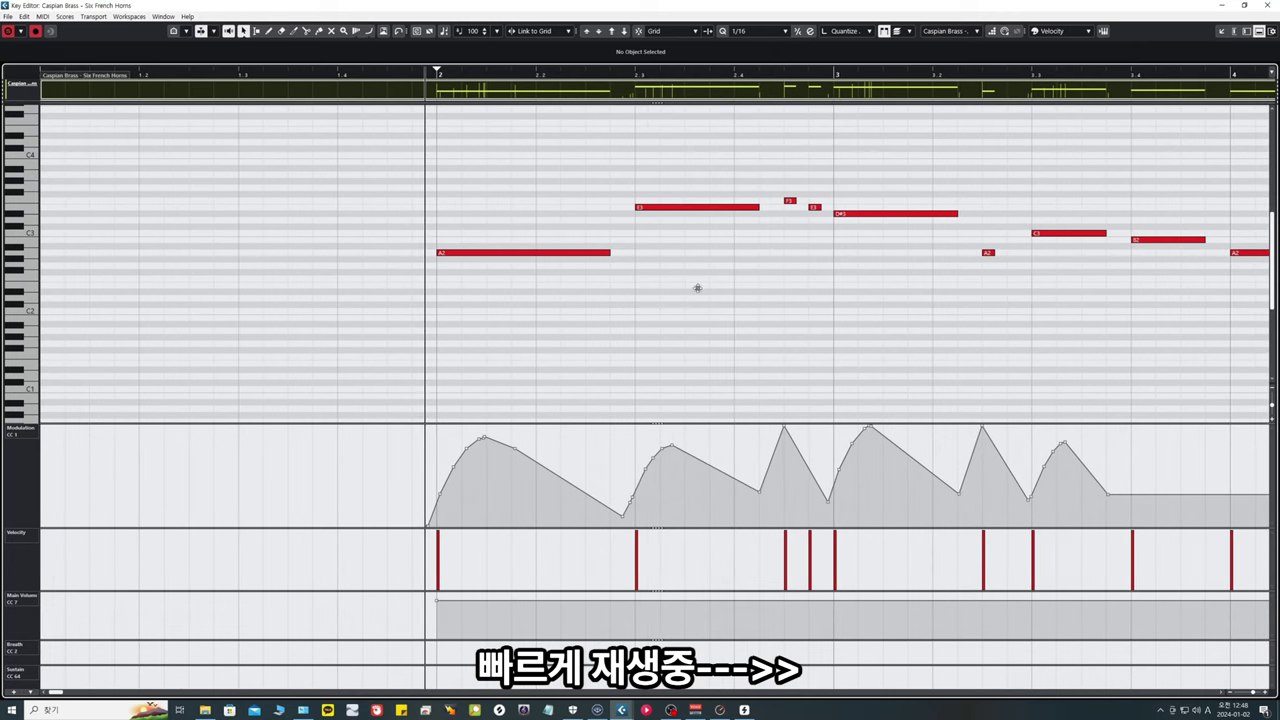
key("g")
key("space")
key("h")
key("space")
Step: Delete the modulation dip point before the D#3 at bar 3 and set a low starting point at the note's attack
left_click(692, 501)
key("Delete")
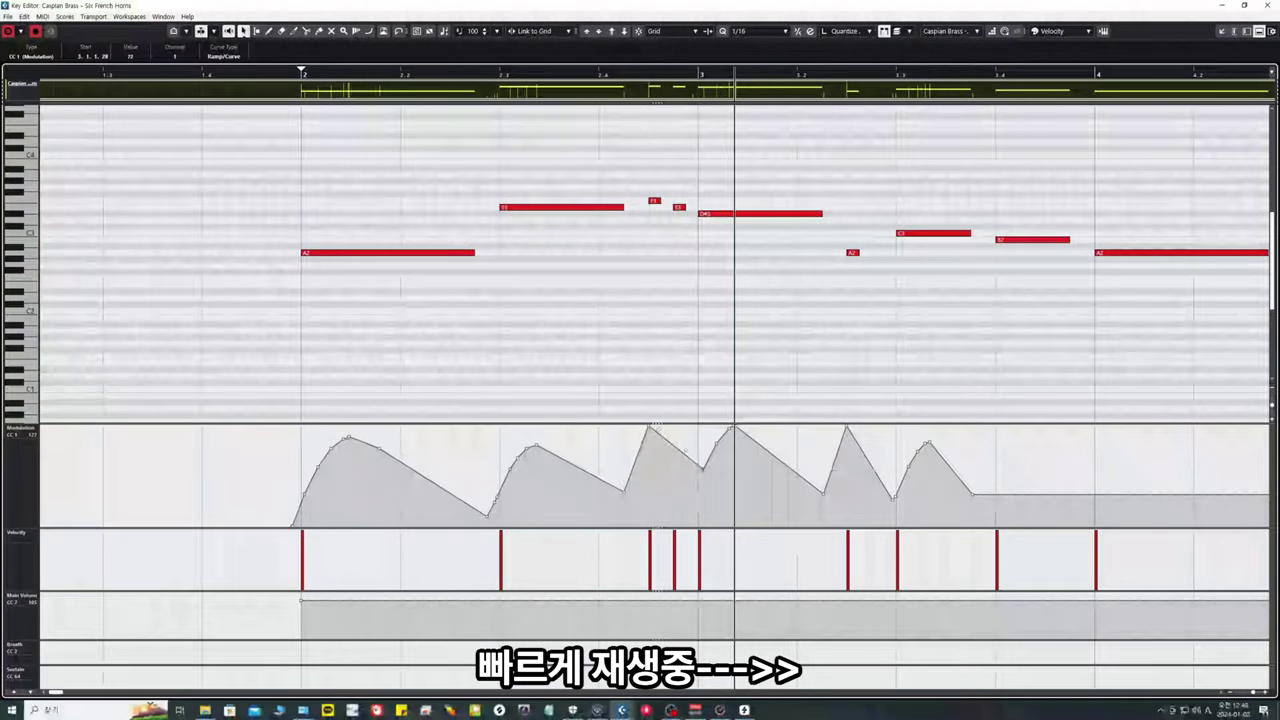
left_click_drag(676, 448, 699, 494)
key("h")
left_click(666, 312)
key("KP_0")
key("space")
key("space")
Step: Raise the modulation at the end of the bar 2 E3 and hold the short F3 and E3 at an even level of about 109
left_click_drag(458, 446, 459, 444)
left_click_drag(570, 491, 602, 440)
key("KP_0")
key("space")
left_click(601, 427)
key("space")
key("Delete")
key("KP_0")
key("space")
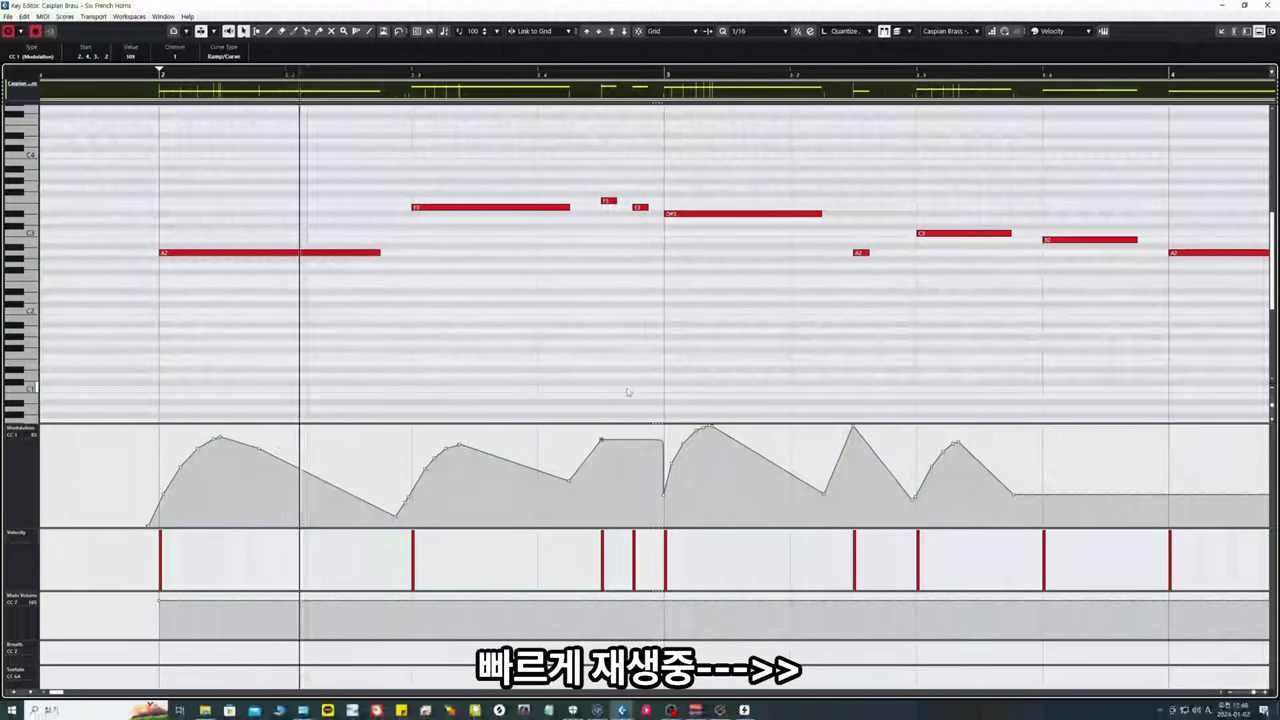
Step: Hold the modulation level across the short A2 in bar 3 and lower the peak of the D#3 swell slightly
scroll(900, 432, "down", 1)
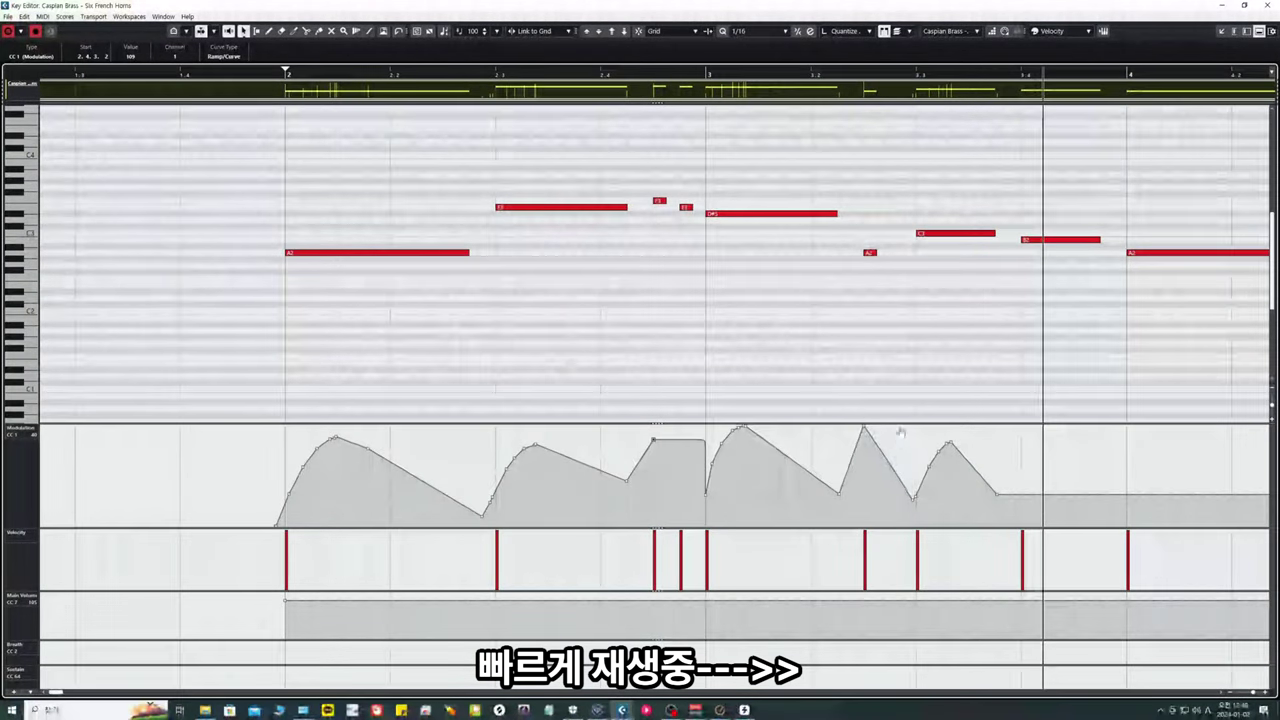
left_click_drag(900, 432, 900, 437)
key("space")
left_click_drag(698, 508, 728, 438)
key("KP_1")
key("space")
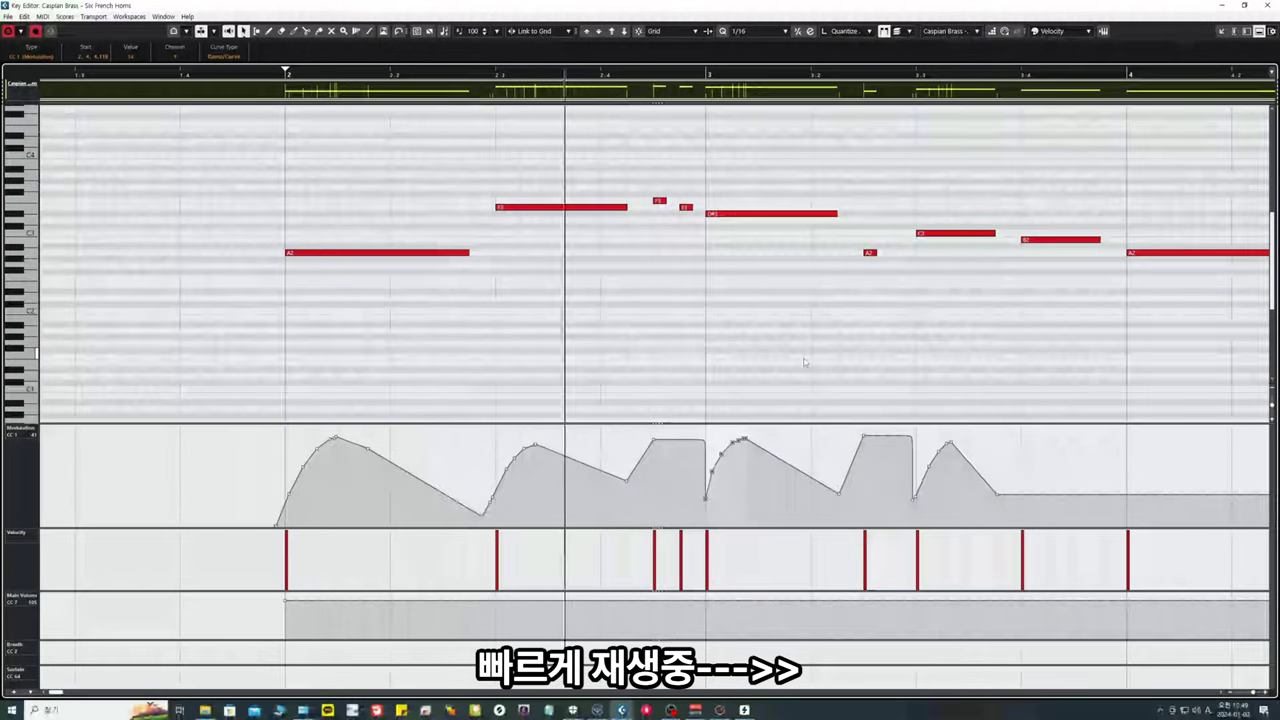
Step: Lengthen the D#3 at bar 3 slightly and move the end of its modulation decay to the new note end
scroll(806, 363, "right", 1)
key("space")
left_click_drag(786, 213, 797, 214)
left_click(221, 326)
key("space")
left_click_drag(787, 494, 799, 502)
key("space")
Step: Lengthen the short A2 in bar 3 to end at 3.2.4.0 and play the passage
left_click(819, 254)
left_click_drag(824, 253, 838, 253)
key("KP_1")
key("space")
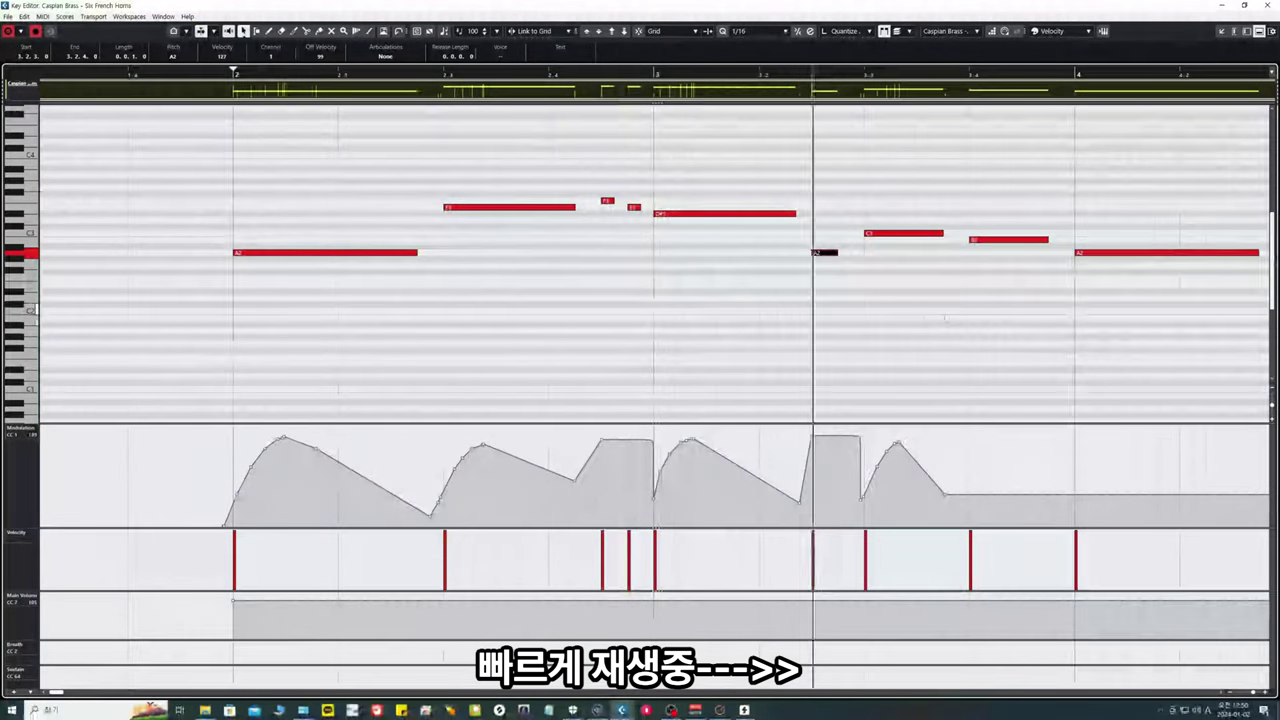
key("g")
key("h")
key("space")
Step: Redraw the modulation rise on the C3 in bar 3 from a lower starting level and play it back
left_click(694, 380)
key("9")
mouse_move(701, 507)
left_mouse_down()
mouse_move(730, 443)
mouse_move(806, 487)
mouse_move(704, 432)
left_mouse_up()
key("9")
key("1")
left_click(883, 331)
key("space")
key("space")
Step: Copy the C3's modulation swell onto the following B2 at bar 3.4 and play it back
key("ctrl+c")
left_click(811, 75)
key("ctrl+v")
key("space")
left_click(654, 75)
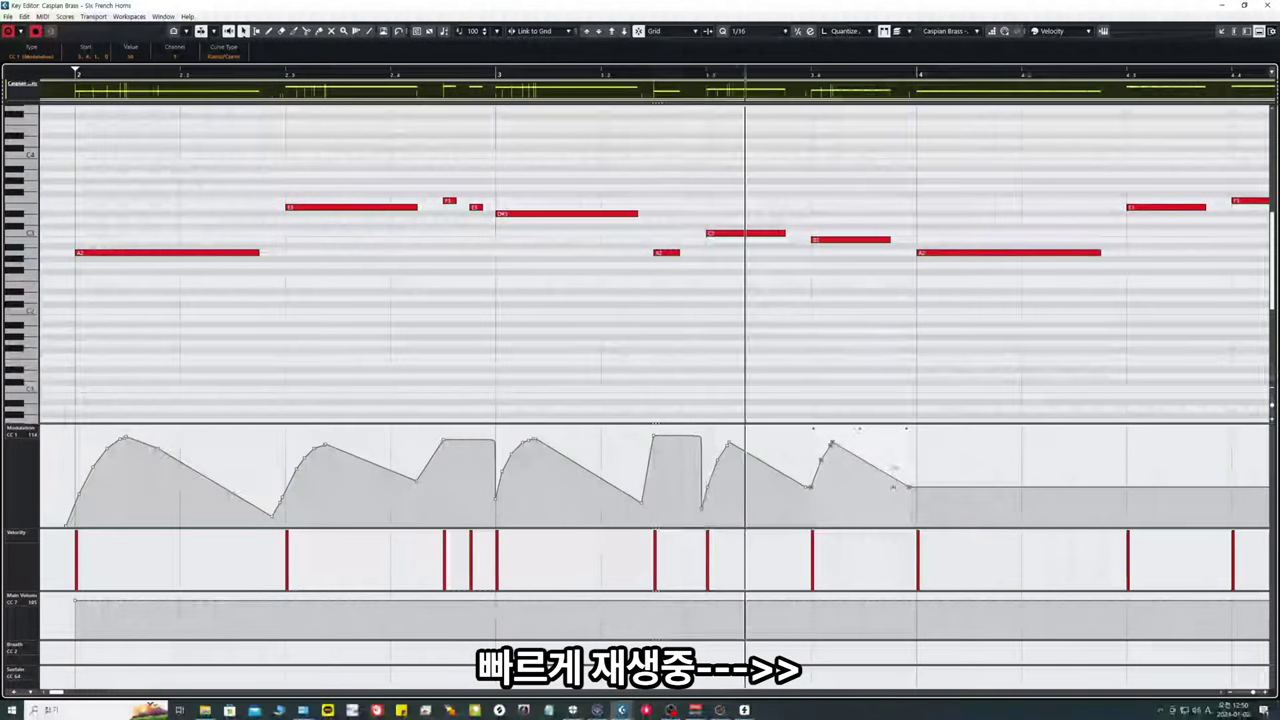
Step: Lower the copied modulation swell on the B2 and draw a rise-and-fall swell across the A2 at bar 4
key("space")
left_click_drag(921, 513, 803, 429)
mouse_move(860, 429)
left_mouse_down()
mouse_move(899, 478)
mouse_move(942, 436)
mouse_move(1100, 512)
left_mouse_up()
left_click(660, 75)
key("space")
key("space")
left_click(957, 361)
key("9")
key("1")
Step: Play the melody from bar 3 into bar 4 to check the modulation swells
left_click(668, 75)
key("space")
key("space")
key("0")
key("1")
key("space")
key("9")
key("g")
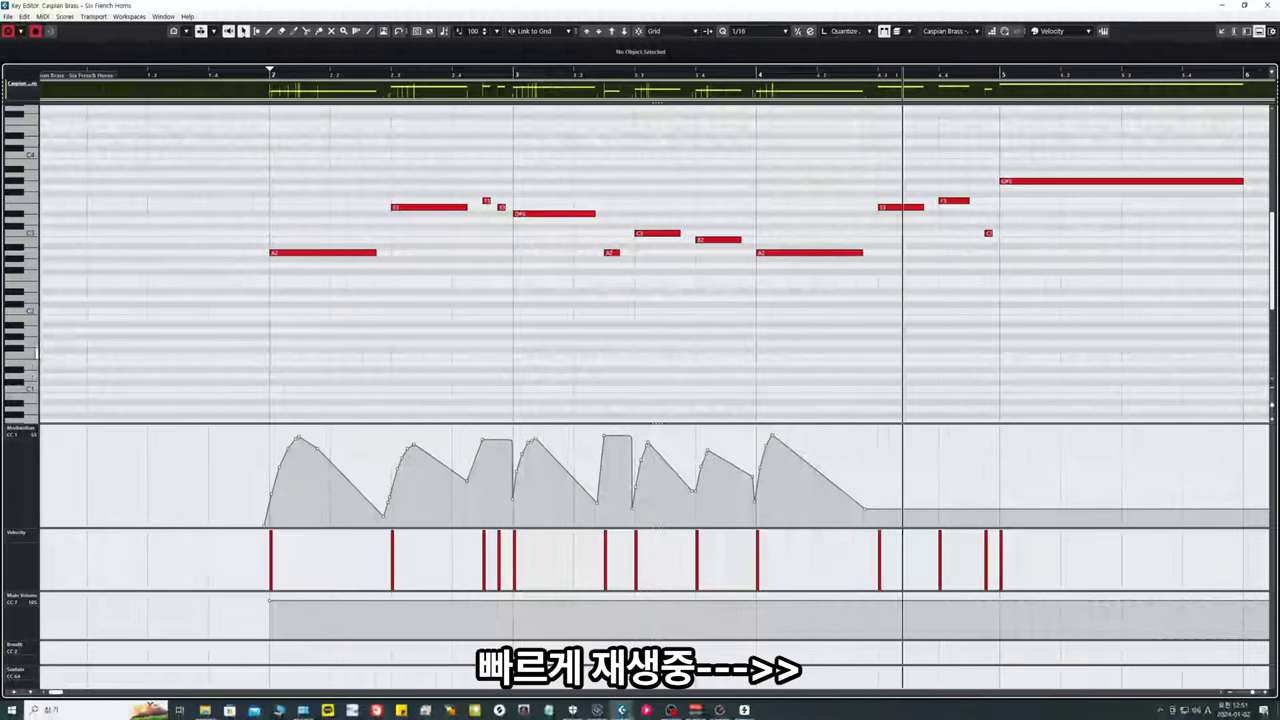
Step: Round off the B2's modulation decay in bar 3 and raise the modulation at the E3 at bar 4.3
key("ctrl+z")
key("h")
key("9")
key("j")
left_click_drag(400, 451, 467, 497)
key("ctrl+z")
key("1")
key("space")
key("space")
left_click(425, 463)
key("space")
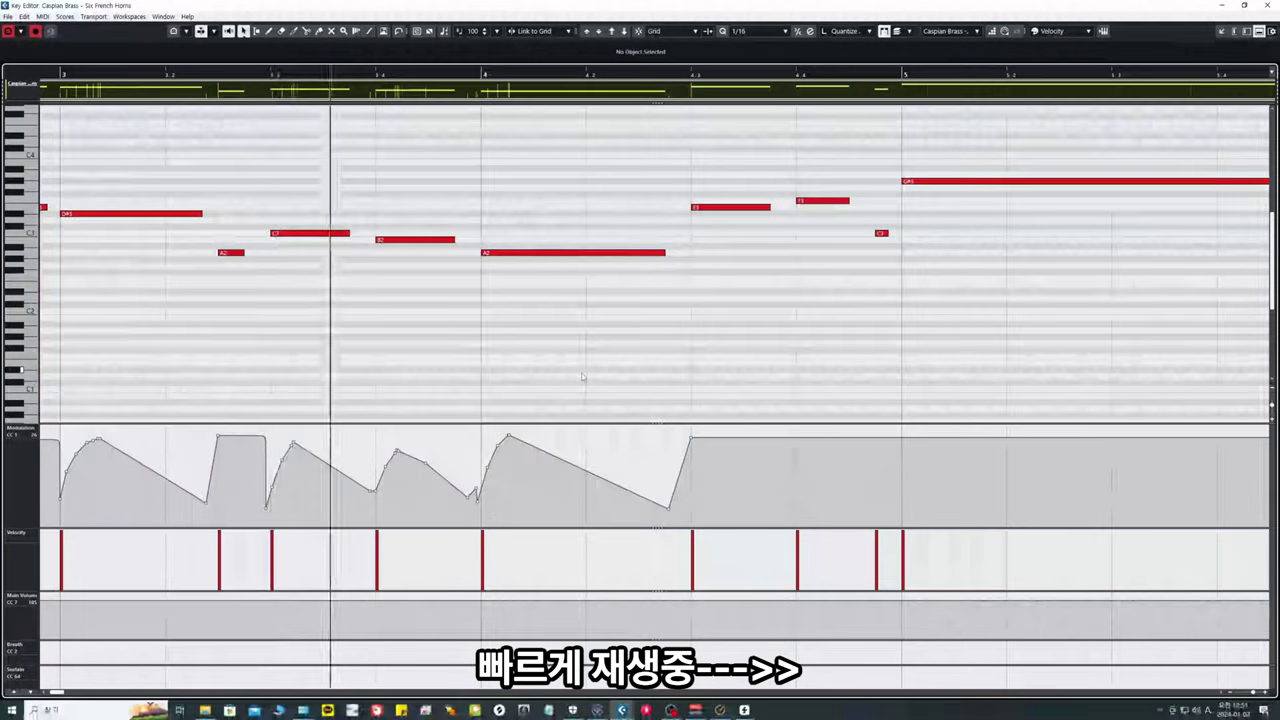
Step: Lengthen the B2 at bar 3.4 slightly and play the transition into bar 4
key("space")
key("space")
key("space")
left_click_drag(454, 240, 469, 240)
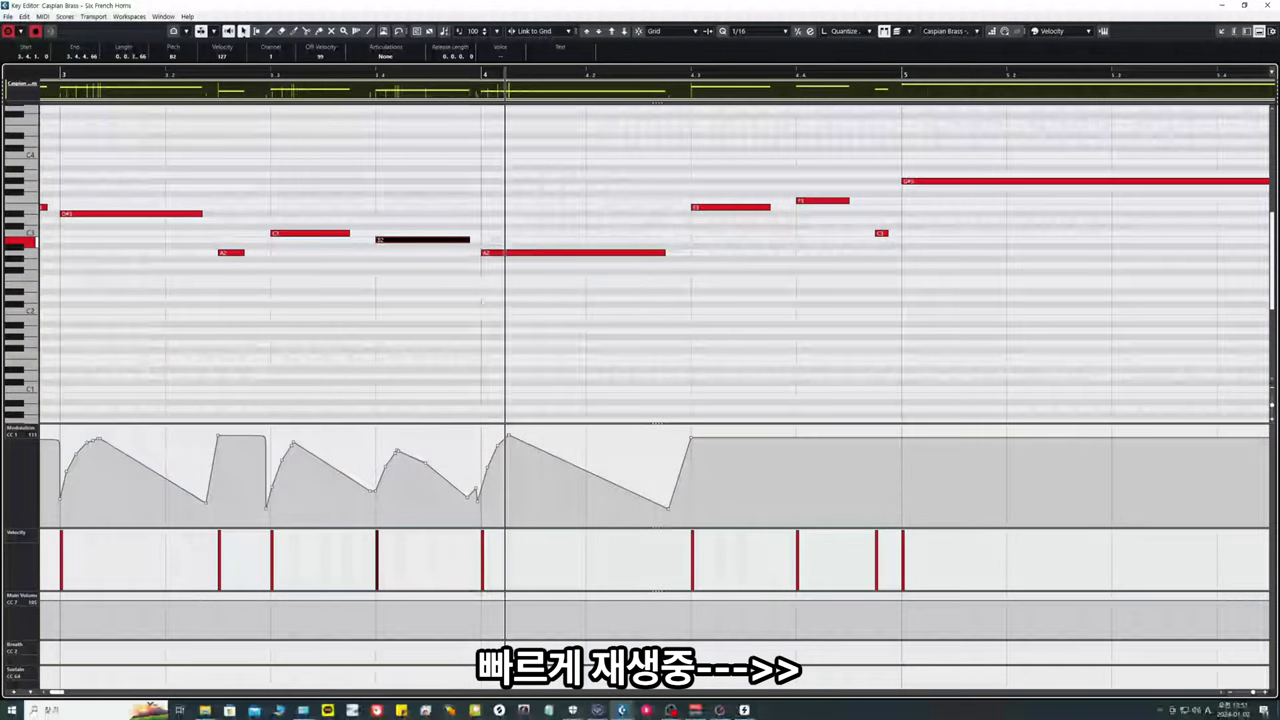
key("space")
Step: Delete the stray modulation point just before the A2 at bar 4 and play from within that note
left_click(475, 488)
key("Delete")
left_click(477, 501)
key("space")
left_click(558, 75)
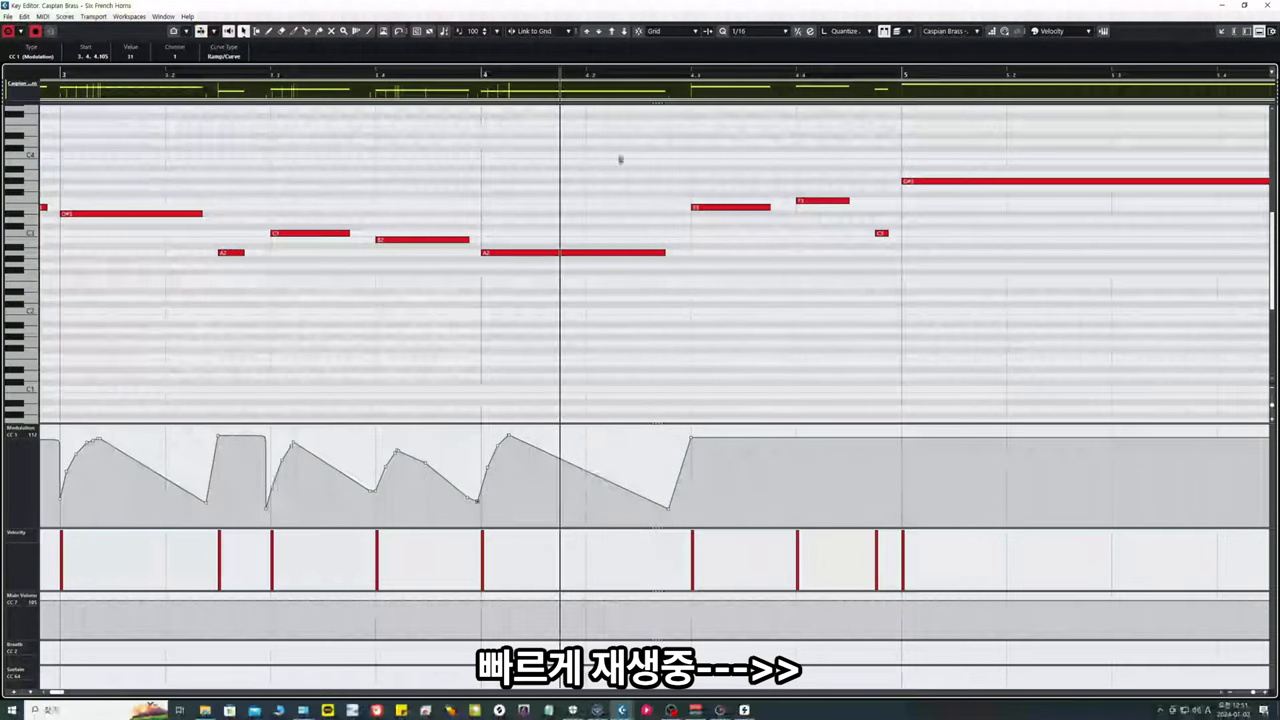
Step: Lengthen the E3 at bar 4.3 slightly, giving it a falling modulation decay that rises again at the F3
left_click_drag(770, 207, 781, 207)
key("9")
key("9")
mouse_move(717, 437)
left_mouse_down()
mouse_move(689, 497)
mouse_move(781, 492)
left_mouse_up()
key("9")
key("1")
left_click(796, 434, "alt")
key("space")
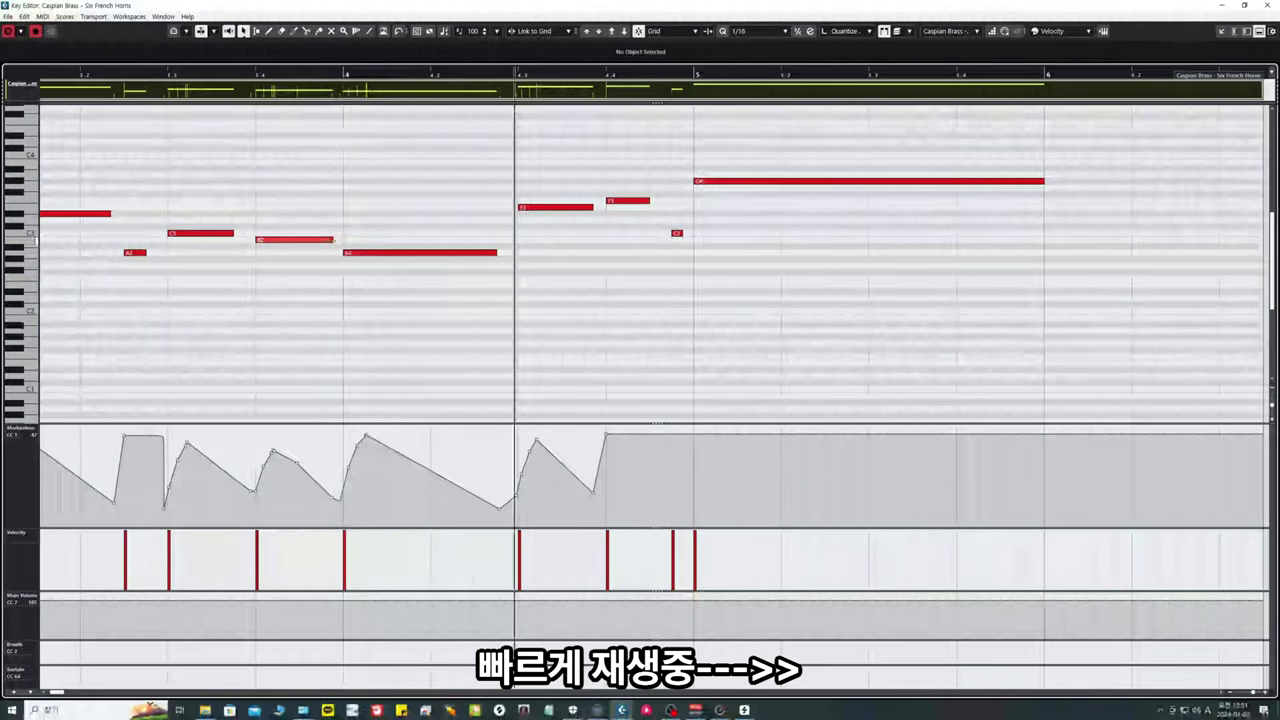
Step: Shorten the B2 at bar 3.4 slightly and play from the F3 at bar 4.4
left_click_drag(333, 240, 330, 240)
key("space")
left_click(605, 76)
key("space")
Step: Draw a rise-and-fall modulation swell on the F3 at bar 4.4
scroll(466, 184, "right", 3)
scroll(466, 184, "up", 1)
key("g")
key("g")
key("h")
key("h")
key("h")
key("h")
key("g")
key("g")
key("g")
left_click(170, 201)
key("h")
key("h")
key("h")
key("h")
key("h")
key("9")
key("9")
mouse_move(693, 435)
left_mouse_down()
mouse_move(649, 490)
mouse_move(762, 489)
left_mouse_up()
key("9")
key("9")
key("9")
key("9")
key("9")
key("1")
key("9")
Step: Redraw the F3's modulation decay as a gentler slope ending at a higher level and play it back
left_click_drag(675, 440, 773, 471)
left_click(640, 76)
key("space")
key("space")
left_click_drag(675, 438, 776, 456)
key("space")
key("1")
Step: Lengthen the F3 at bar 4.4 slightly and raise the modulation at the following short C3 to about 121
left_click_drag(762, 201, 785, 201)
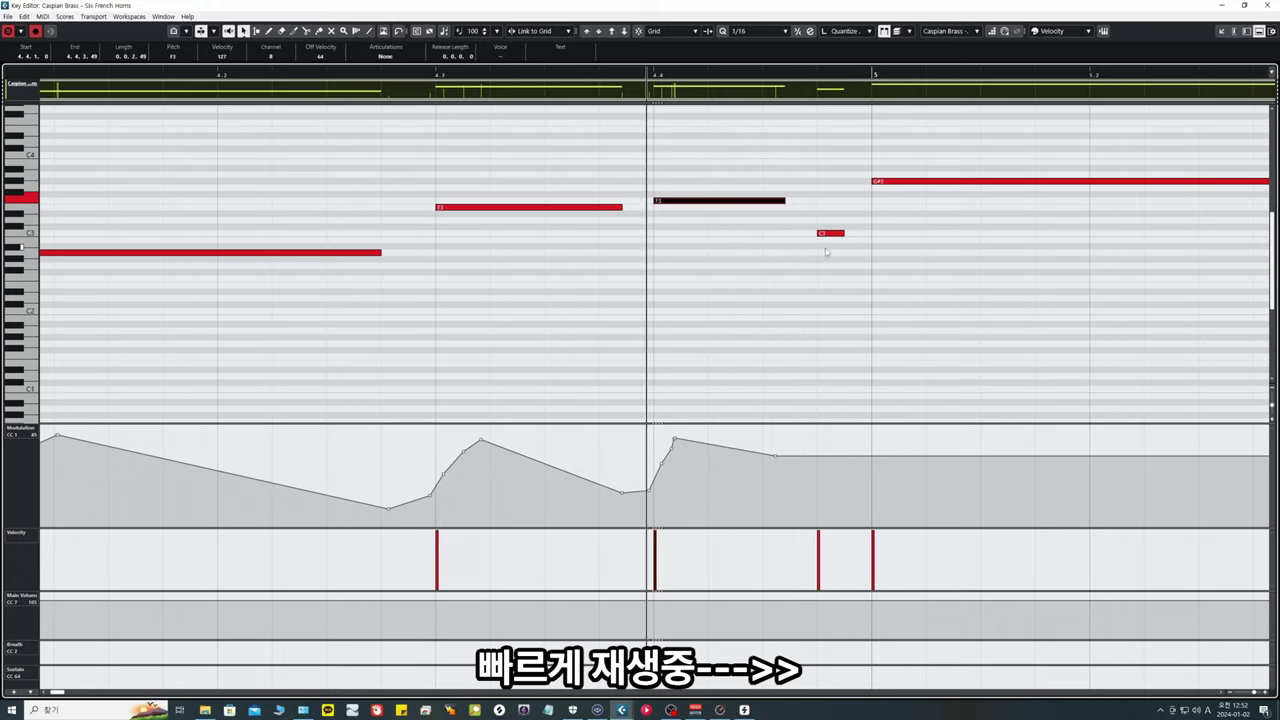
left_click(816, 431)
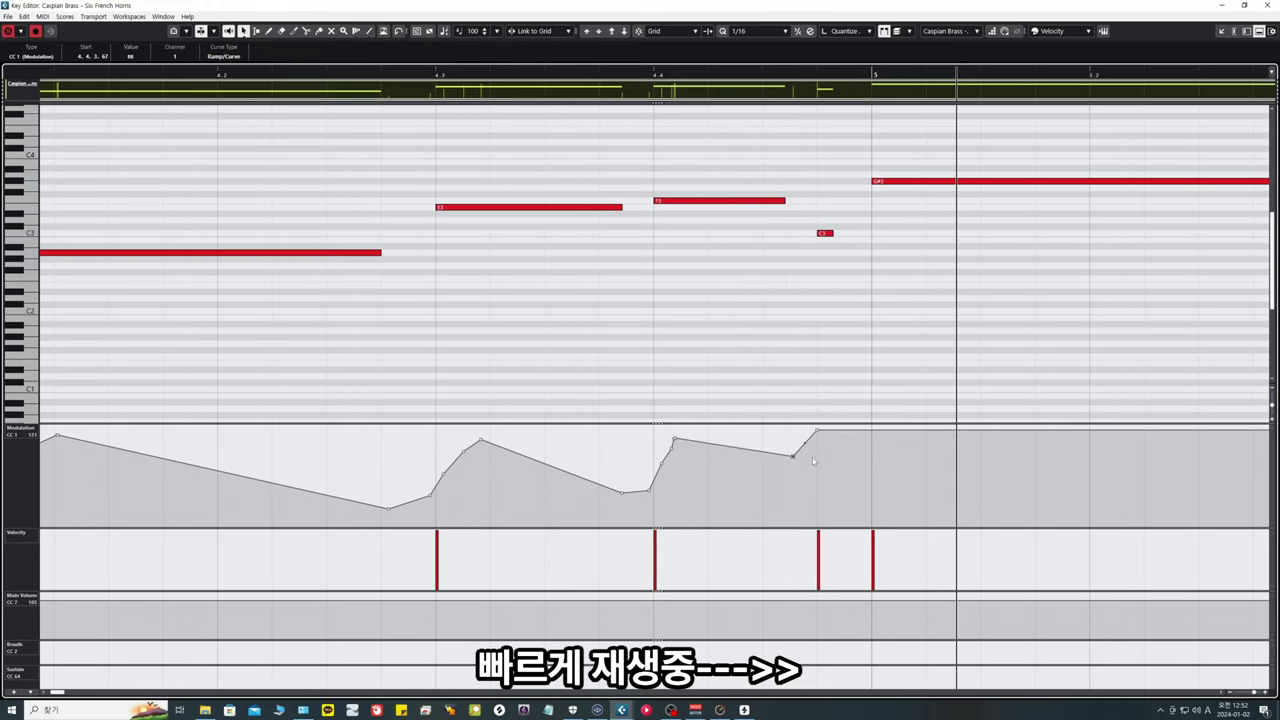
Step: Add a mid-point to the F3's modulation decay, lower its end to about 59 and play it back
key("g")
key("g")
left_click_drag(620, 448, 605, 445)
left_click_drag(654, 457, 654, 479)
key("space")
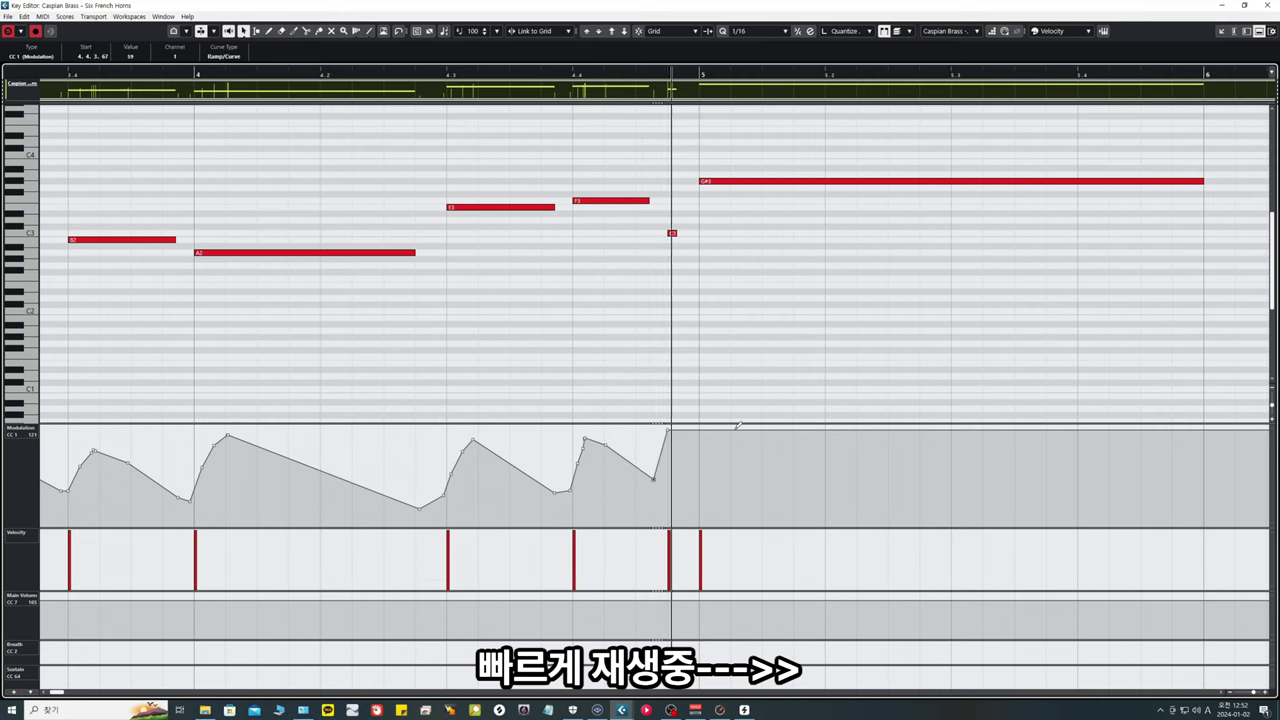
Step: Draw modulation on the long G#3 at bar 5 that falls to mid-bar and swells to maximum at bar 6
left_click(668, 433)
key("9")
left_click_drag(700, 433, 950, 477)
key("g")
mouse_move(850, 477)
left_mouse_down()
mouse_move(1050, 428)
mouse_move(1020, 399)
left_mouse_up()
key("ctrl+z")
key("1")
Step: Play the whole horn melody from bar 2 to check the finished modulation
key("KP_Decimal")
key("space")
key("g")
key("space")
left_click(240, 75)
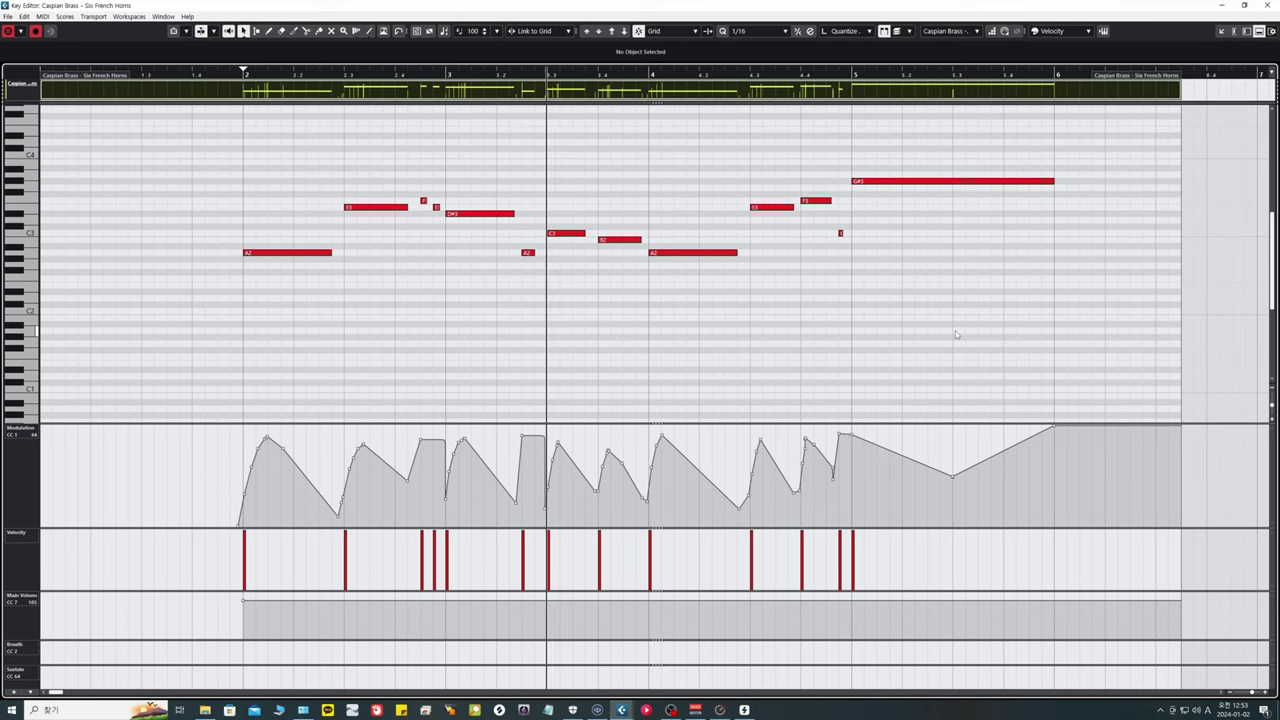
Step: Redraw the modulation decay of the C3 at bar 3.3 with a mid-point and a deeper dip recovering to about 39, and play it back
key("h")
key("h")
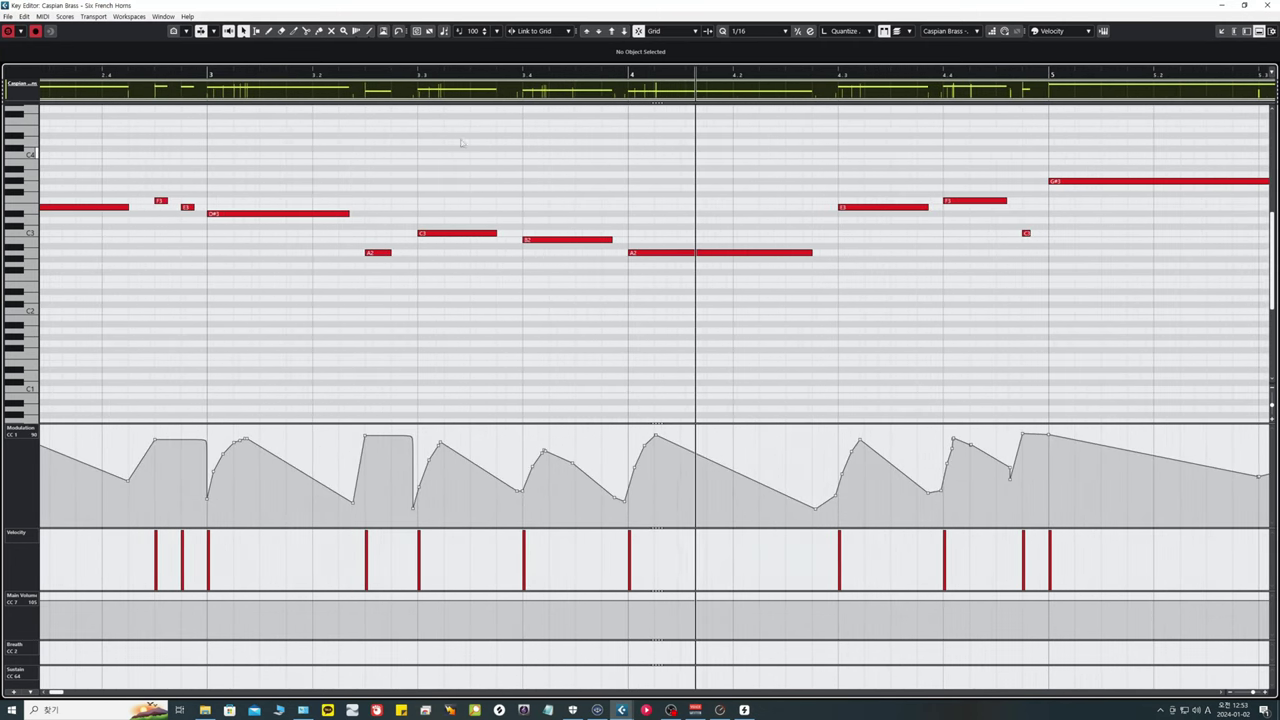
left_click(411, 72)
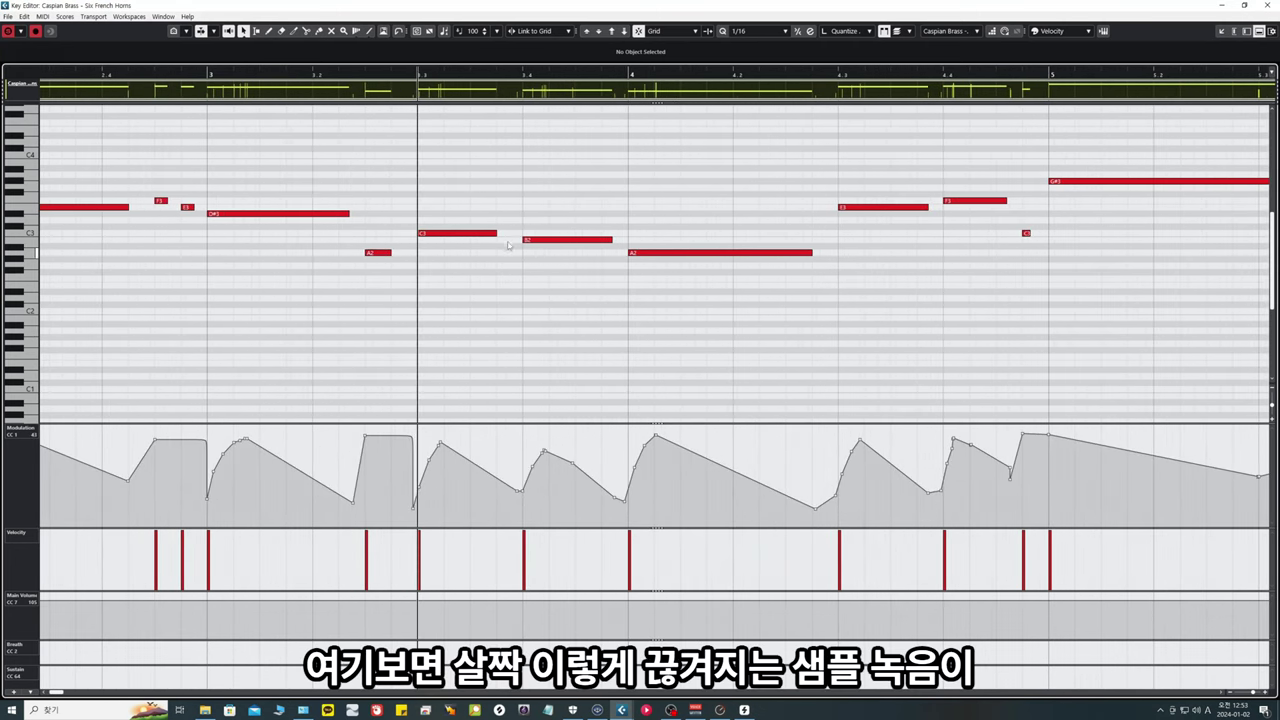
key("h")
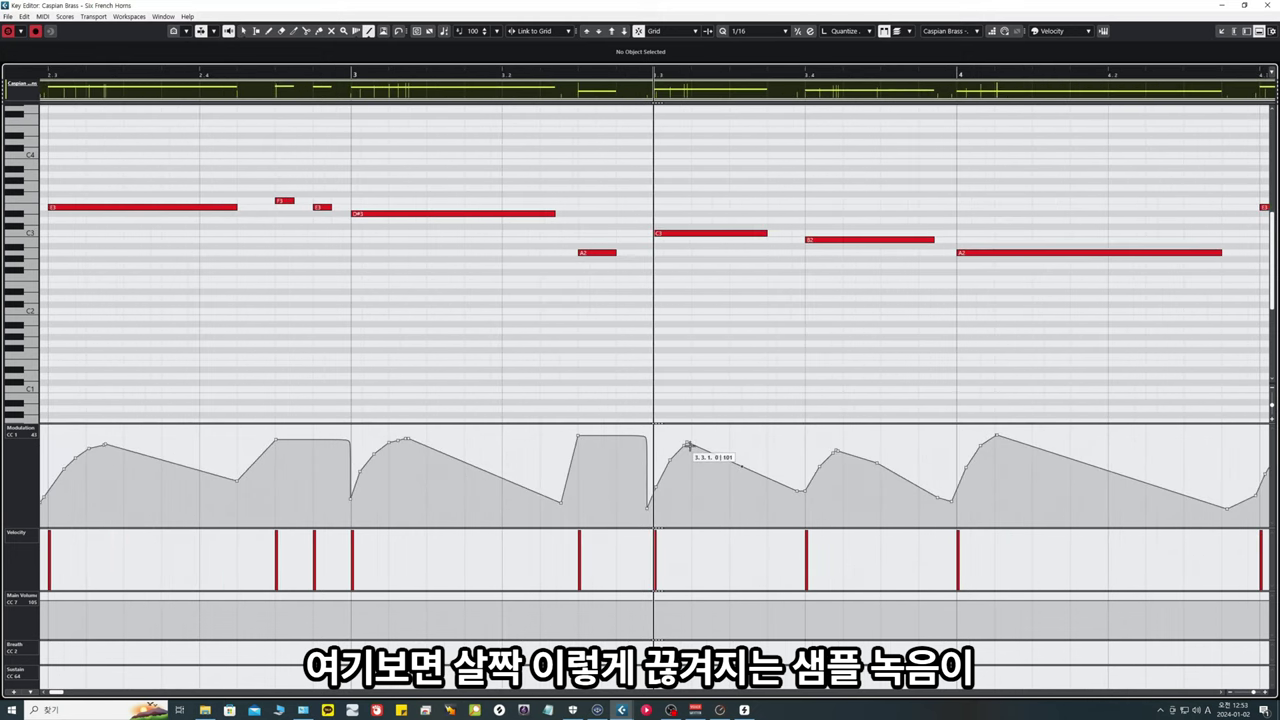
left_click_drag(688, 443, 790, 495)
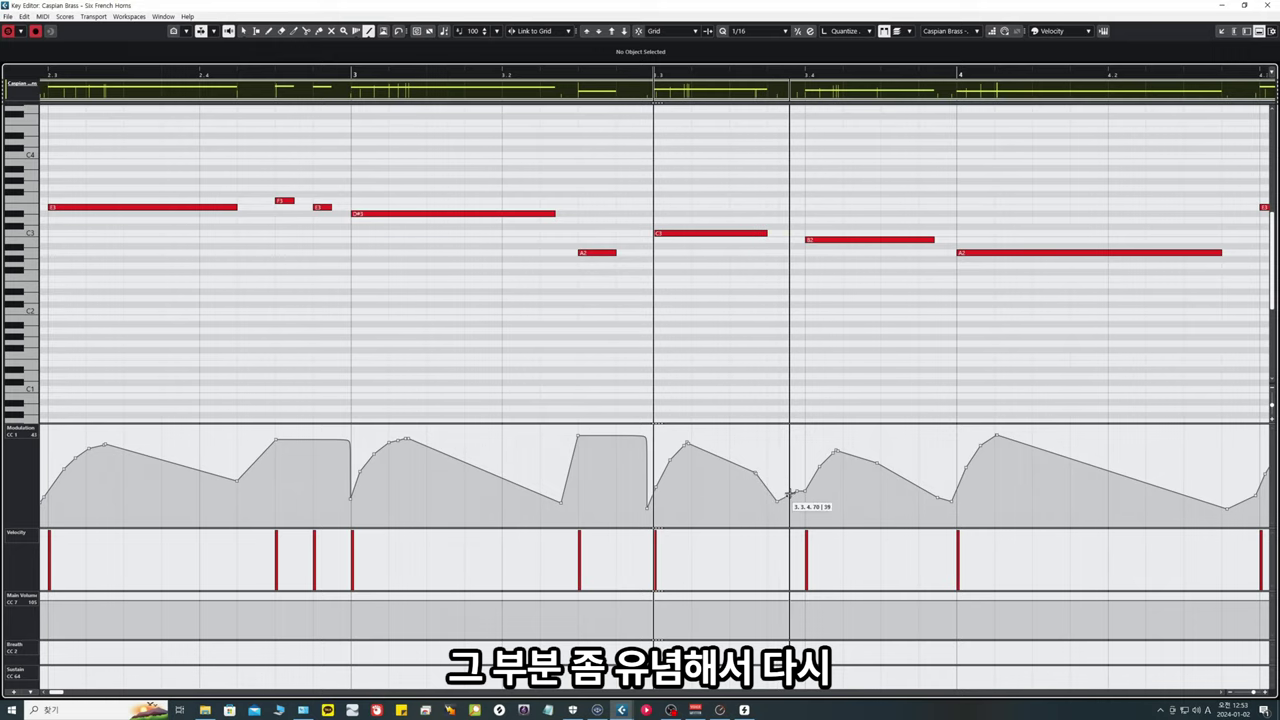
left_click(561, 73)
key("space")
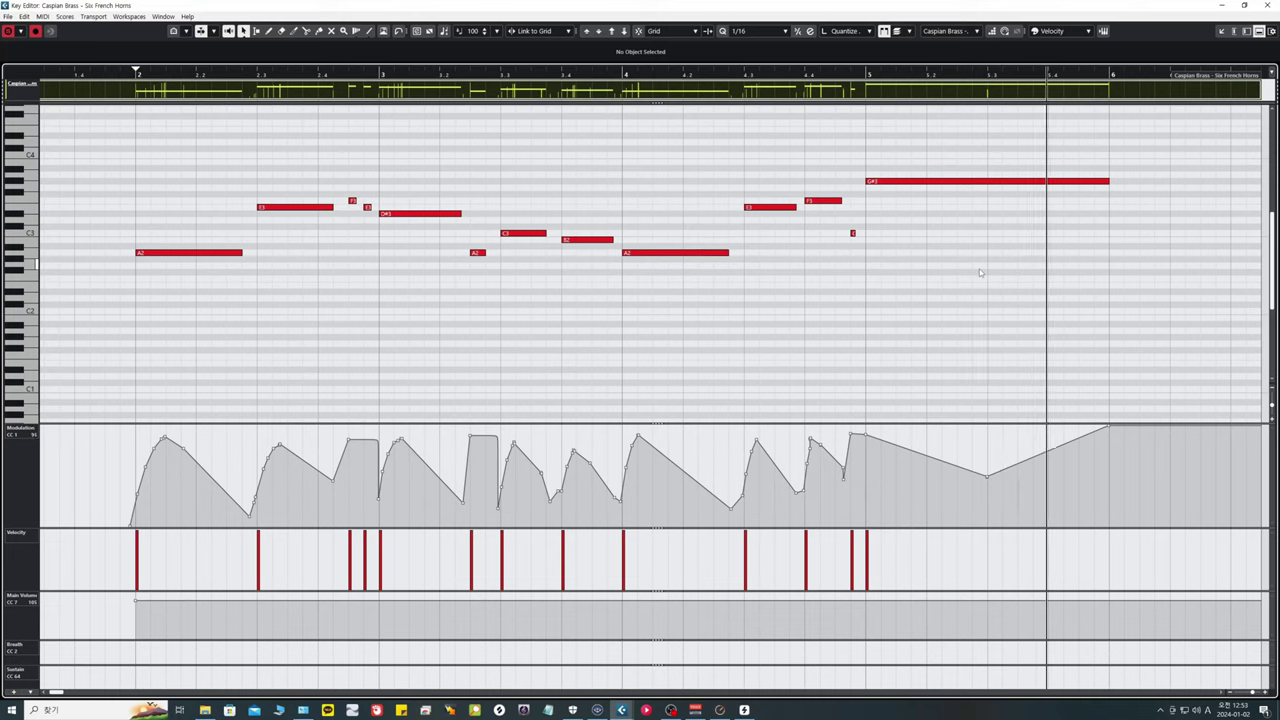
Step: Flatten the bottom of the long G#3's modulation dip at about 72, curve its rise to bar 6 and play it back
left_click(839, 74)
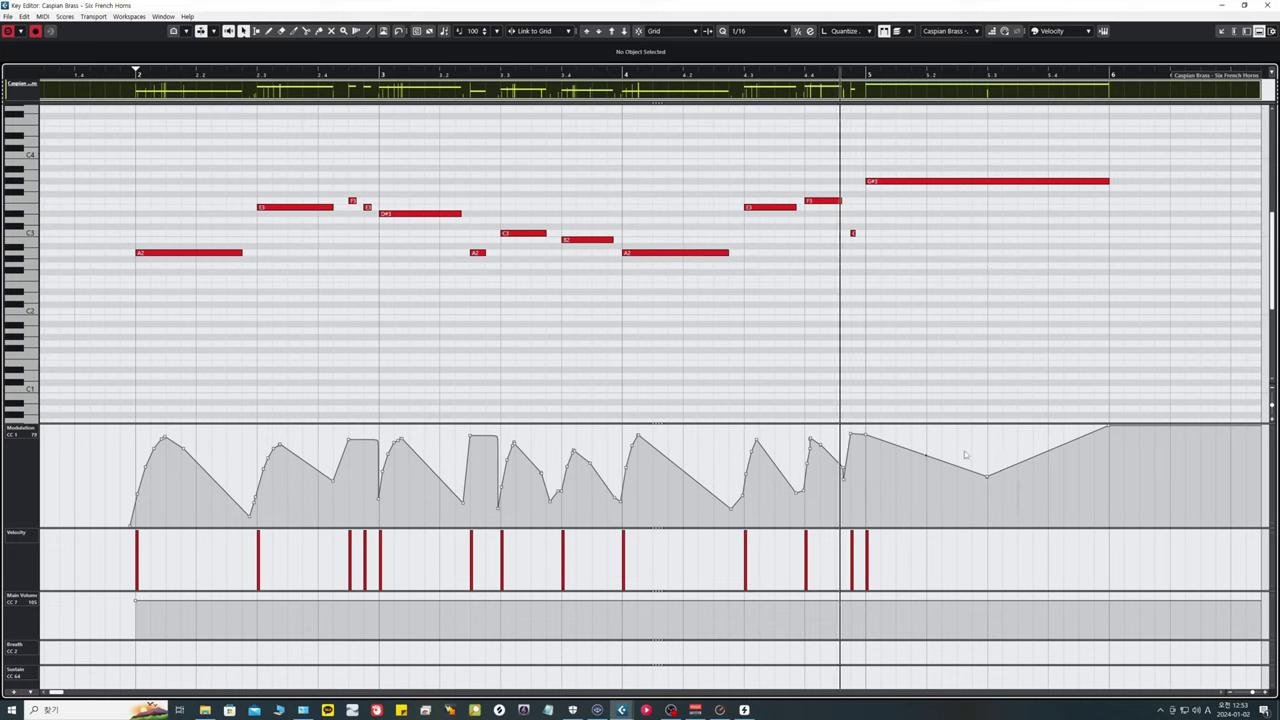
key("9")
left_click_drag(972, 470, 995, 469)
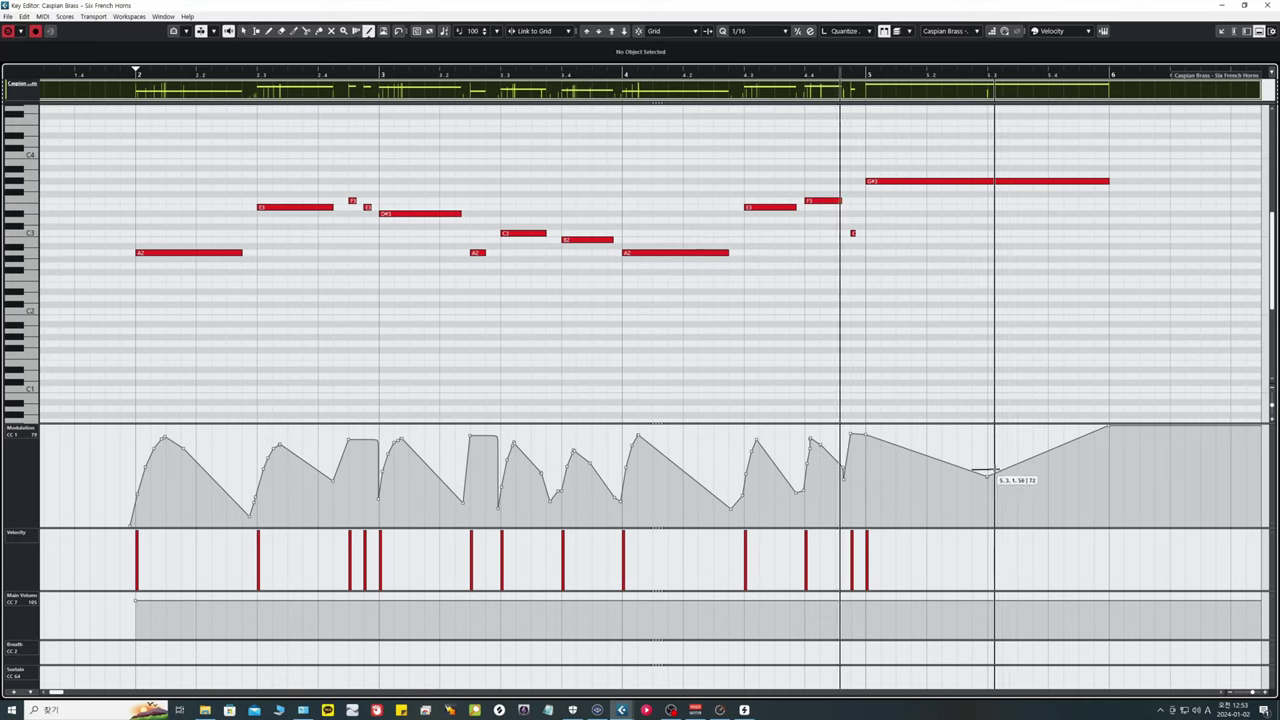
key("9")
key("9")
key("9")
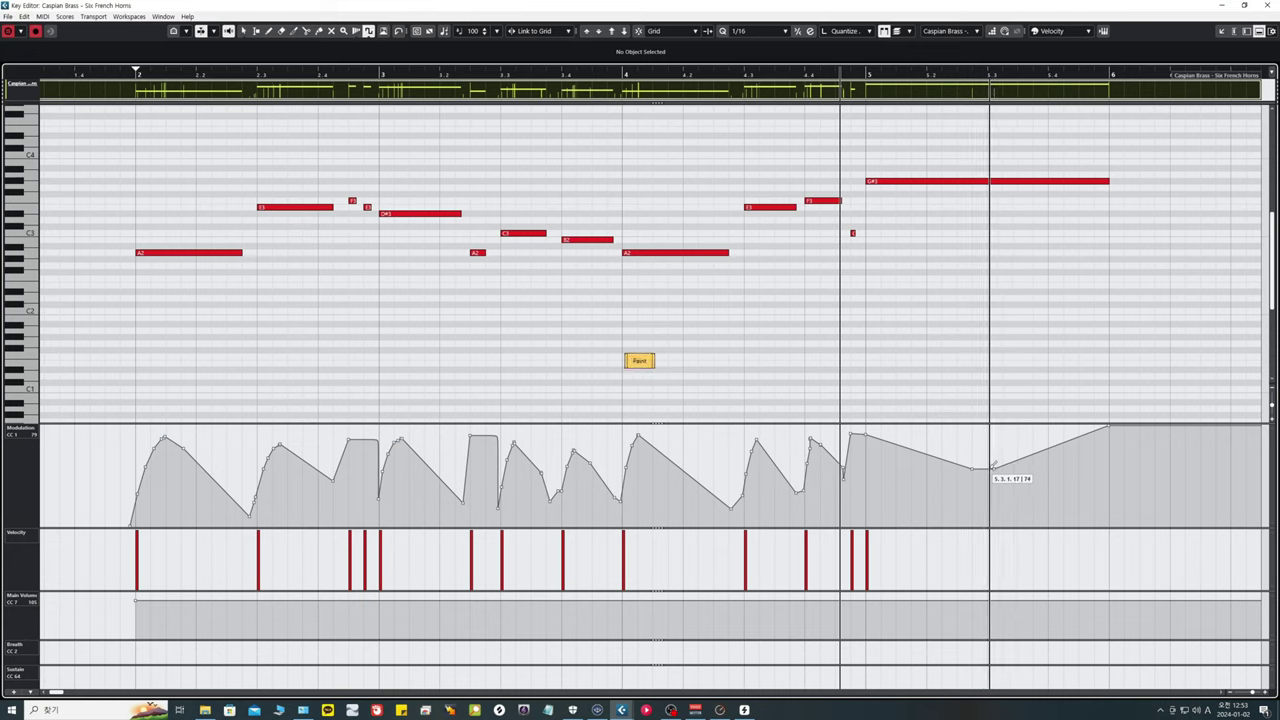
left_click_drag(989, 468, 1108, 426)
key("1")
key("space")
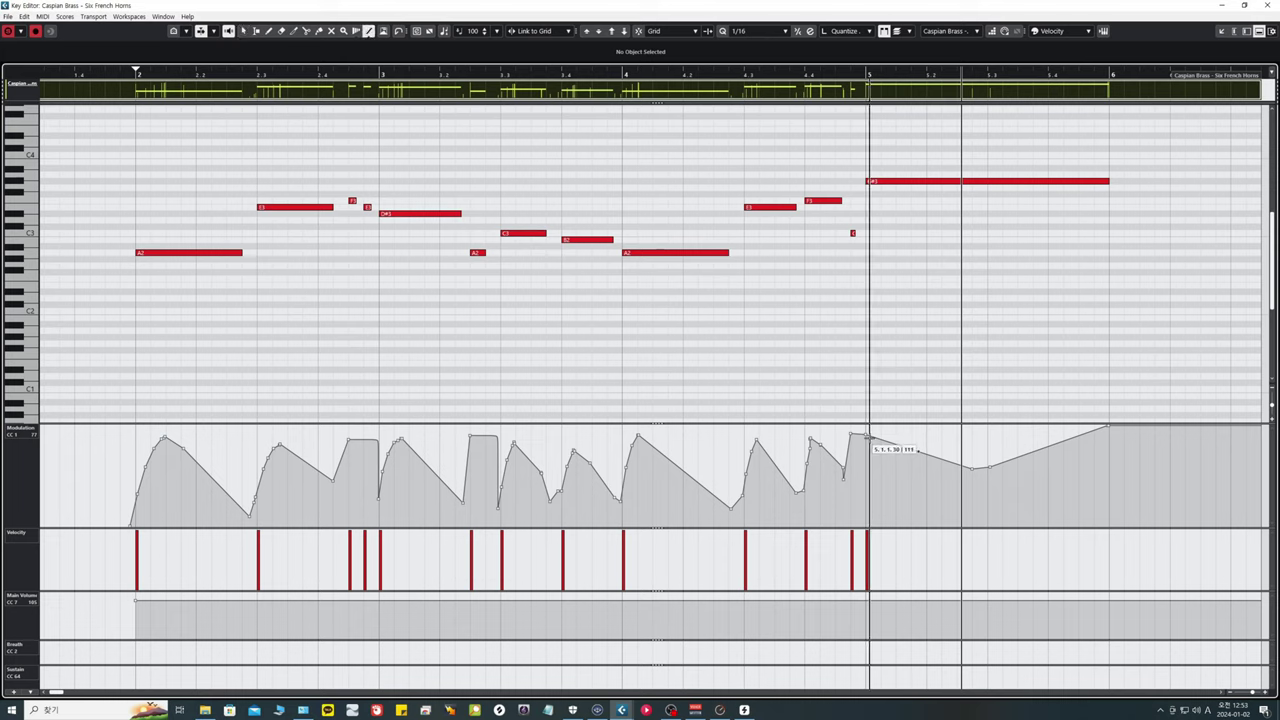
Step: Redraw the G#3's modulation as a curved fall to mid-bar 5 and a swell to bar 6, and play the horns with tuba and trombones
mouse_move(893, 443)
left_mouse_down()
mouse_move(934, 477)
mouse_move(985, 478)
left_mouse_up()
left_click_drag(987, 479, 1108, 427)
key("space")
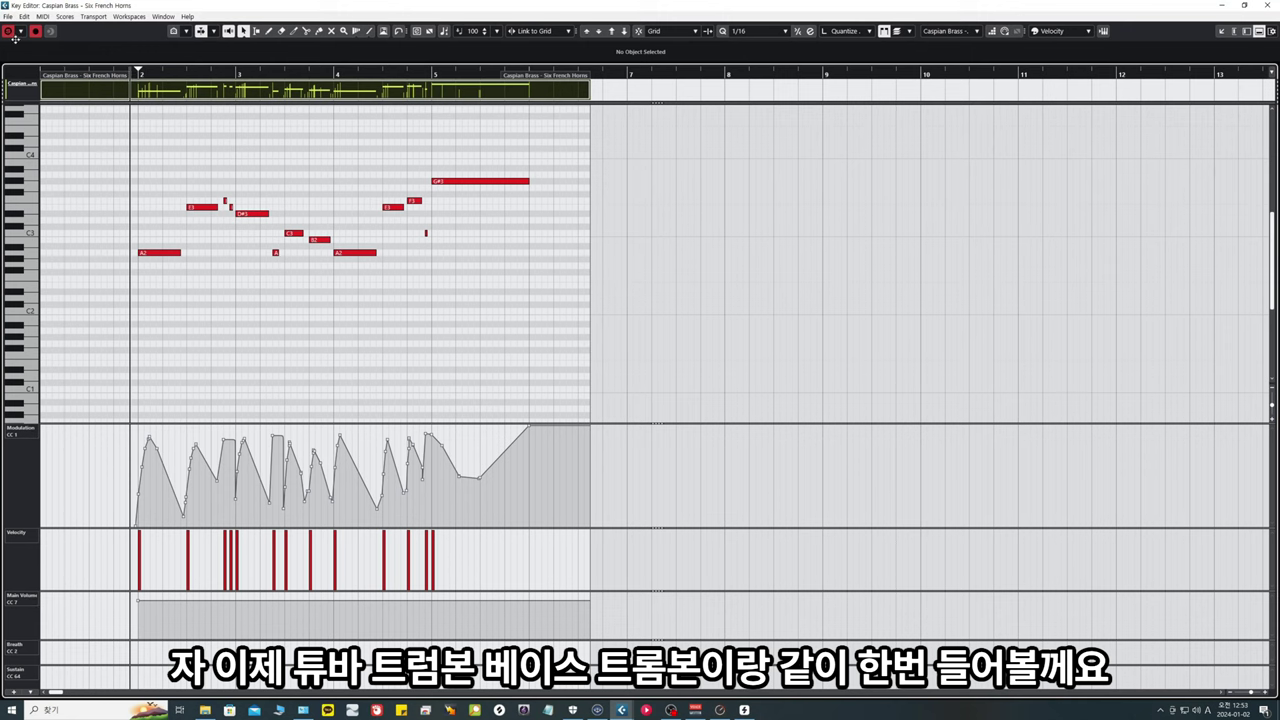
key("h")
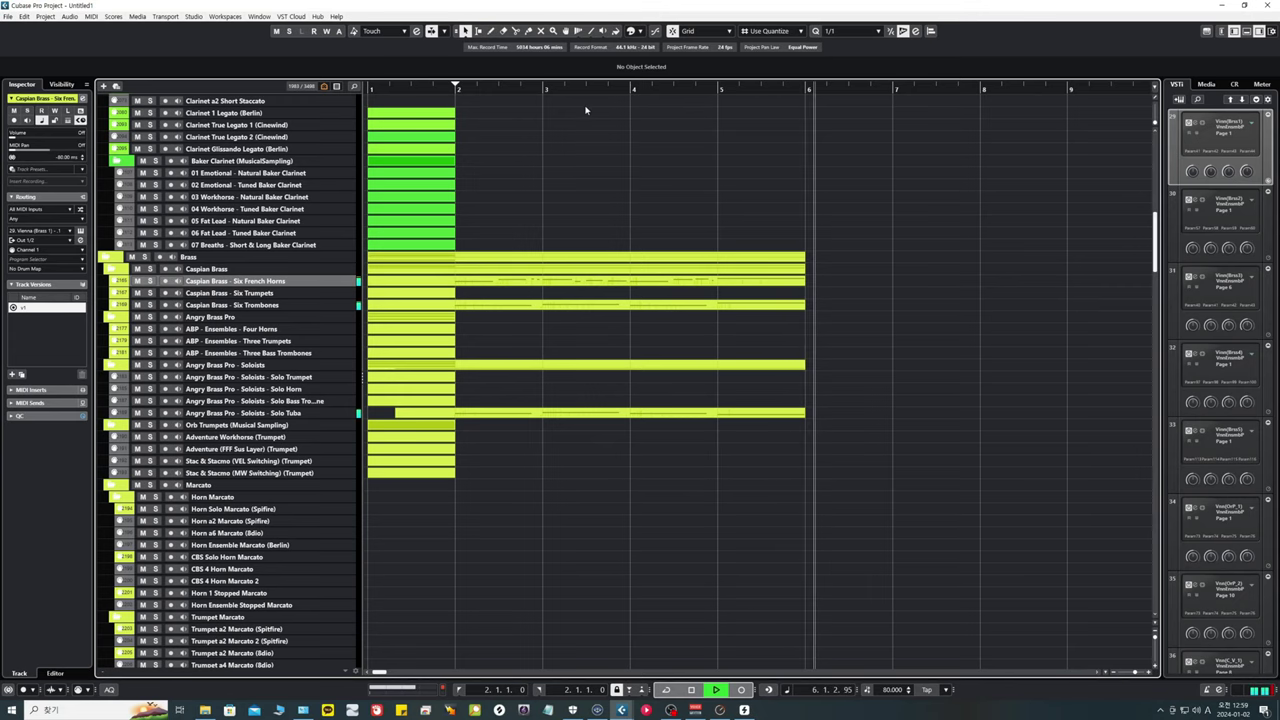
key("space")
Step: Reopen the Six French Horns part, lengthen the C3 at bar 3.3 slightly and drop the modulation point after it to 1
double_click(587, 287)
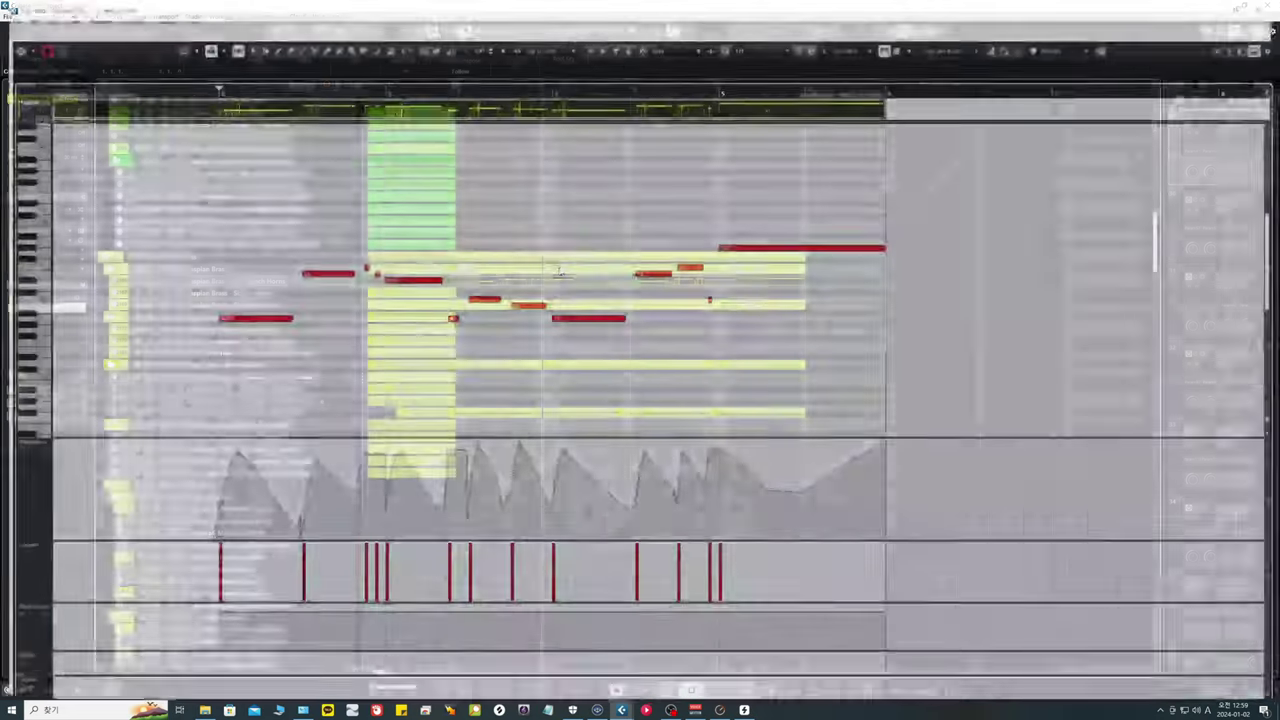
double_click(511, 75)
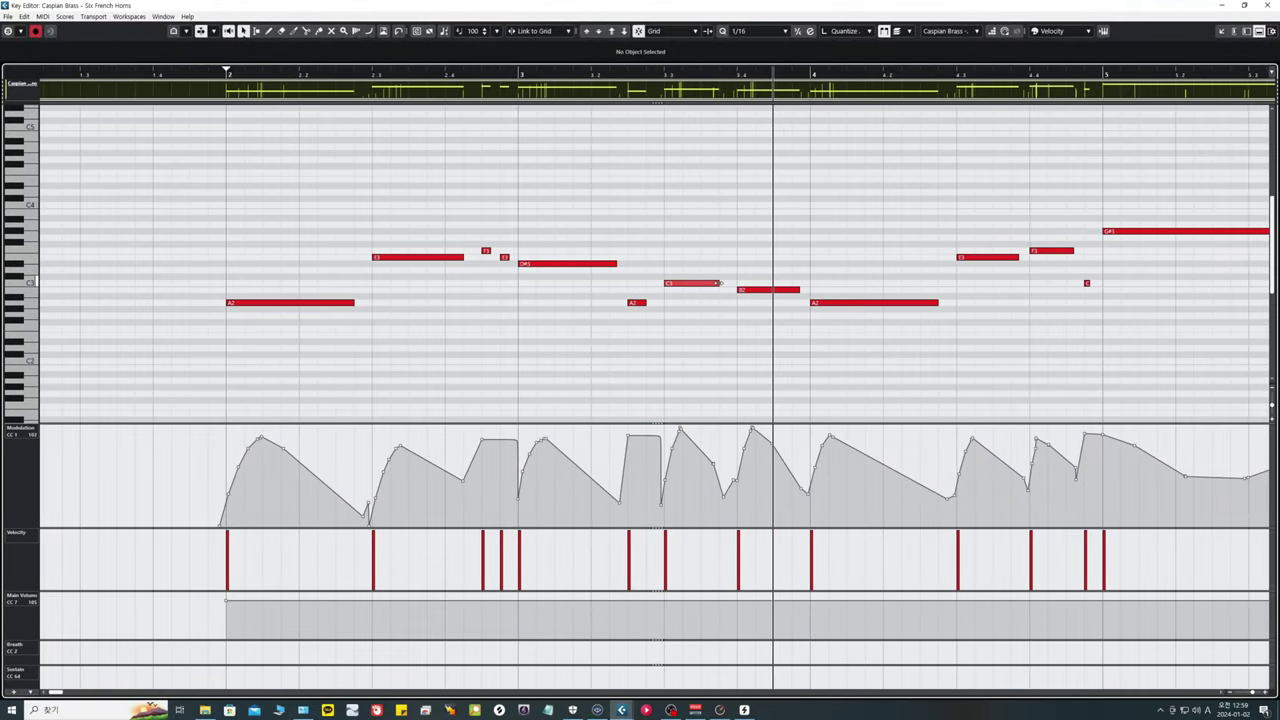
left_click_drag(719, 283, 727, 283)
left_click_drag(734, 484, 732, 527)
key("space")
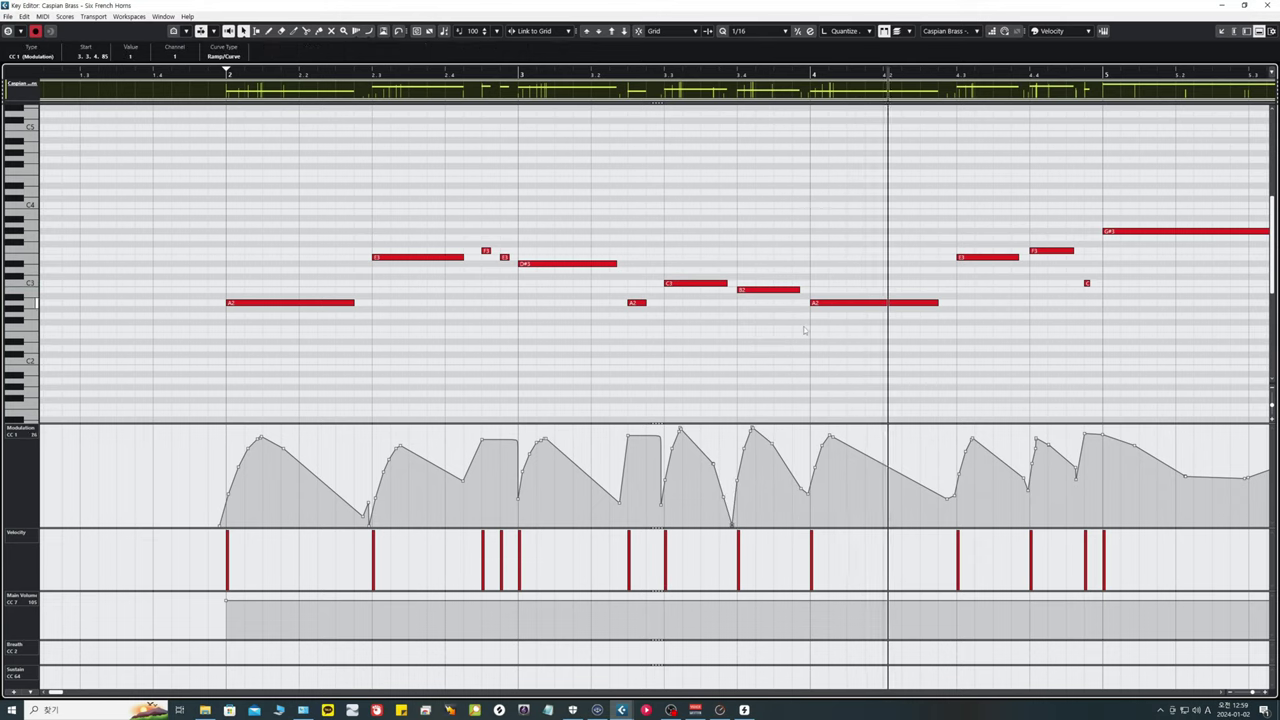
Step: Listen to the horn melody through its end at bar 6, close the editor and deselect the horn part in the project
key("g")
key("g")
key("g")
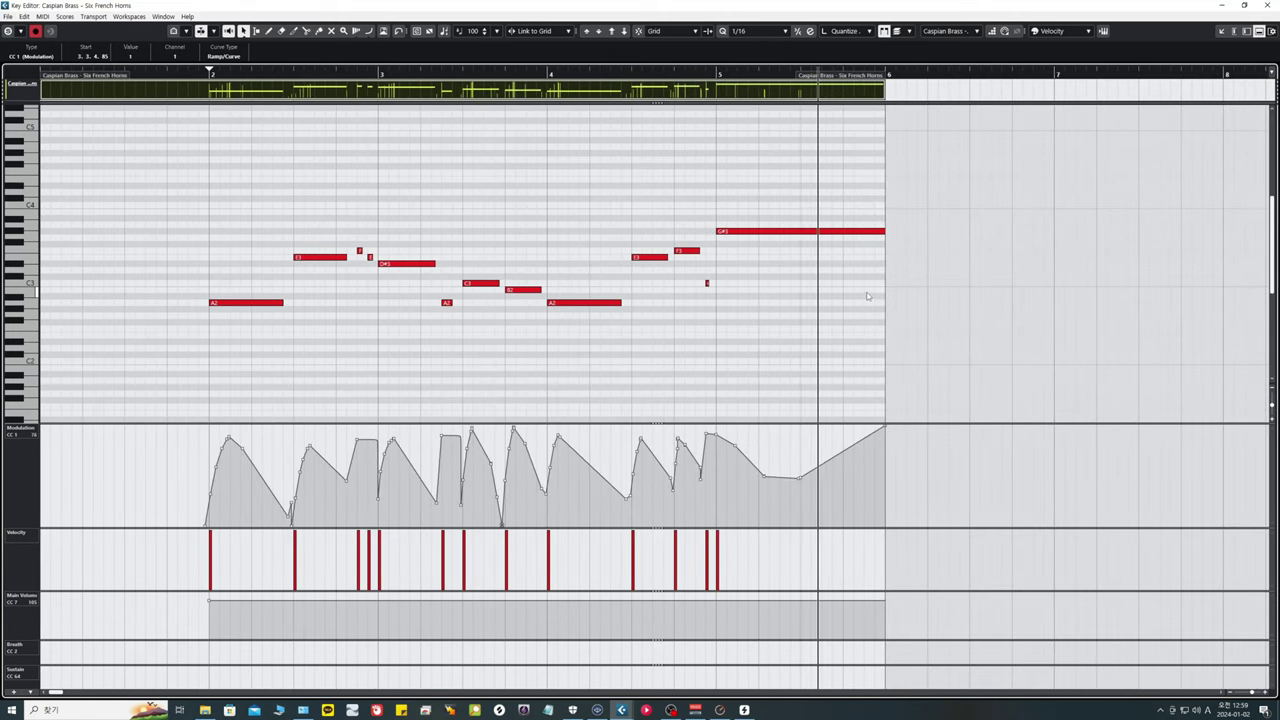
key("space")
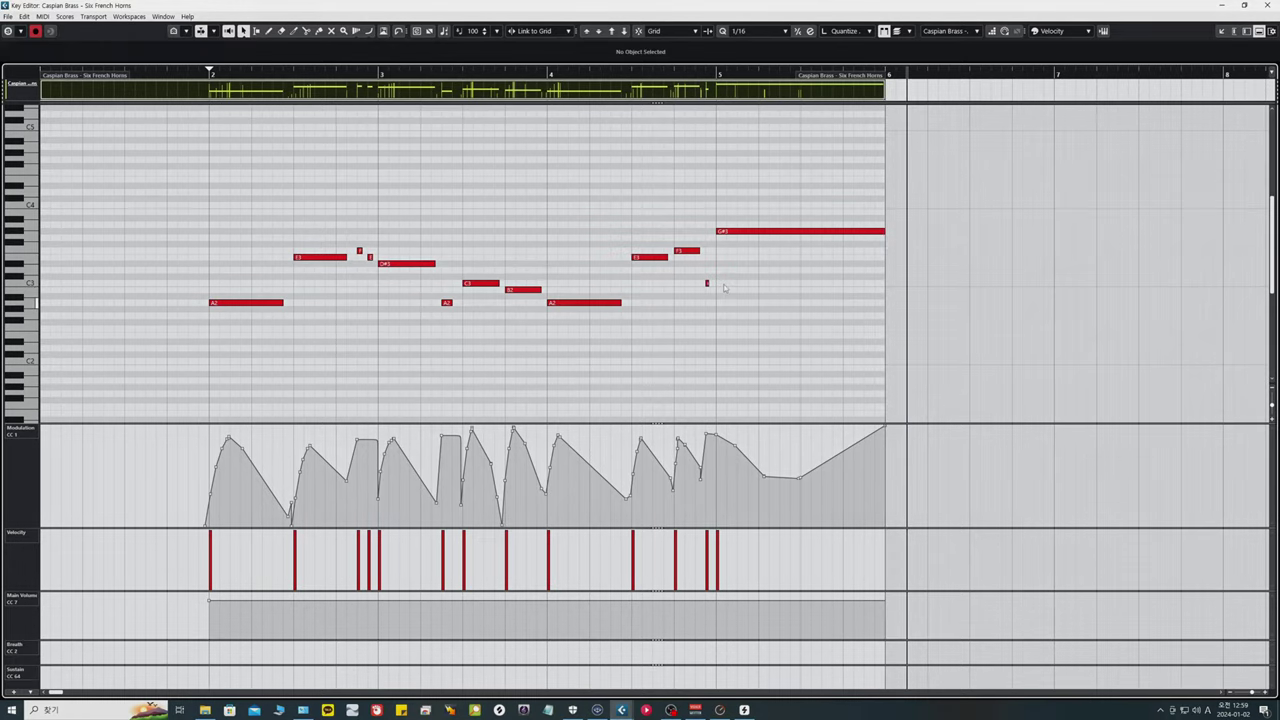
key("Return")
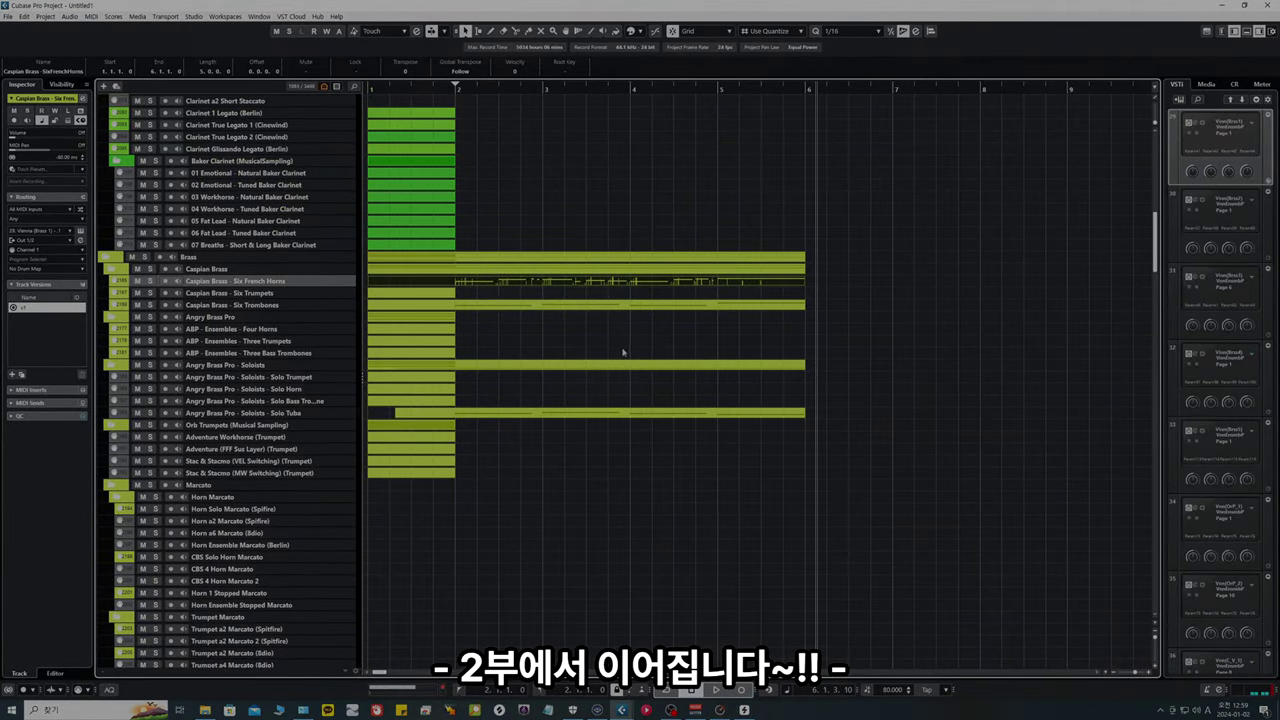
left_click(620, 503)
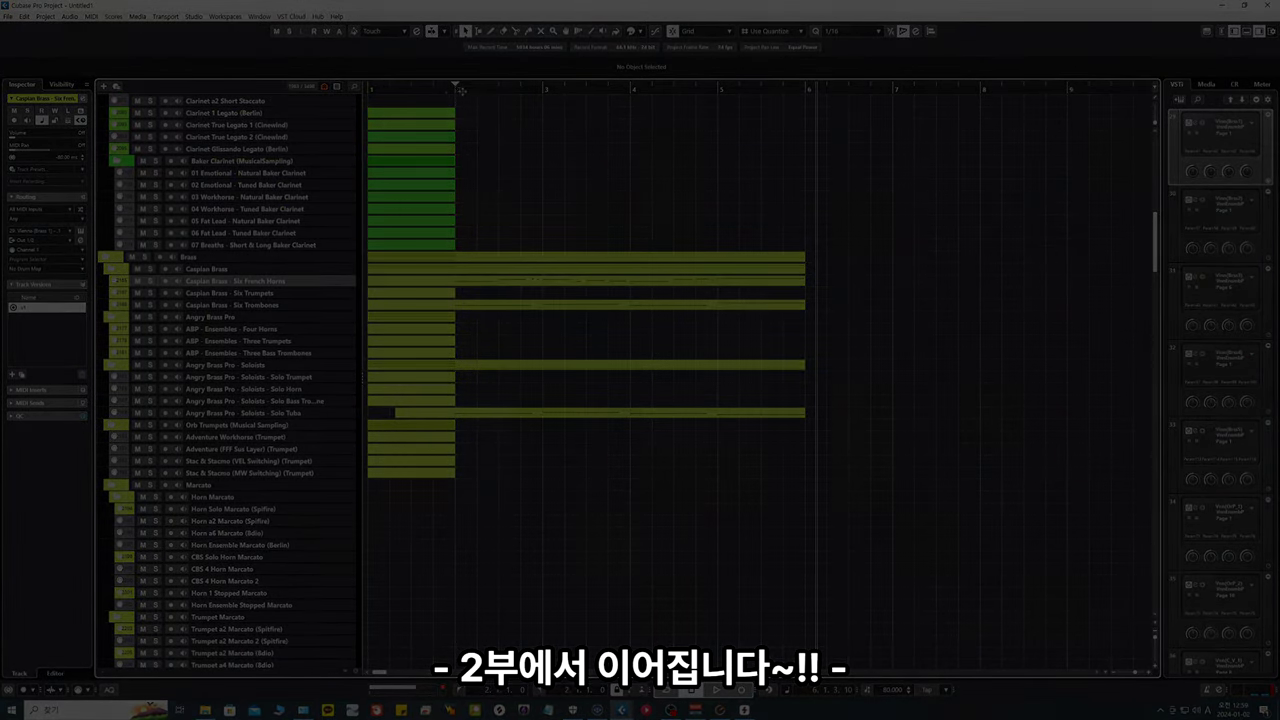